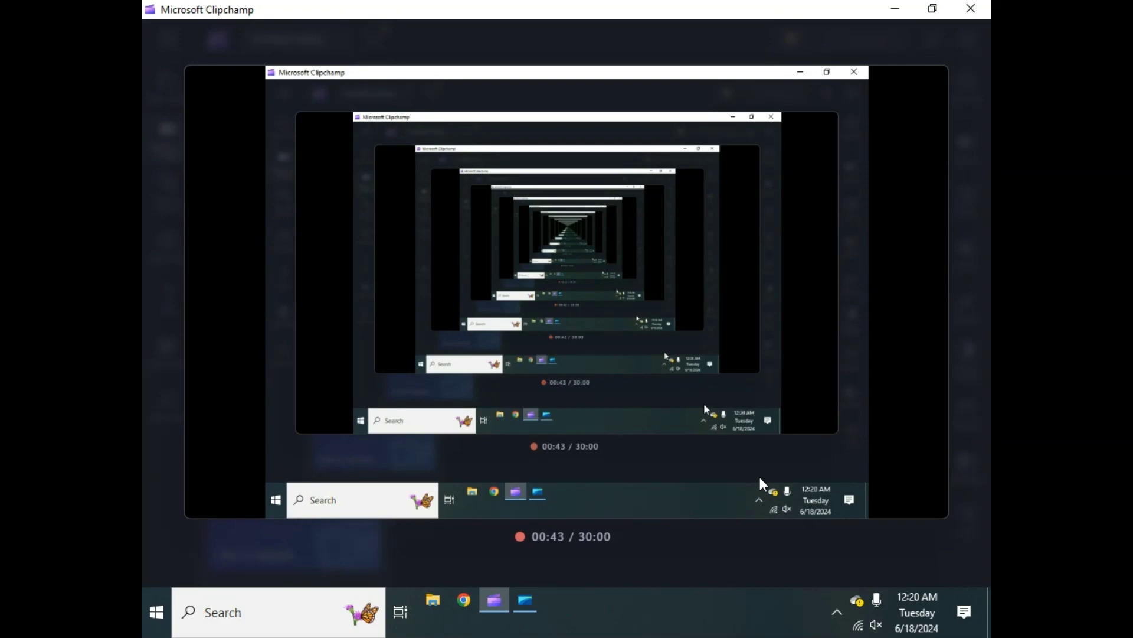
- Launch Google Chrome from the taskbar and choose your profile to open a new window
click(464, 602)
click(562, 267)
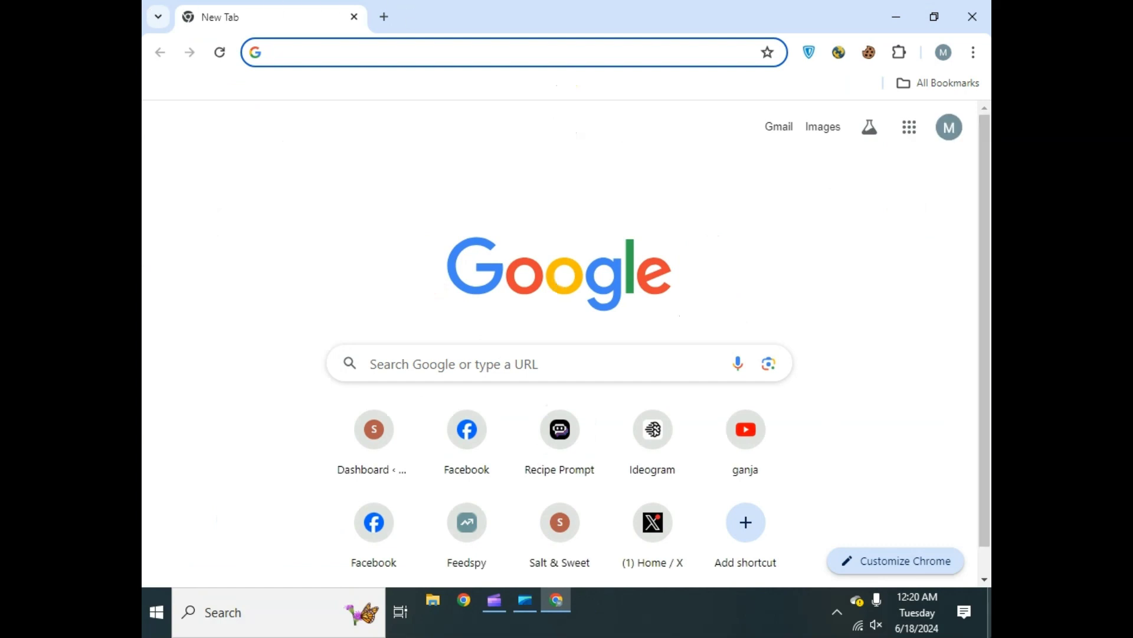
- Search Google for 'xampp download'
text(xa)
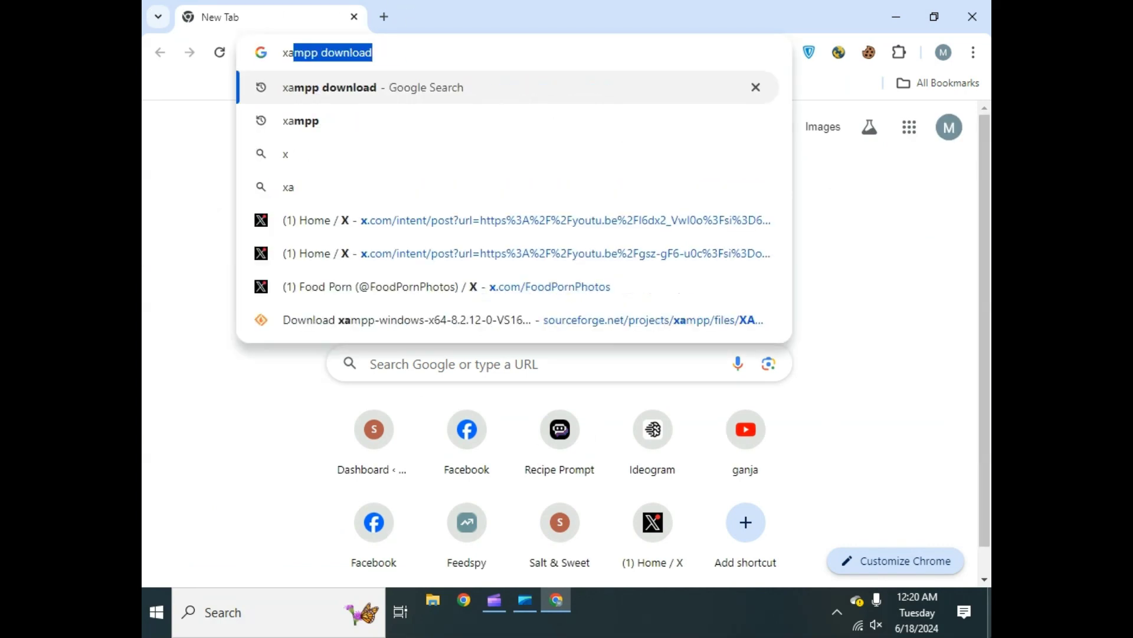
text(mpp)
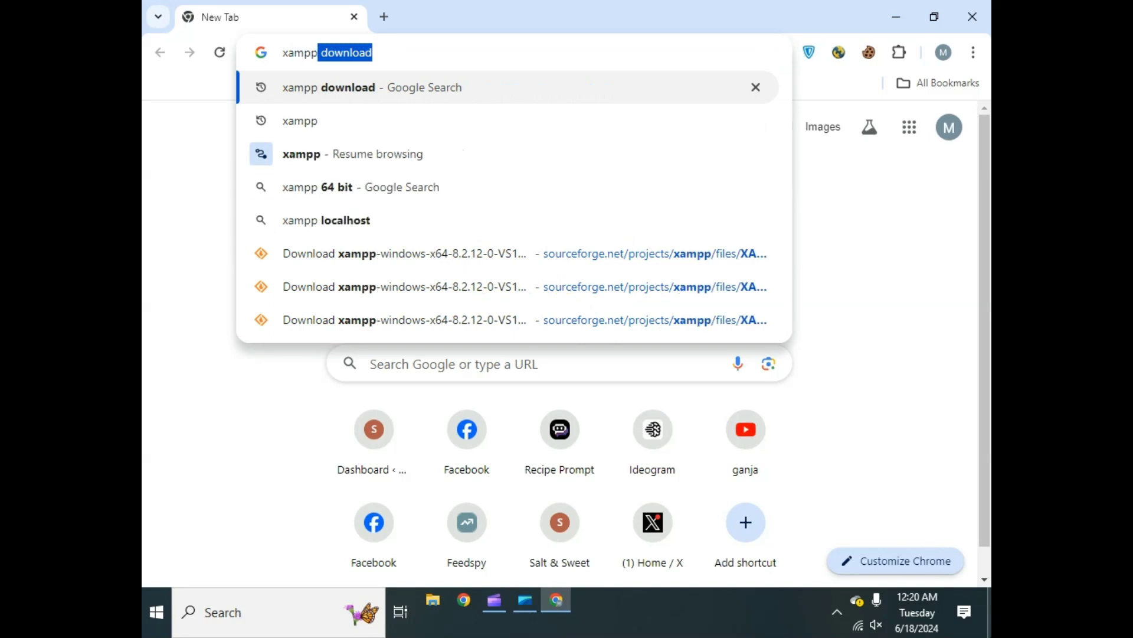
key(Right)
key(Return)
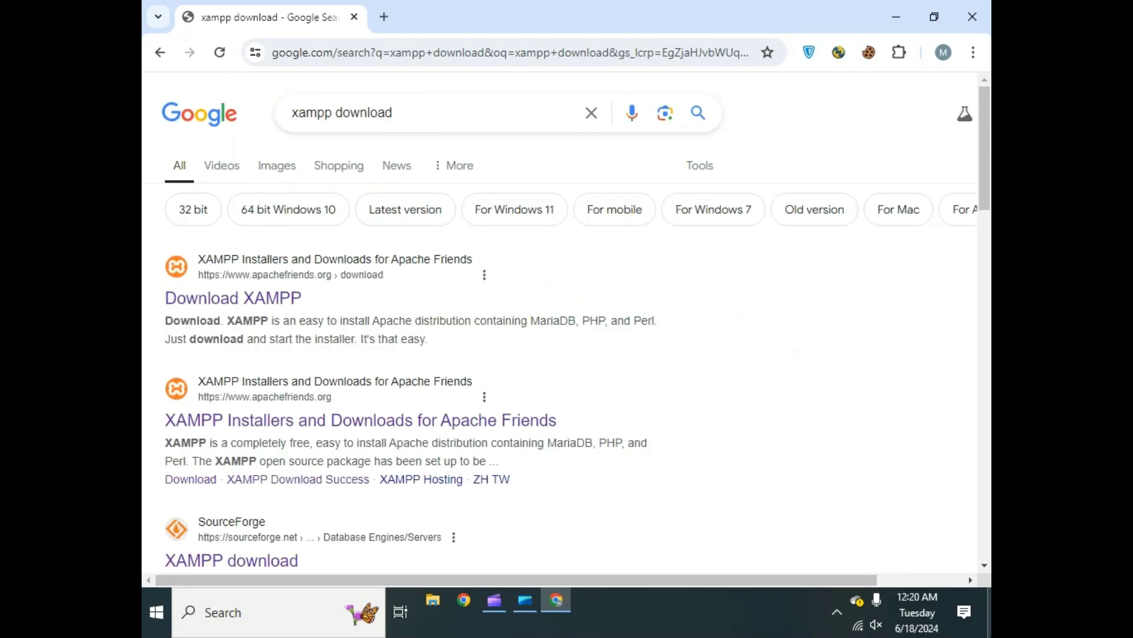
- Open the official Apache Friends XAMPP download page and look over the Windows builds
click(254, 299)
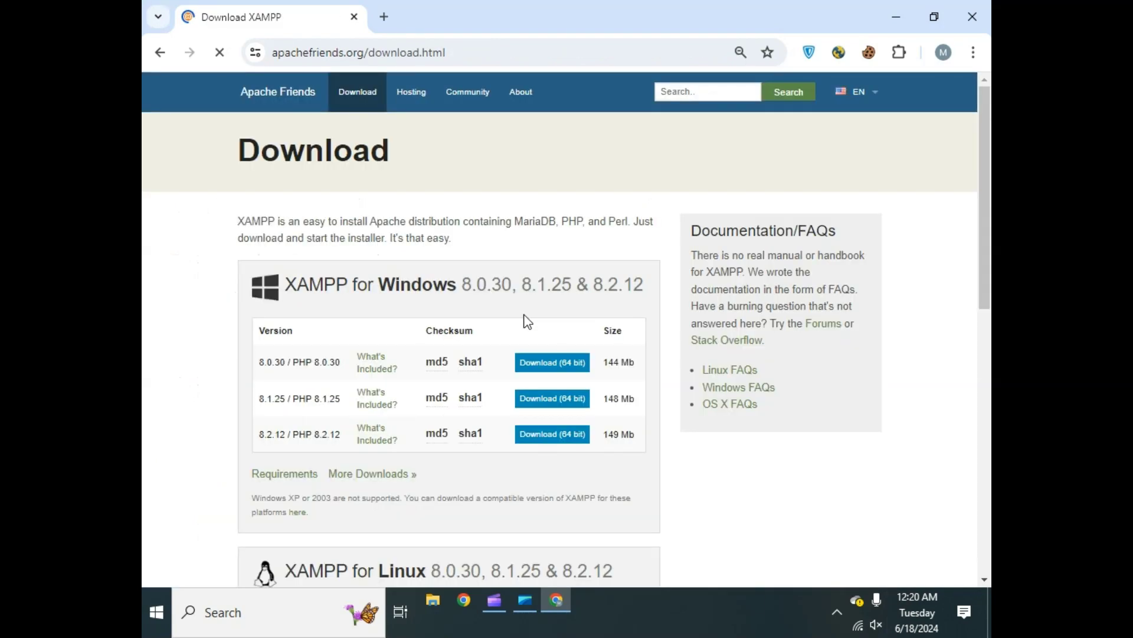
scroll(627, 357, down, 1)
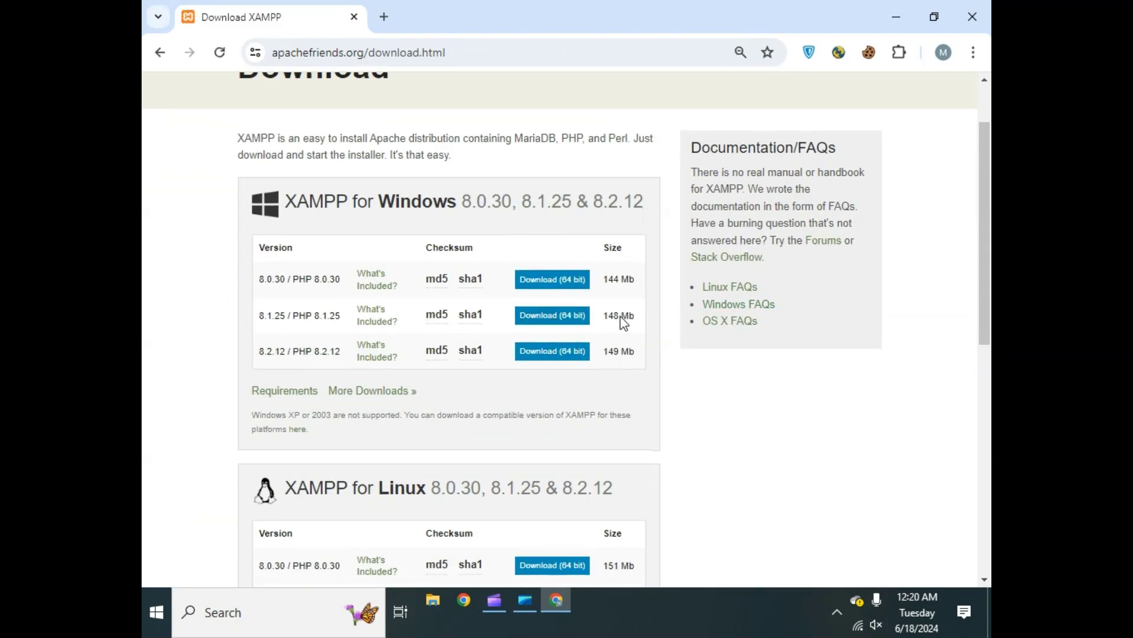
scroll(614, 340, up, 1)
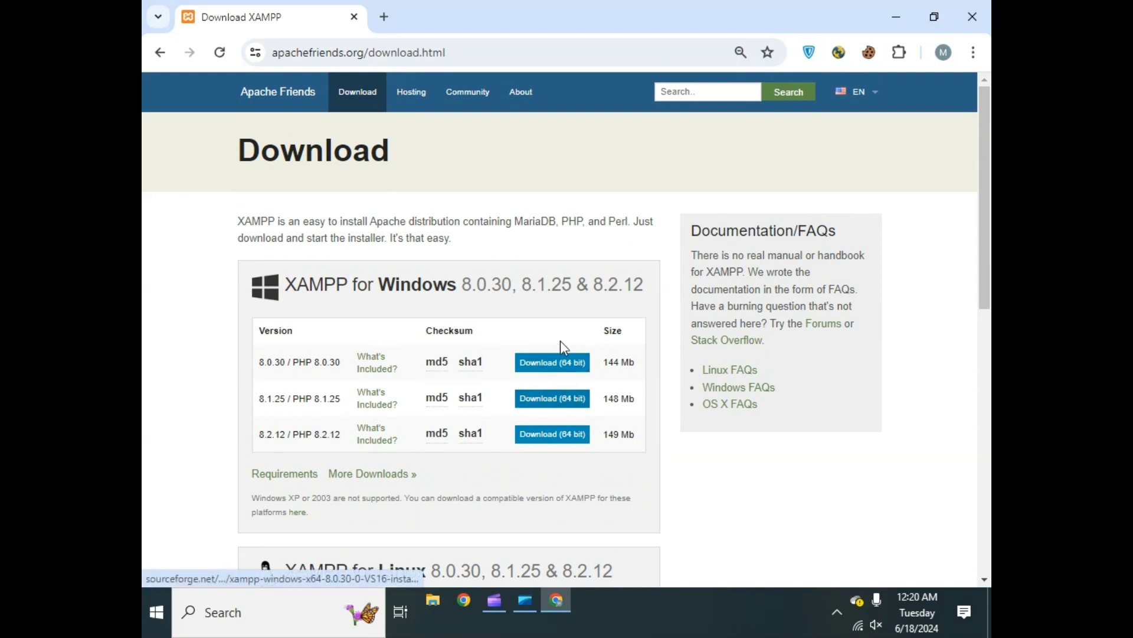
click(148, 627)
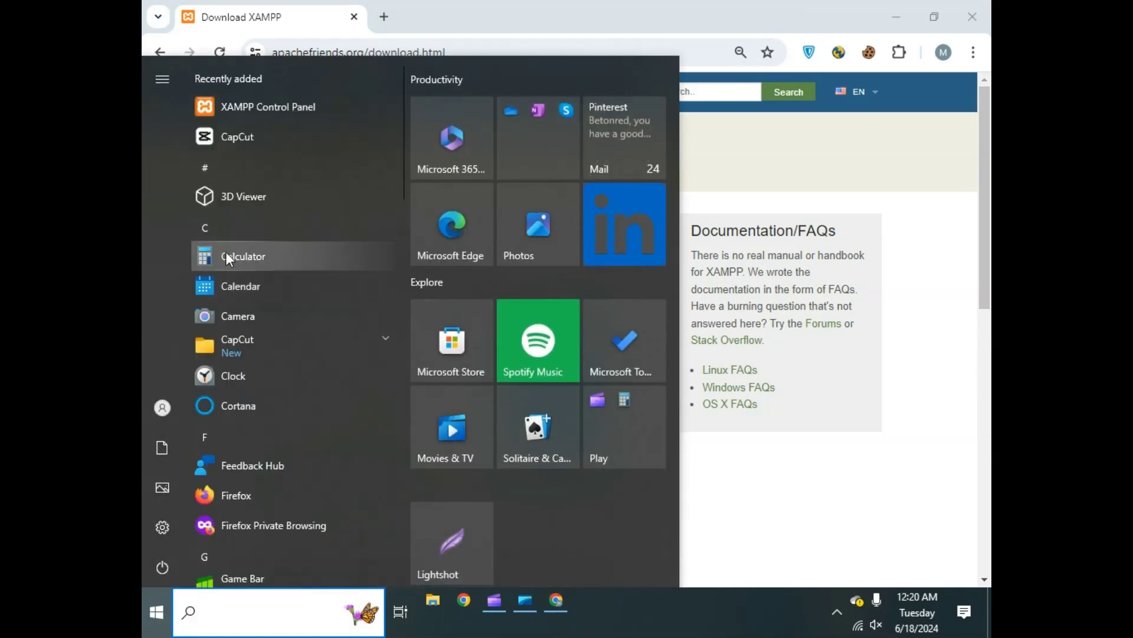
- Launch XAMPP Control Panel, start Apache and MySQL, and open MySQL's Admin page
click(272, 108)
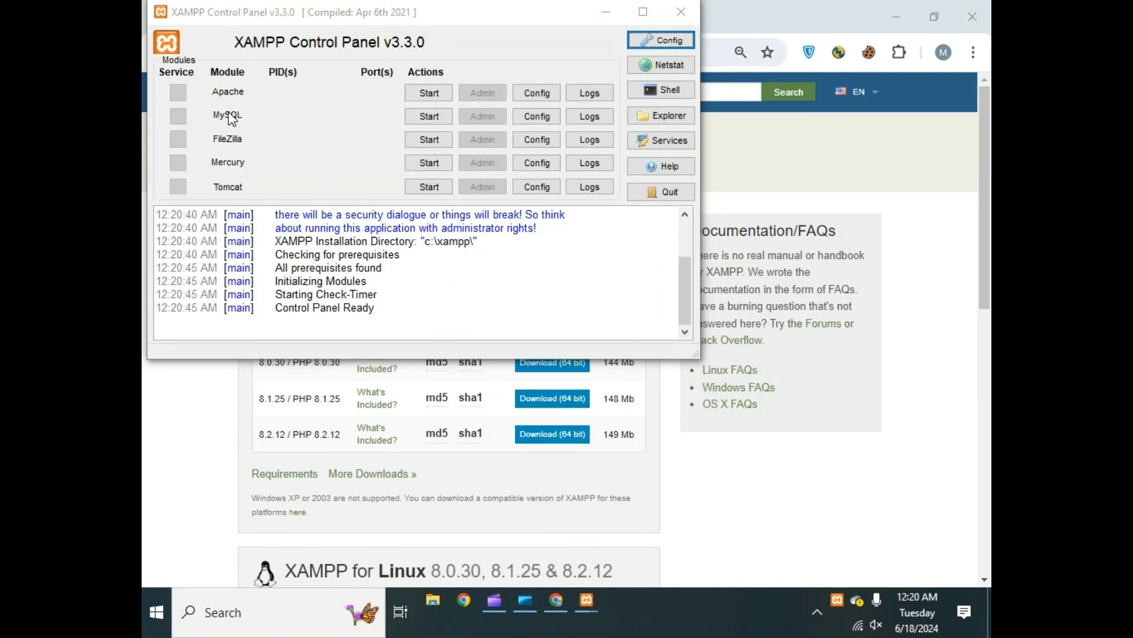
click(430, 92)
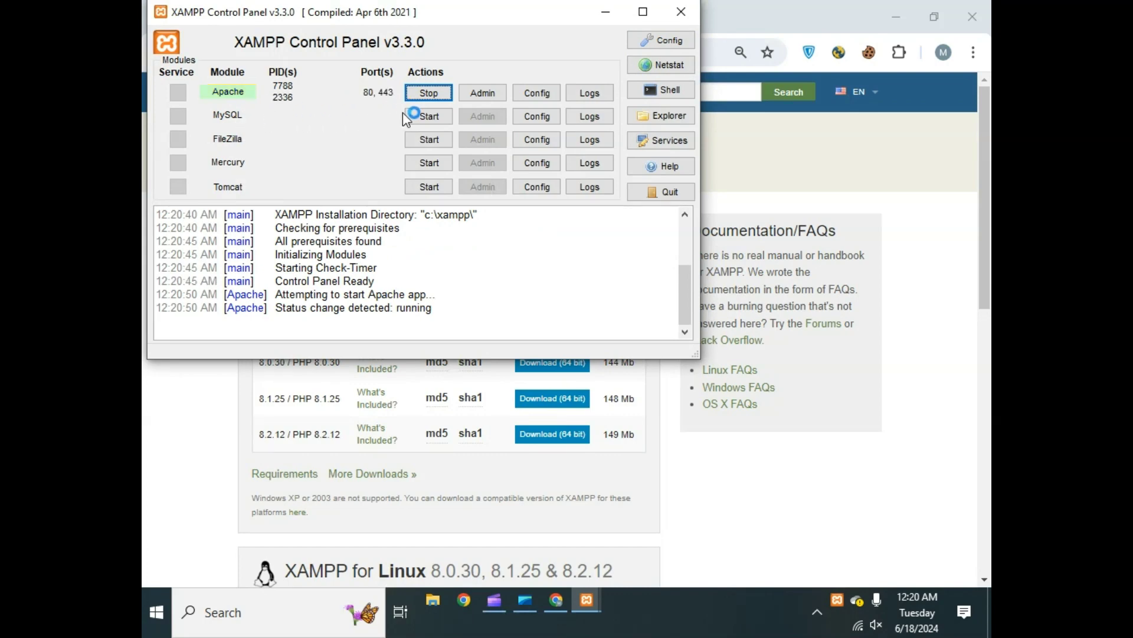
click(424, 115)
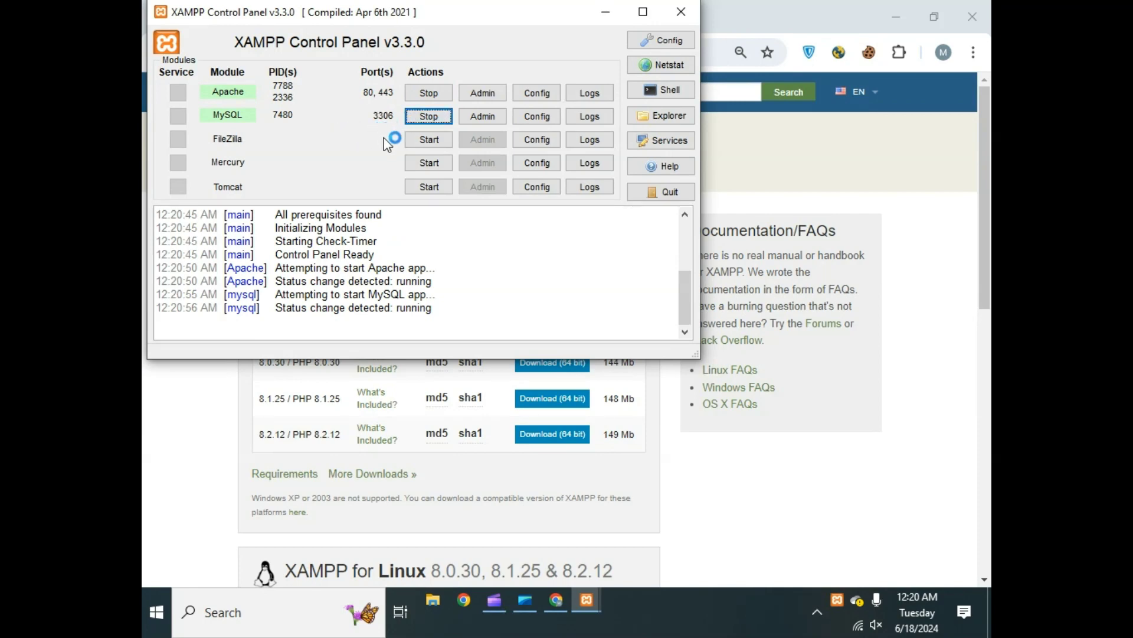
click(479, 117)
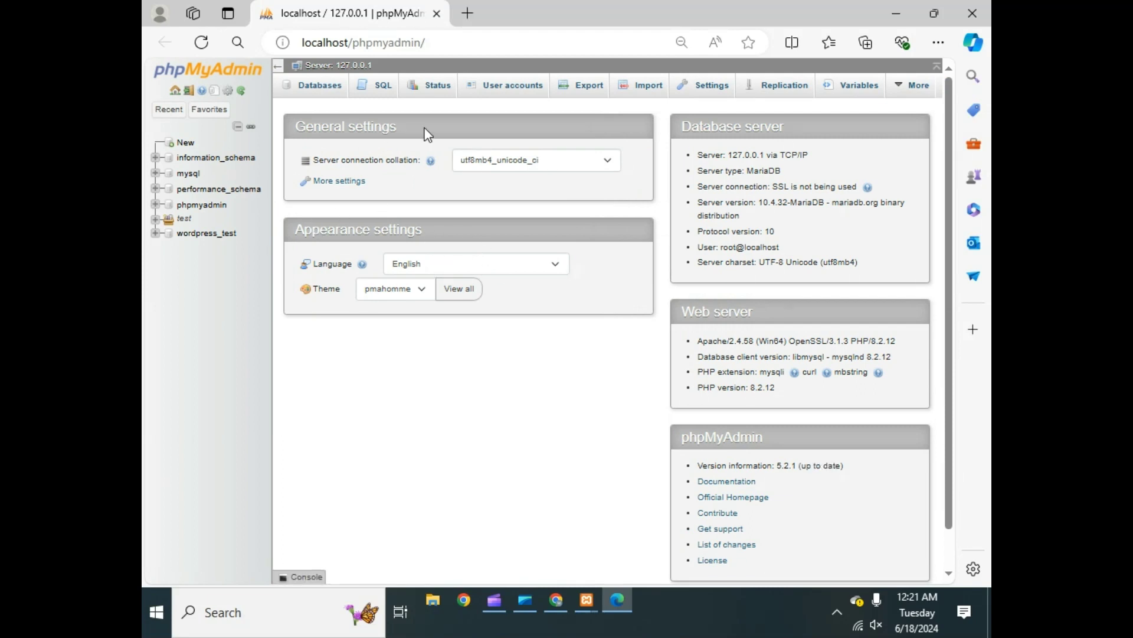
- Create a database named 'wordpress_learning' under the Databases tab, then return to the server home
click(316, 103)
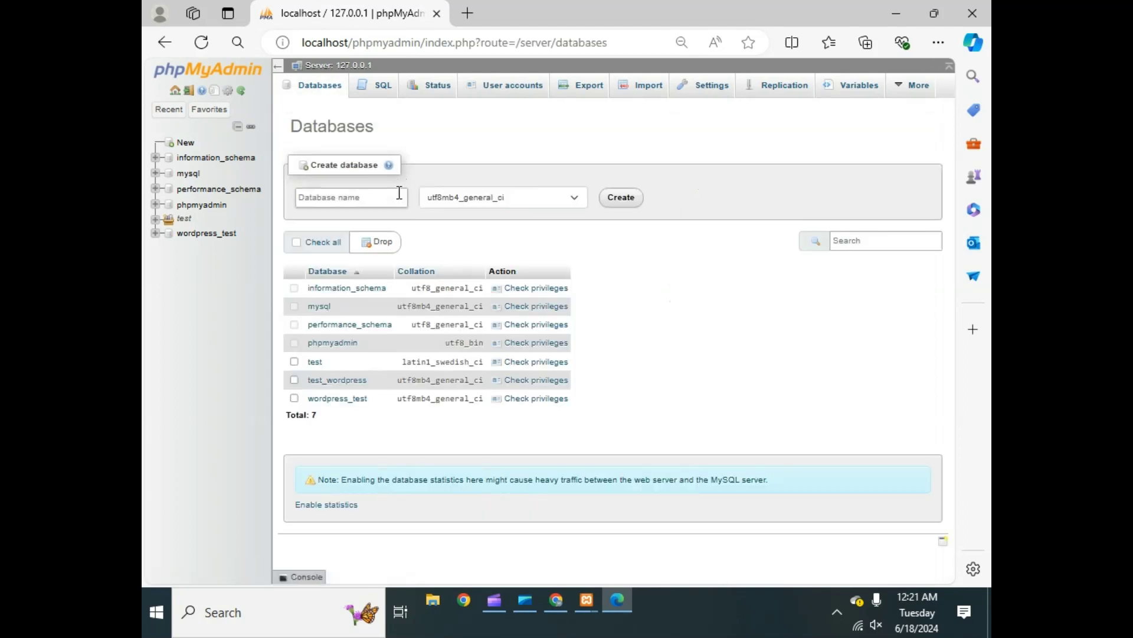
click(359, 192)
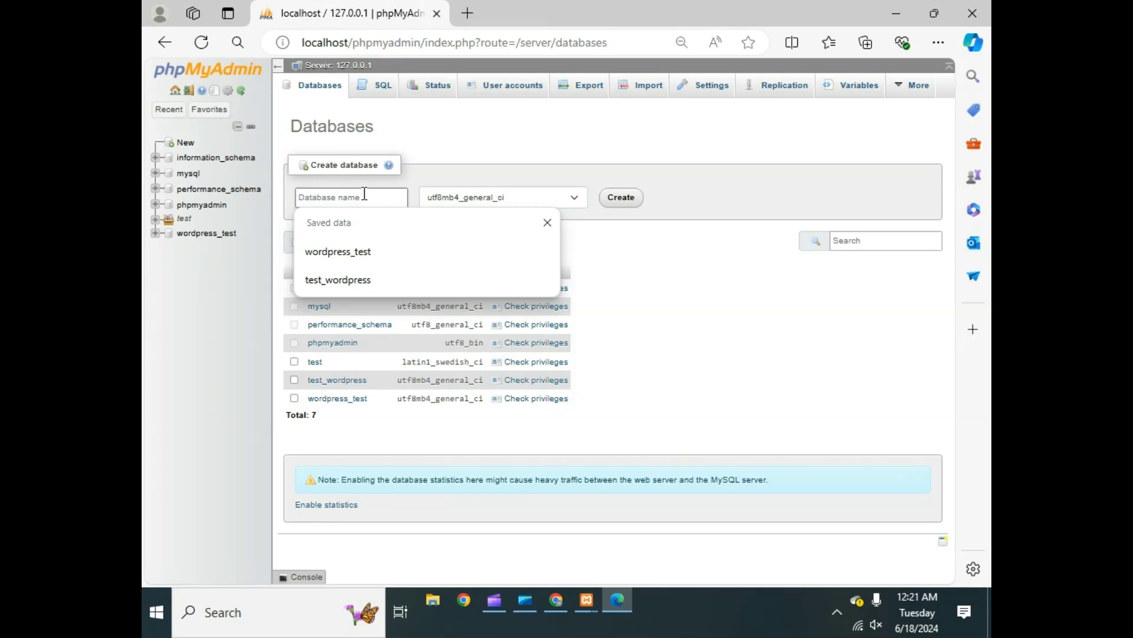
text(w)
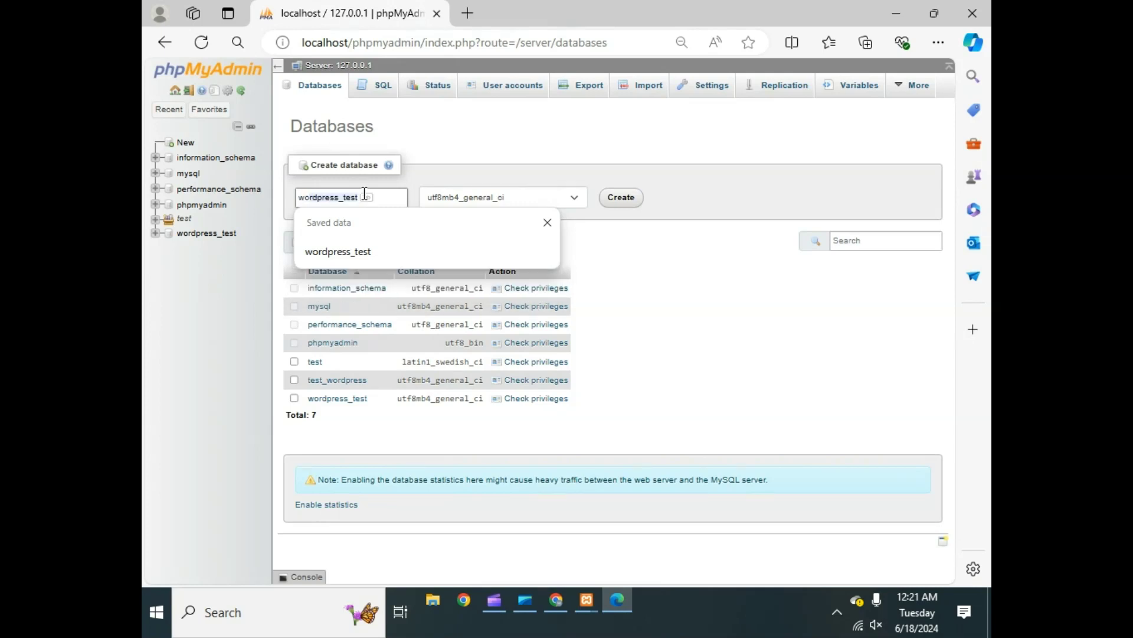
text(oredp)
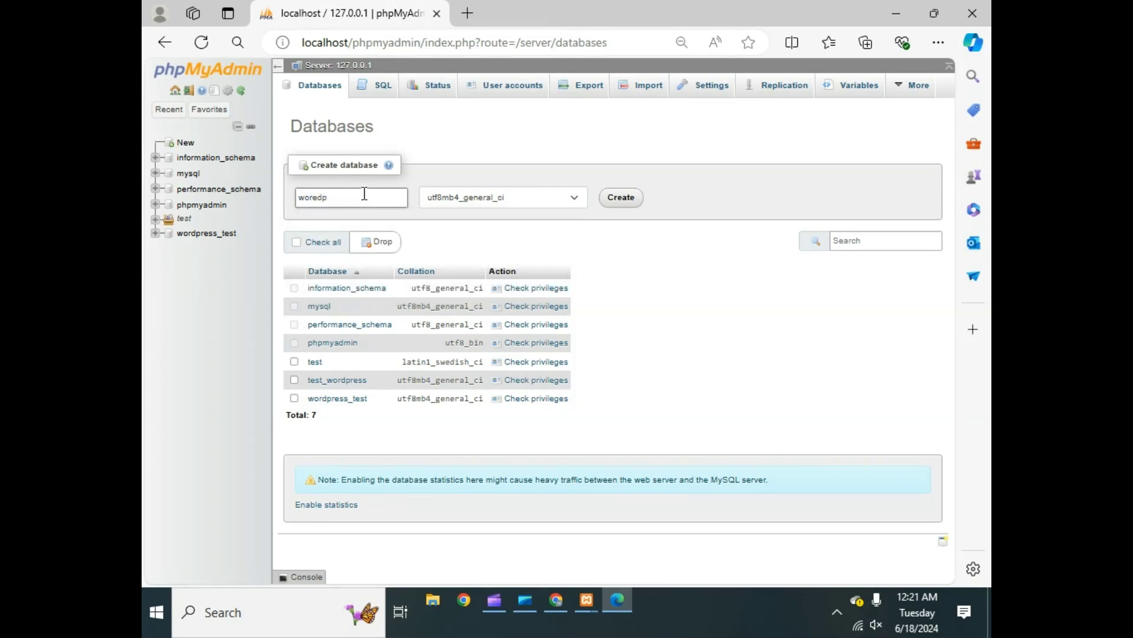
key(BackSpace)
text(dpre)
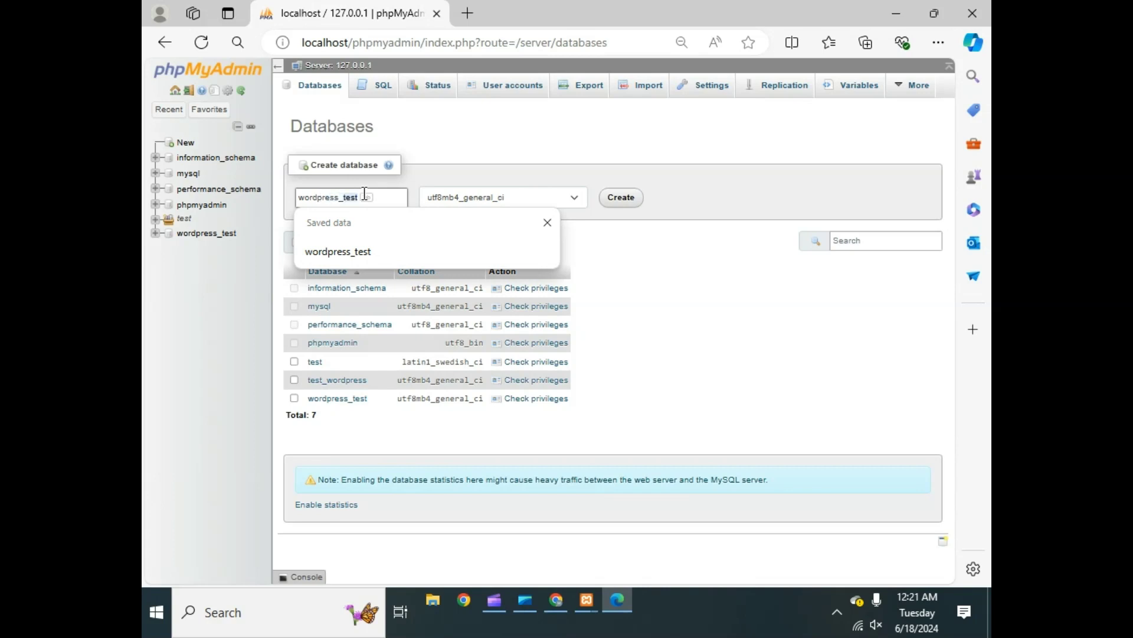
text(ss_lea)
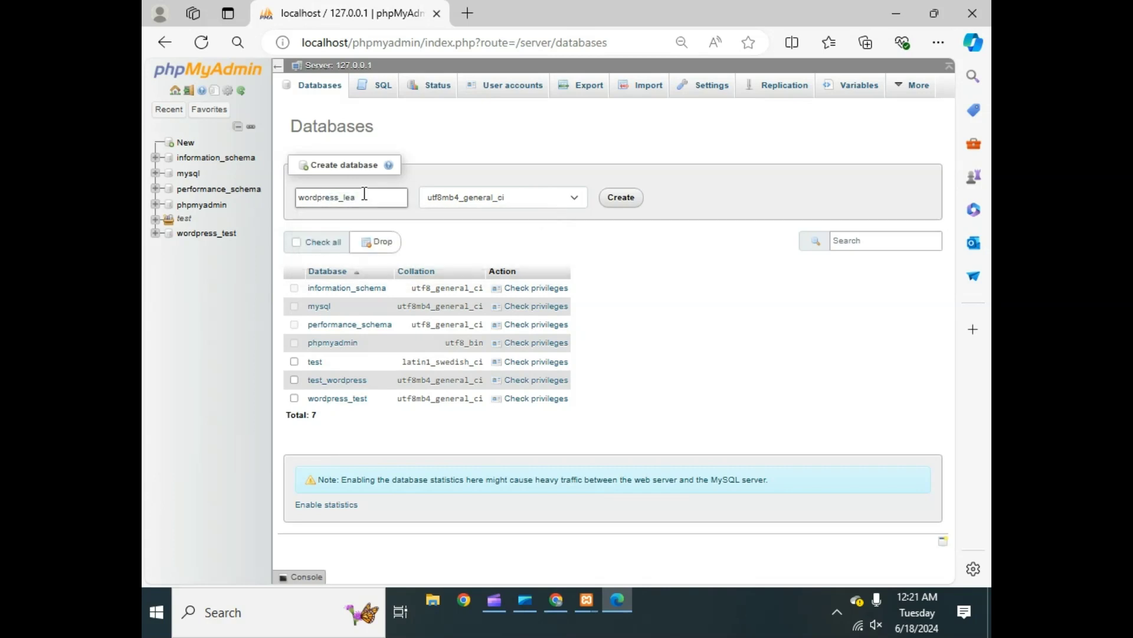
text(rning)
key(BackSpace)
key(BackSpace)
text(ng)
click(617, 200)
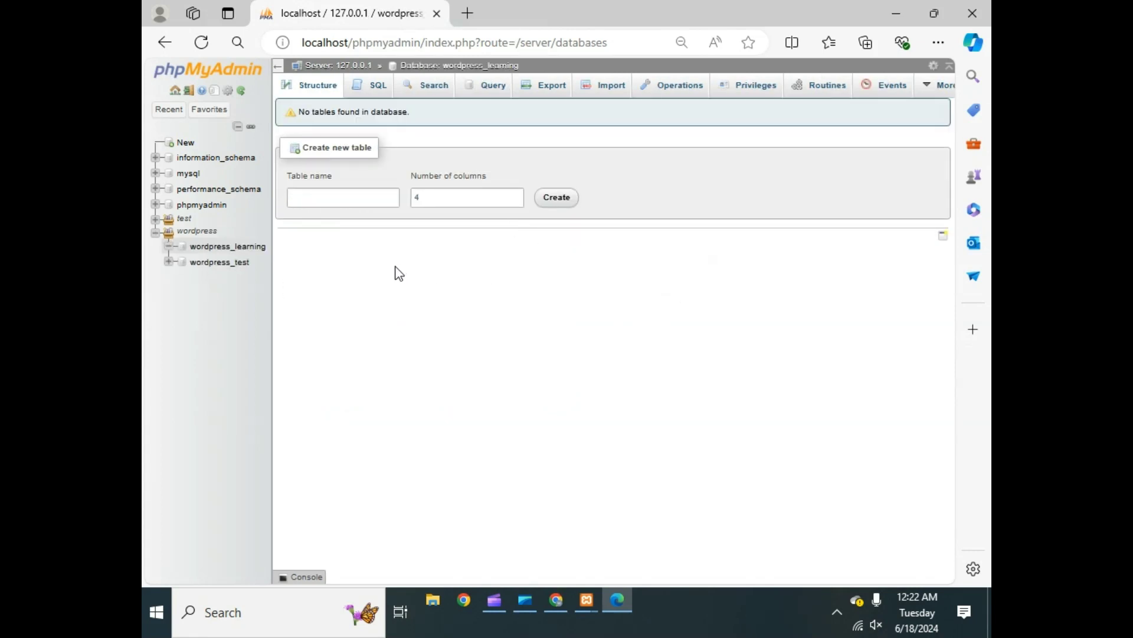
click(175, 92)
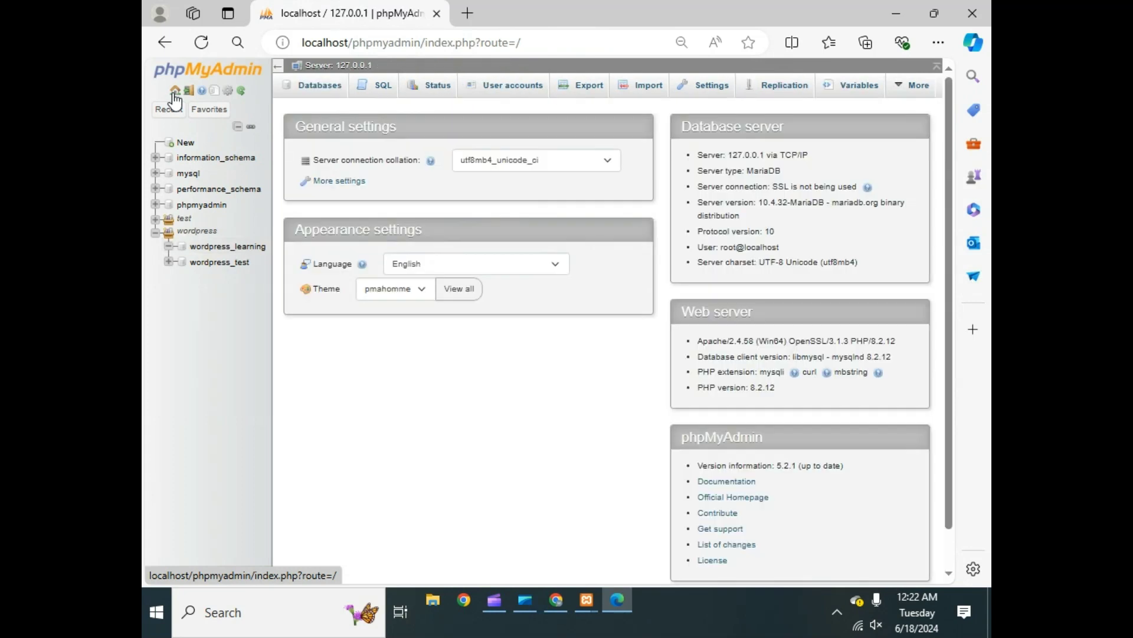
- Start adding a new user account and clear the browser-autofilled user name and password
click(516, 104)
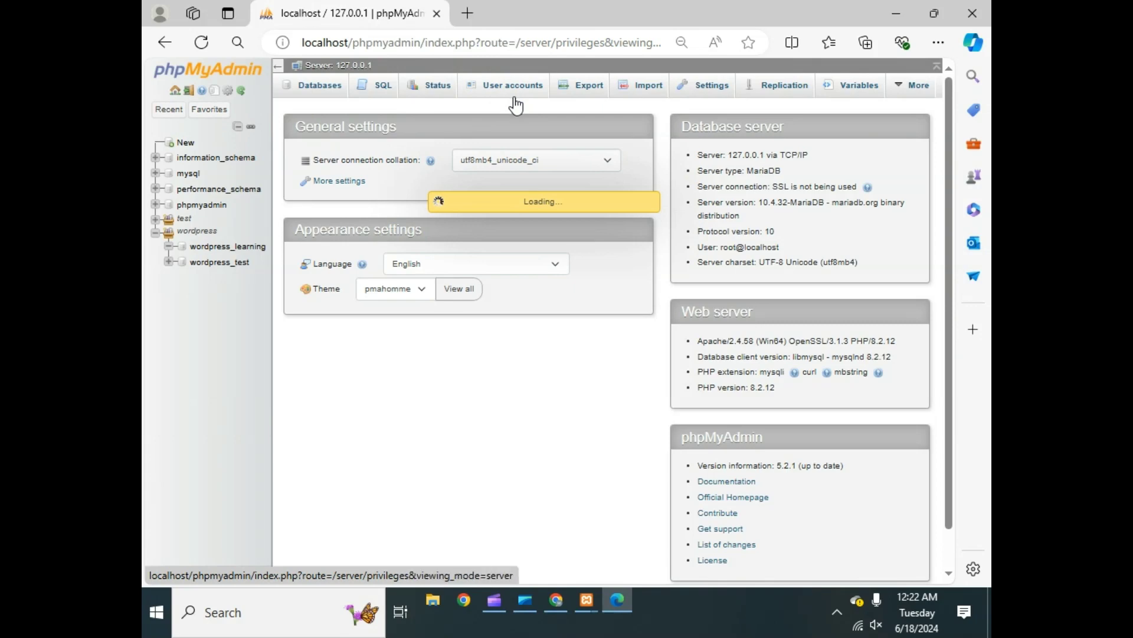
scroll(507, 279, down, 1)
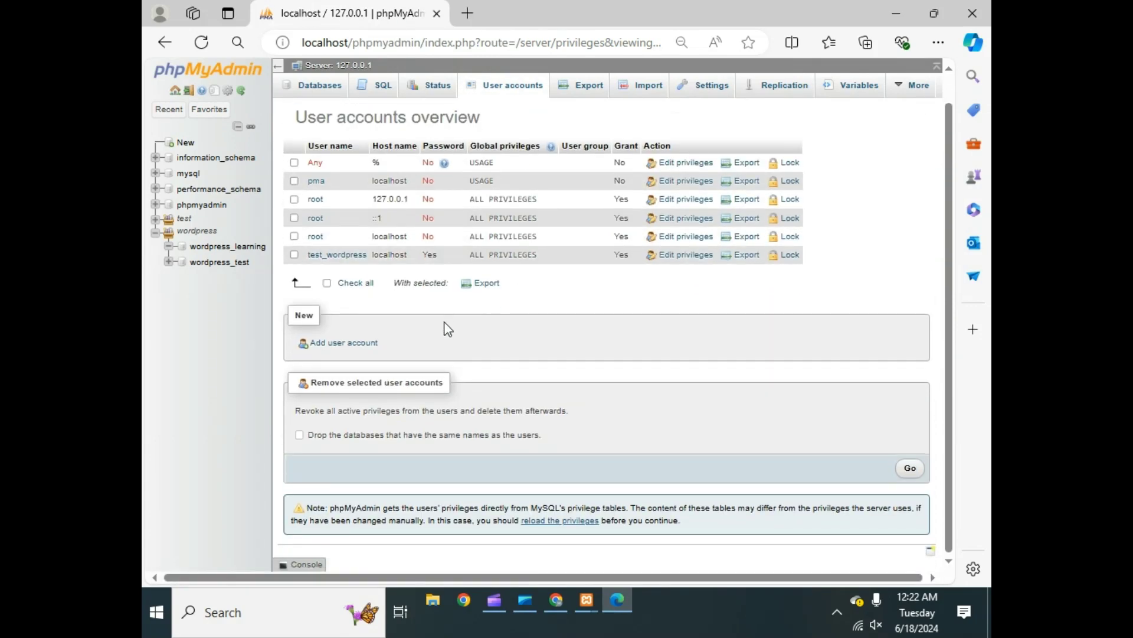
click(326, 348)
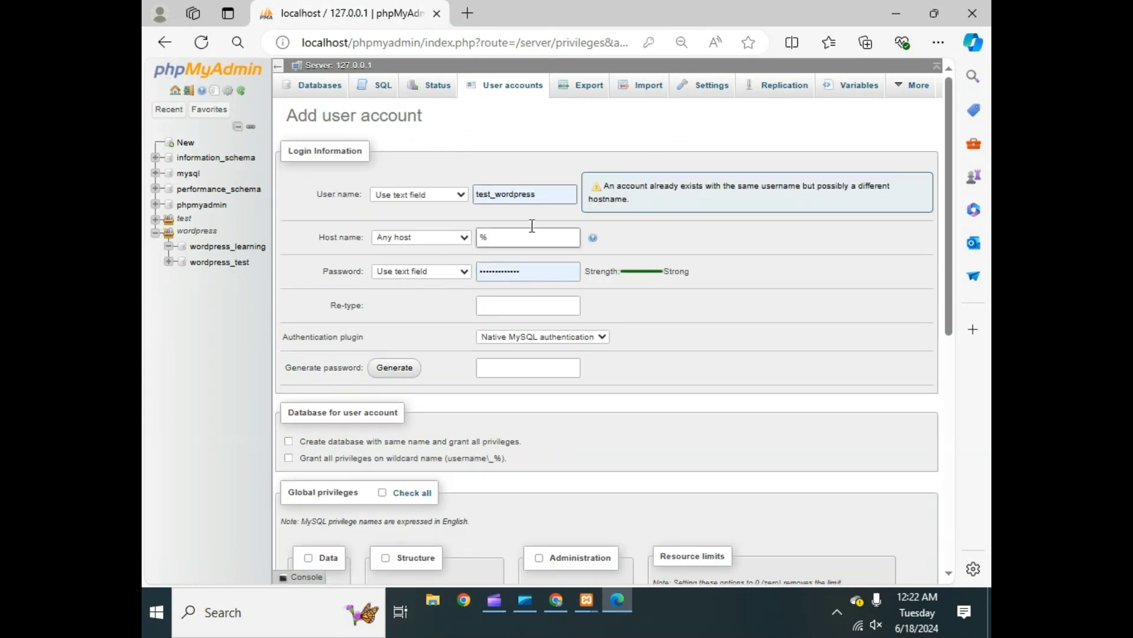
click(539, 203)
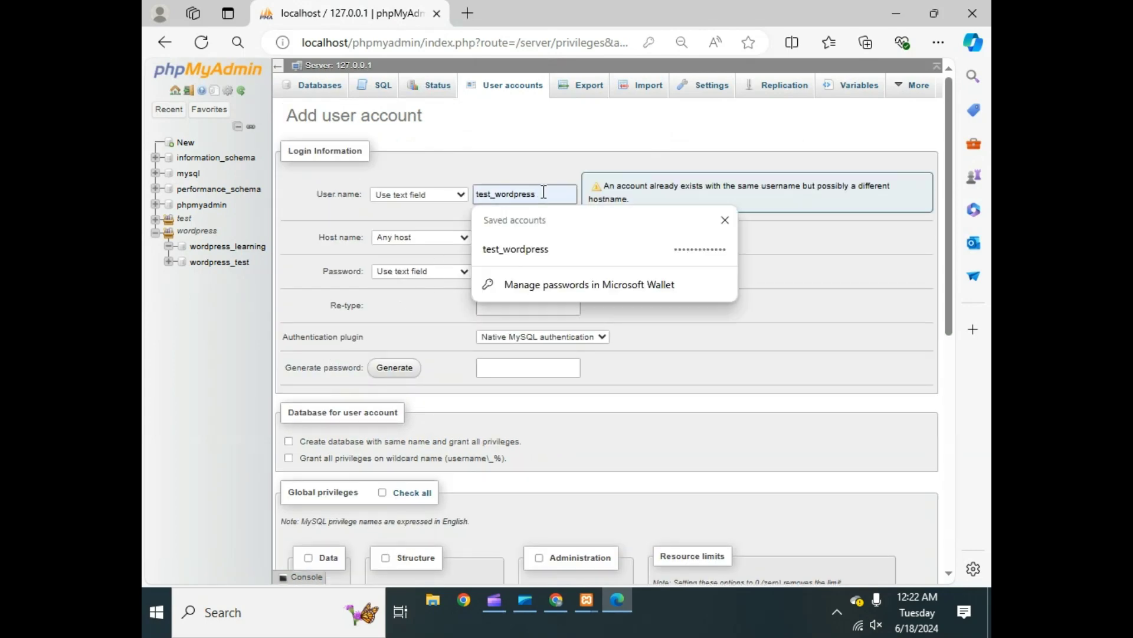
key(BackSpace)
key(BackSpace)
key(BackSpace)
key(BackSpace)
key(BackSpace)
key(BackSpace)
key(BackSpace)
key(BackSpace)
key(BackSpace)
key(BackSpace)
key(BackSpace)
key(BackSpace)
key(BackSpace)
key(BackSpace)
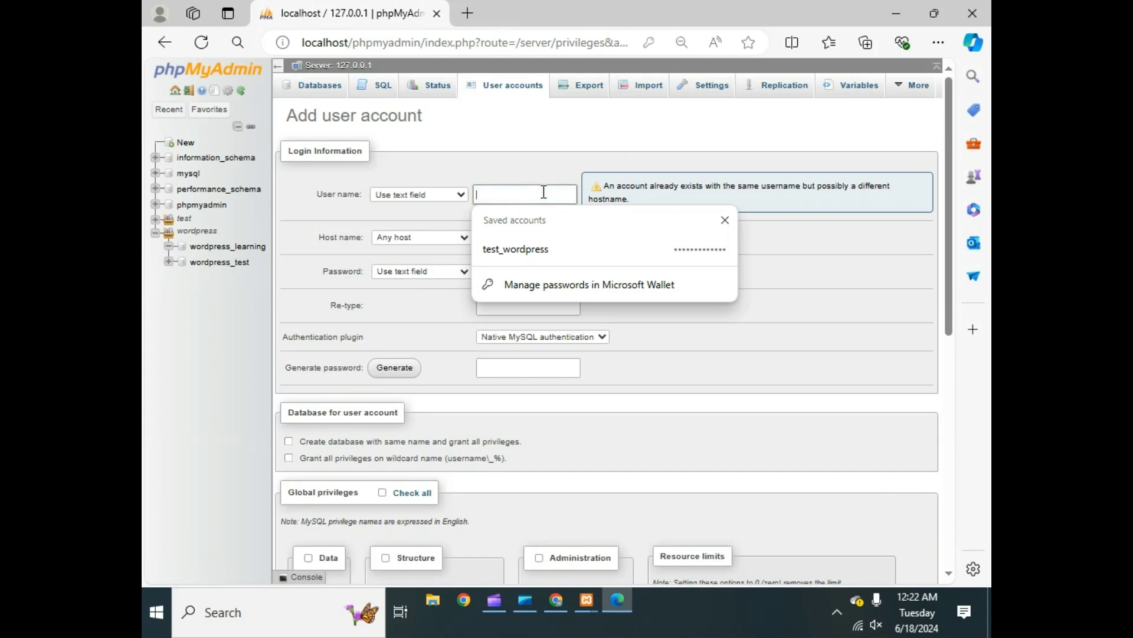
click(724, 219)
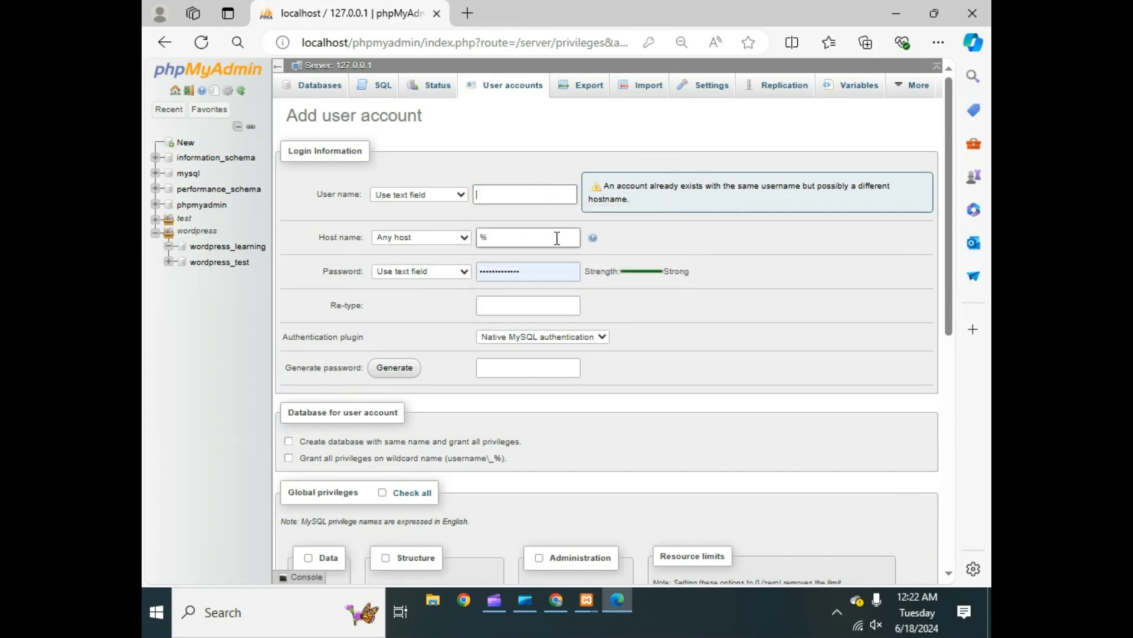
click(534, 272)
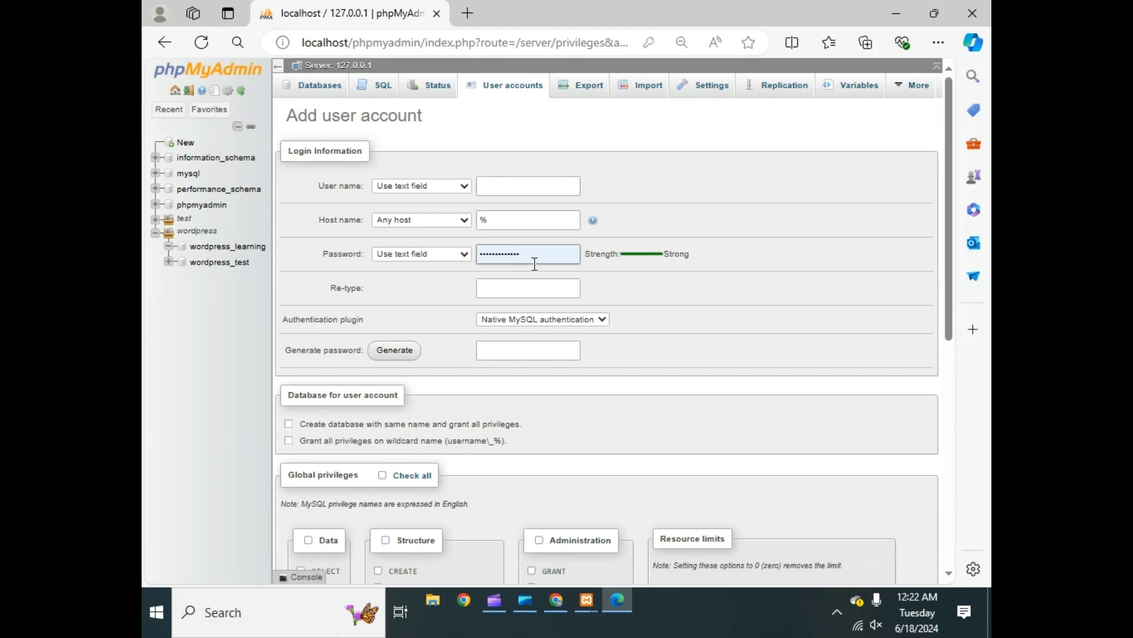
key(ctrl+a)
key(BackSpace)
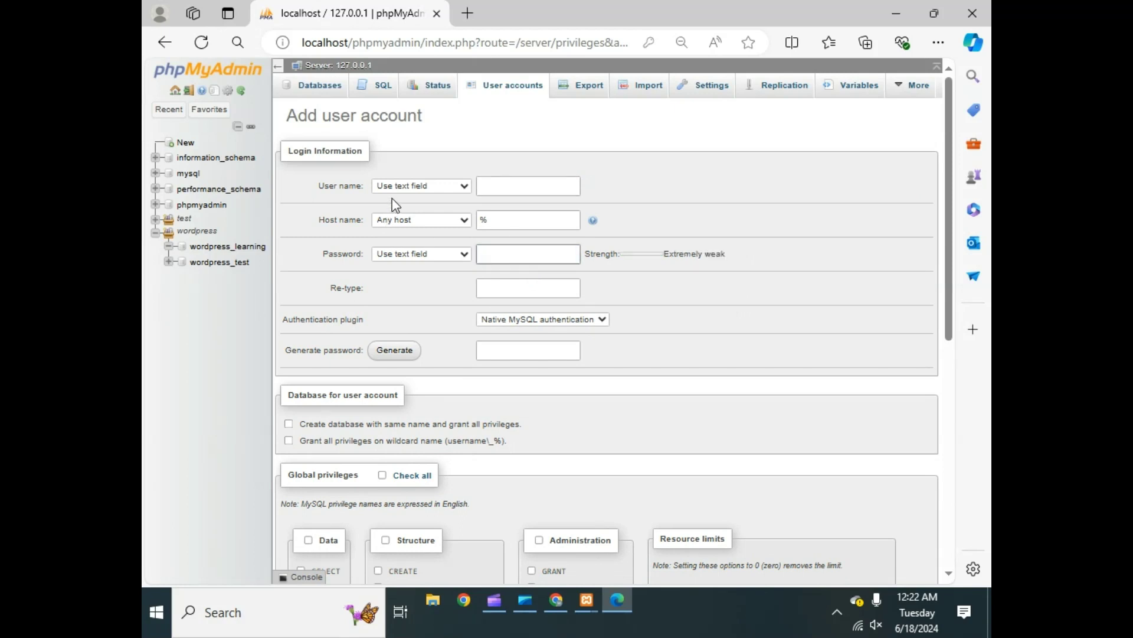
- Set the user name to 'wordpress_learning' and the host name to 'localhost'
click(495, 188)
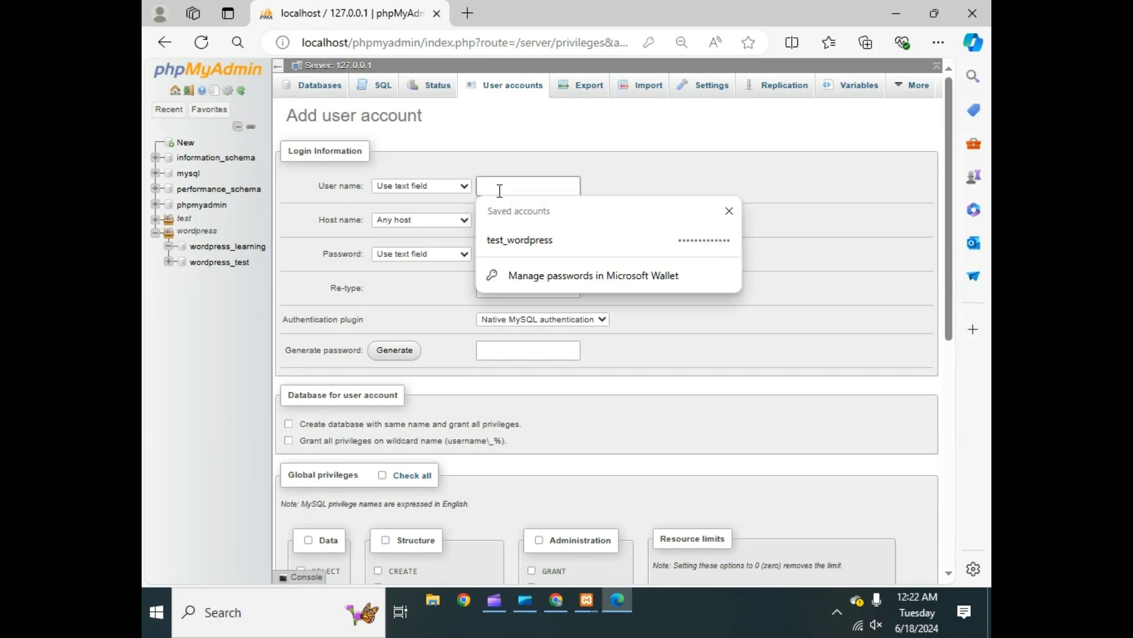
text(wordpress_learning)
click(624, 185)
double_click(516, 222)
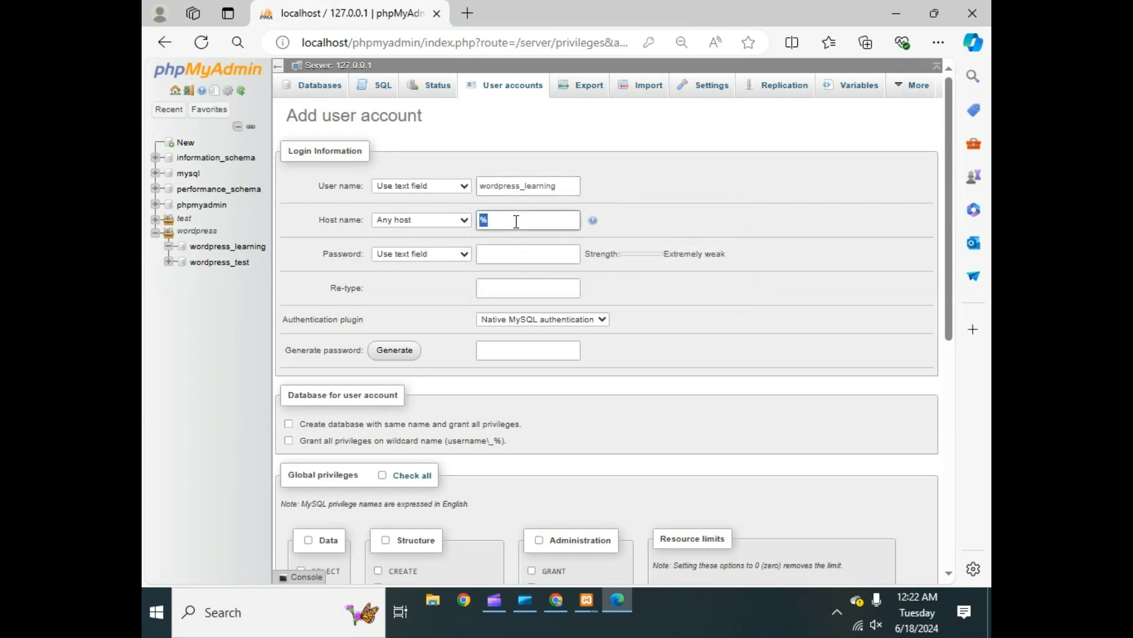
click(516, 222)
key(BackSpace)
text(localhost)
click(518, 259)
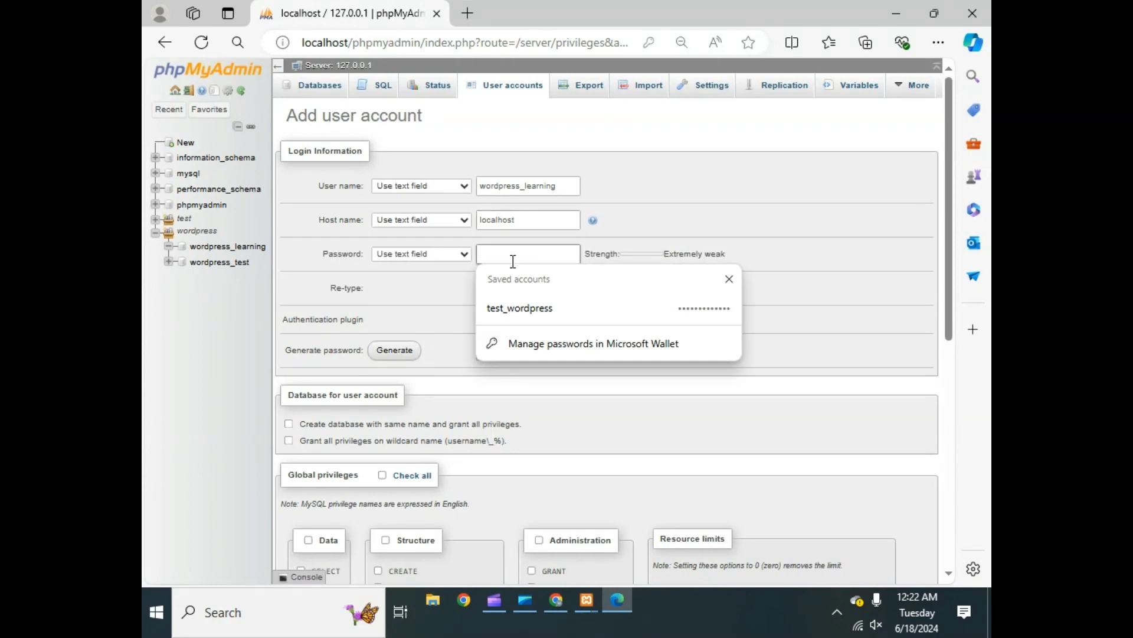
- Enter the account password and re-type it in the confirmation field
key(BackSpace)
key(BackSpace)
click(568, 254)
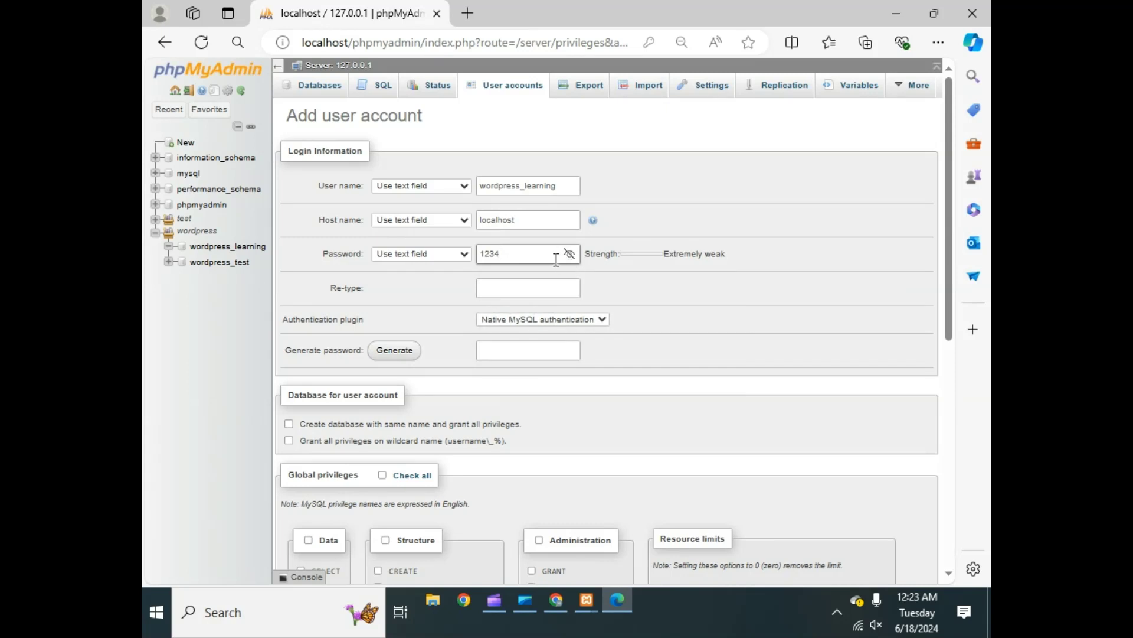
key(ctrl+a)
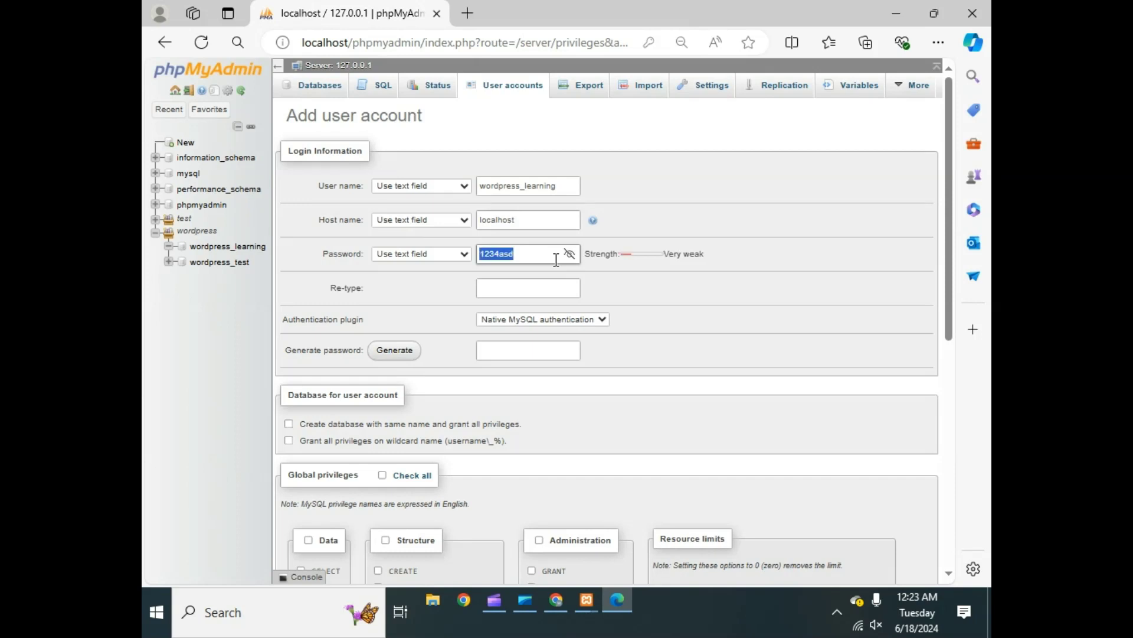
click(554, 287)
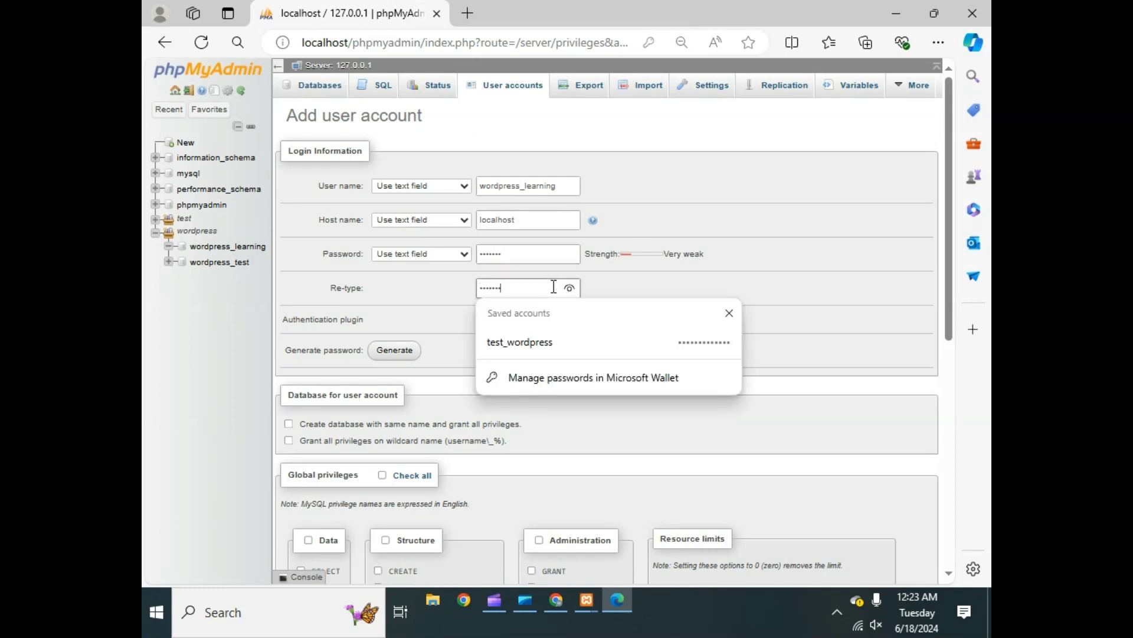
click(569, 287)
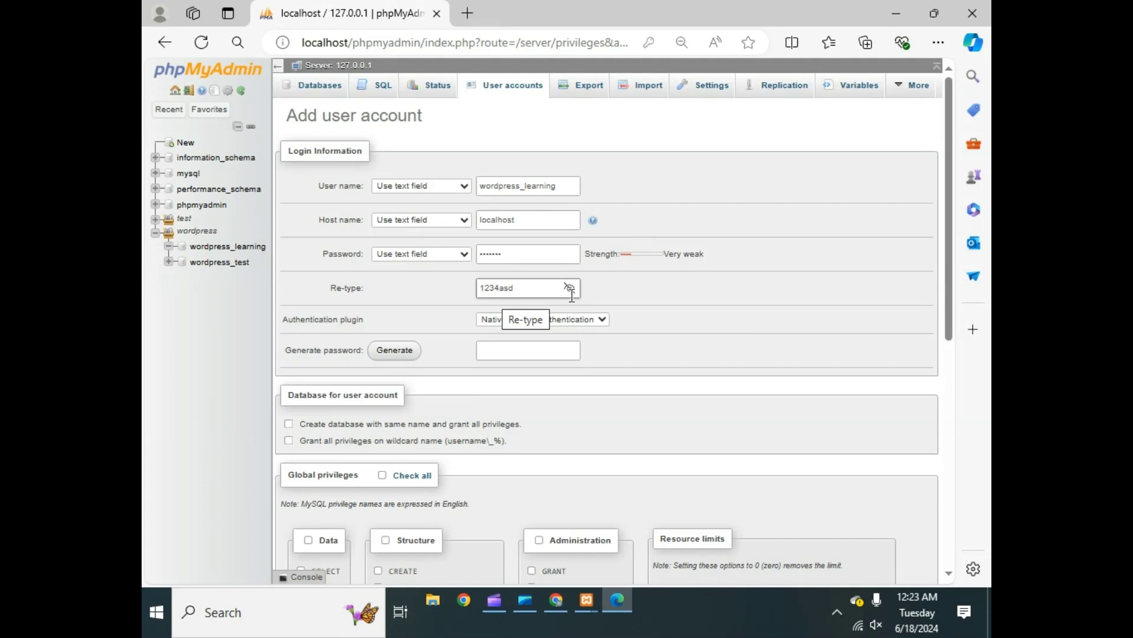
click(610, 288)
- Grant all global privileges, create the account, and dismiss Edge's save-password prompt
scroll(438, 352, down, 3)
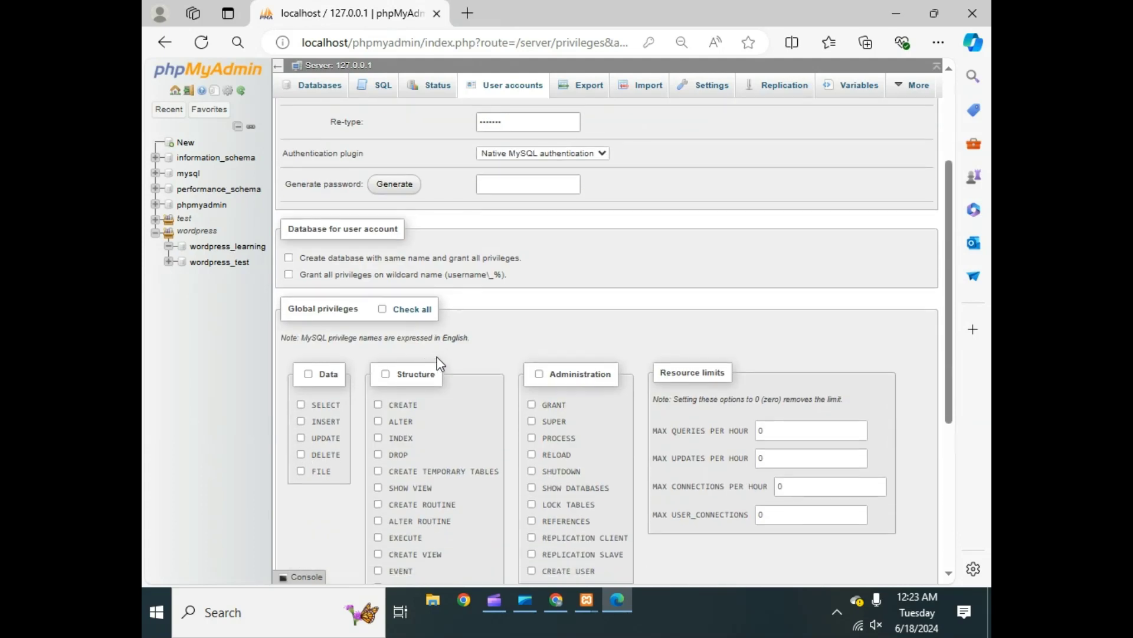
click(407, 309)
scroll(523, 370, down, 3)
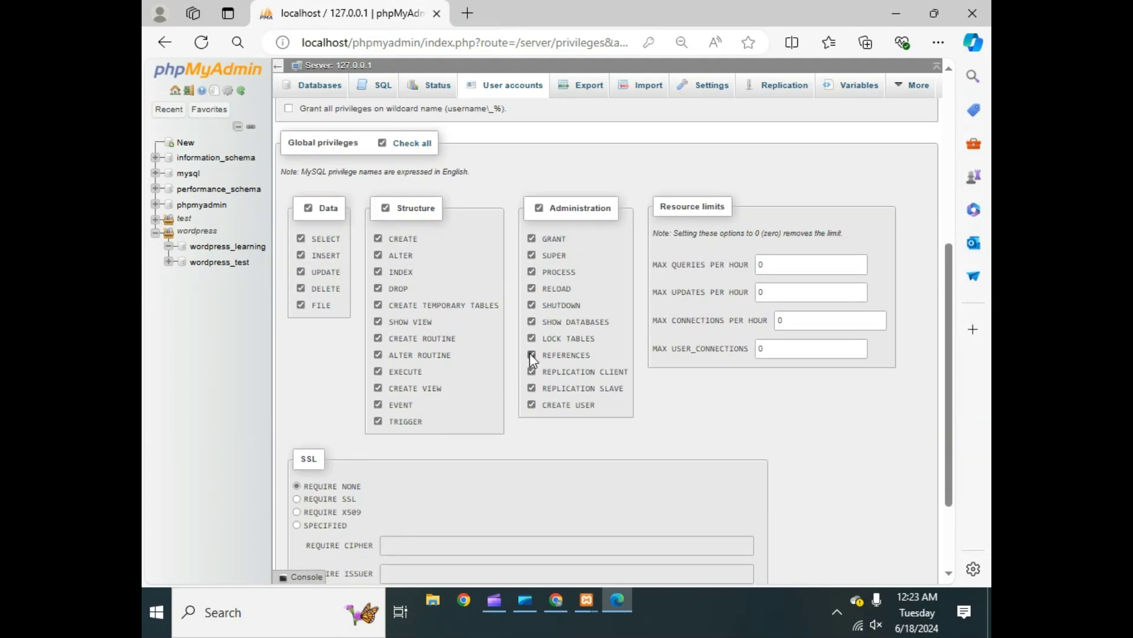
scroll(476, 335, down, 2)
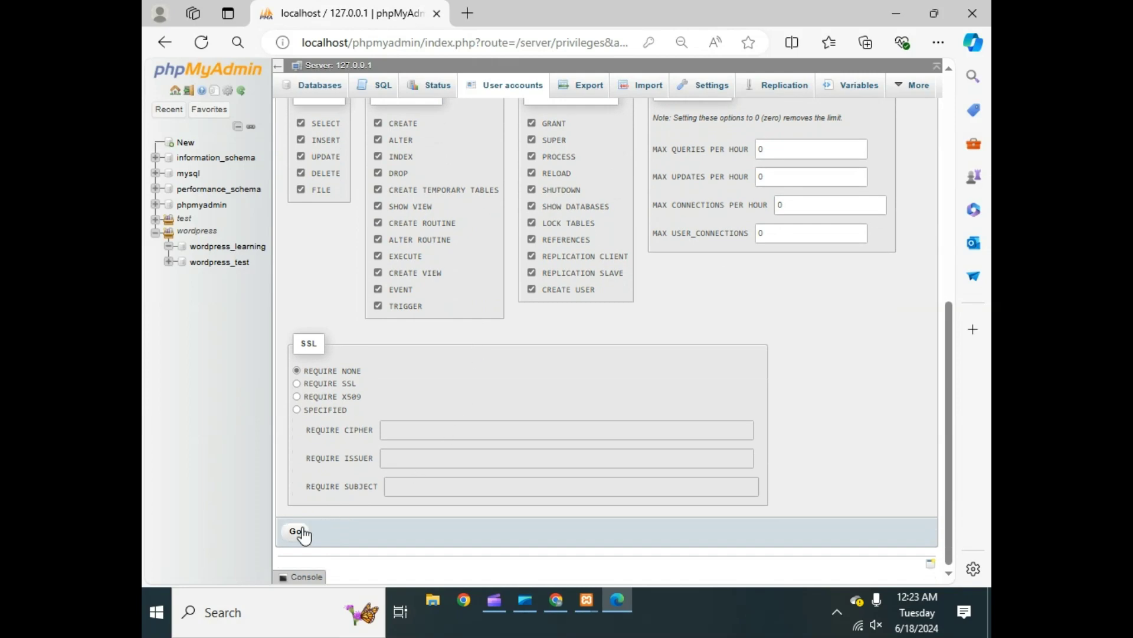
scroll(501, 223, up, 6)
scroll(559, 261, down, 4)
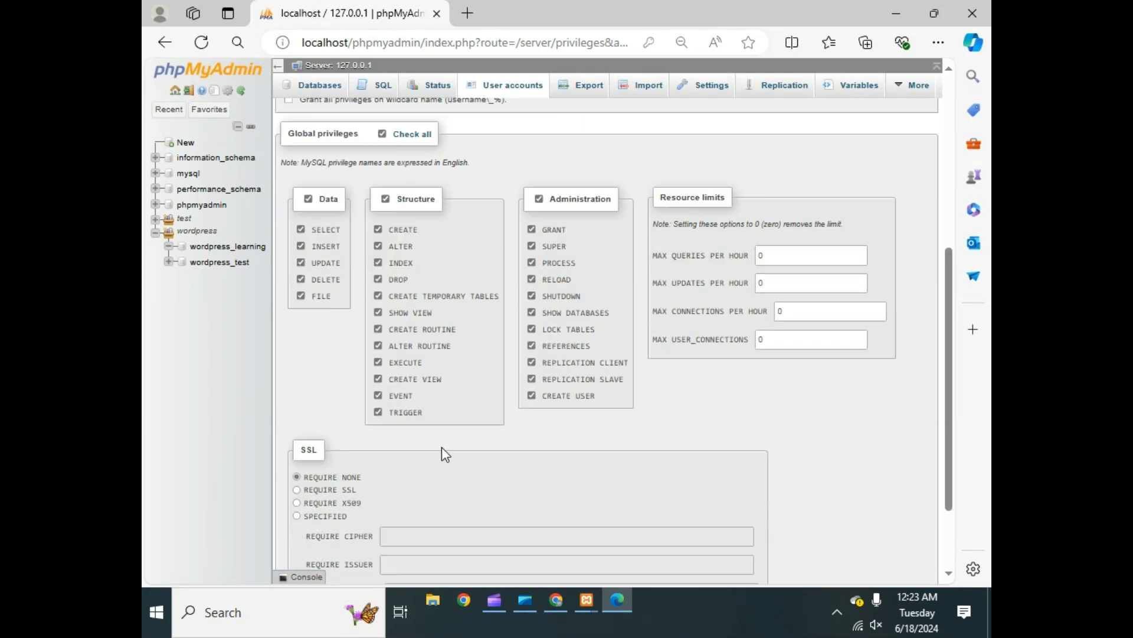
scroll(445, 455, down, 2)
click(295, 535)
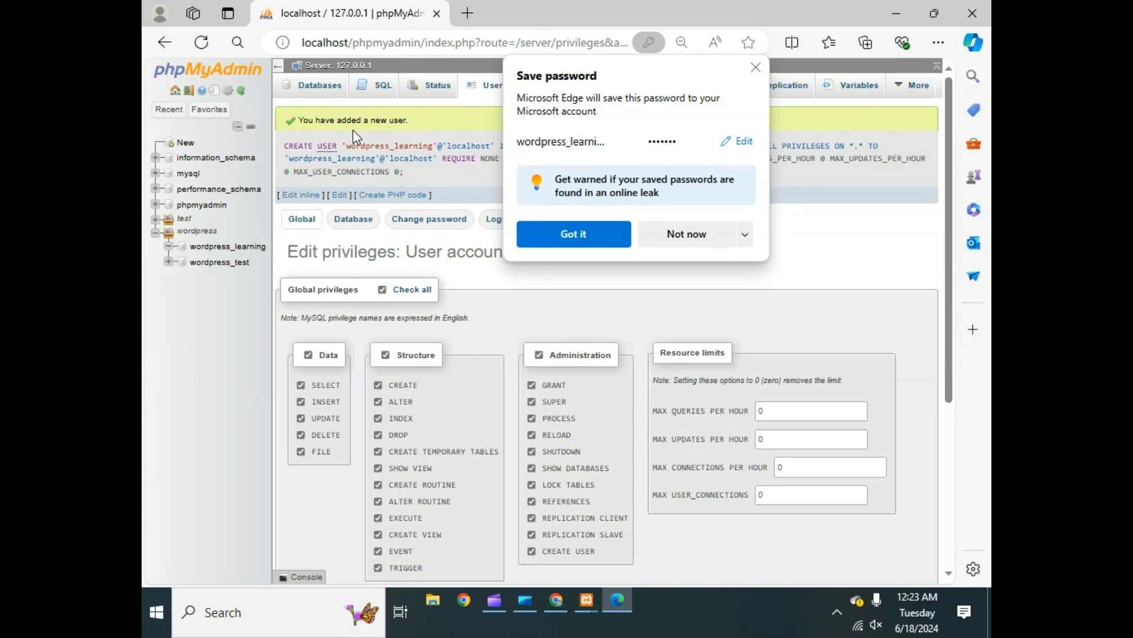
click(538, 230)
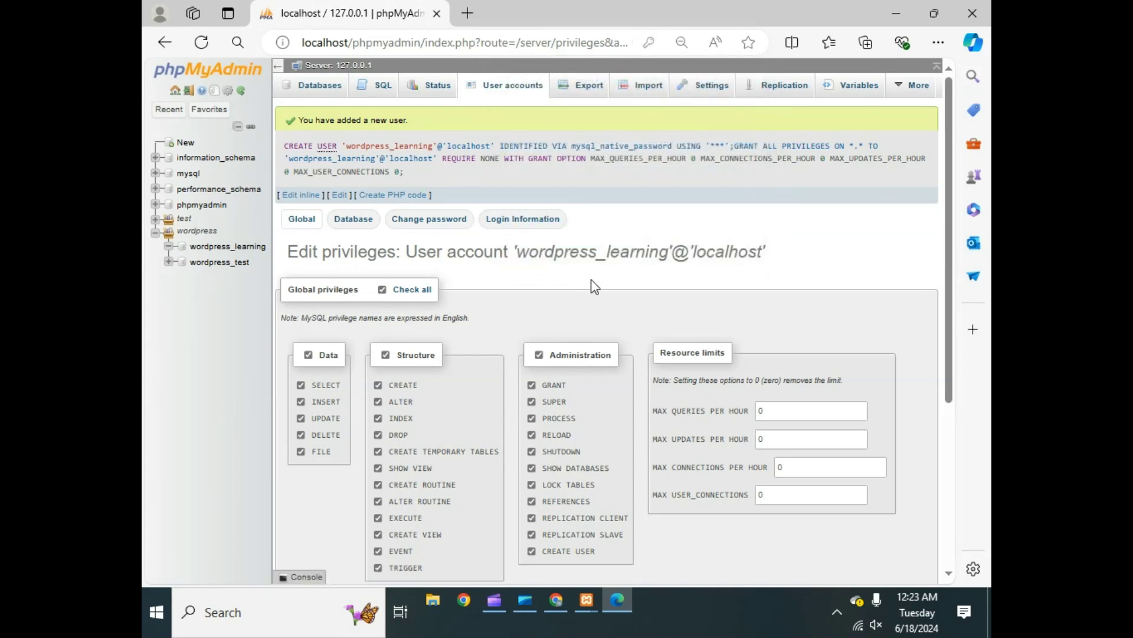
- Search the web for 'wordpress download' in a new Edge tab
click(465, 14)
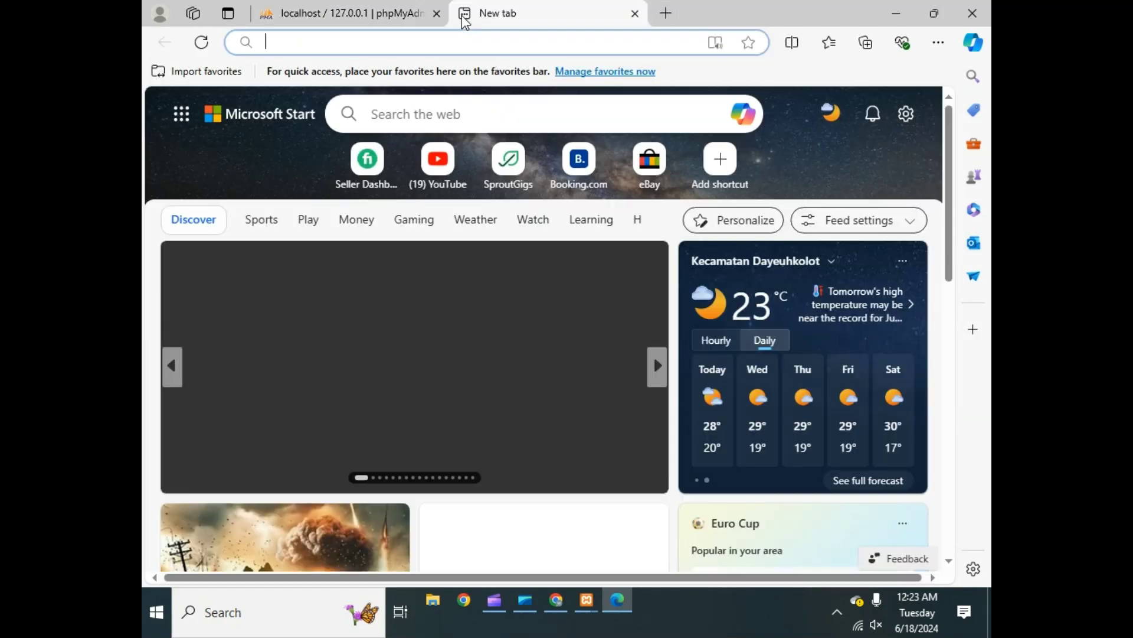
text(so)
key(BackSpace)
key(BackSpace)
key(BackSpace)
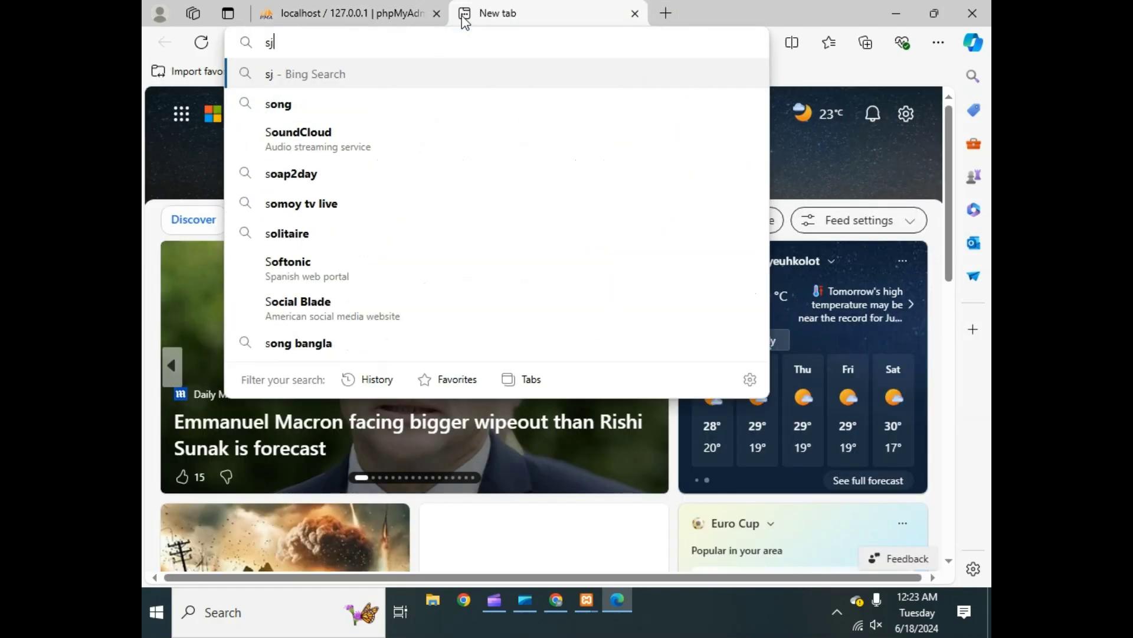
key(Escape)
text(word)
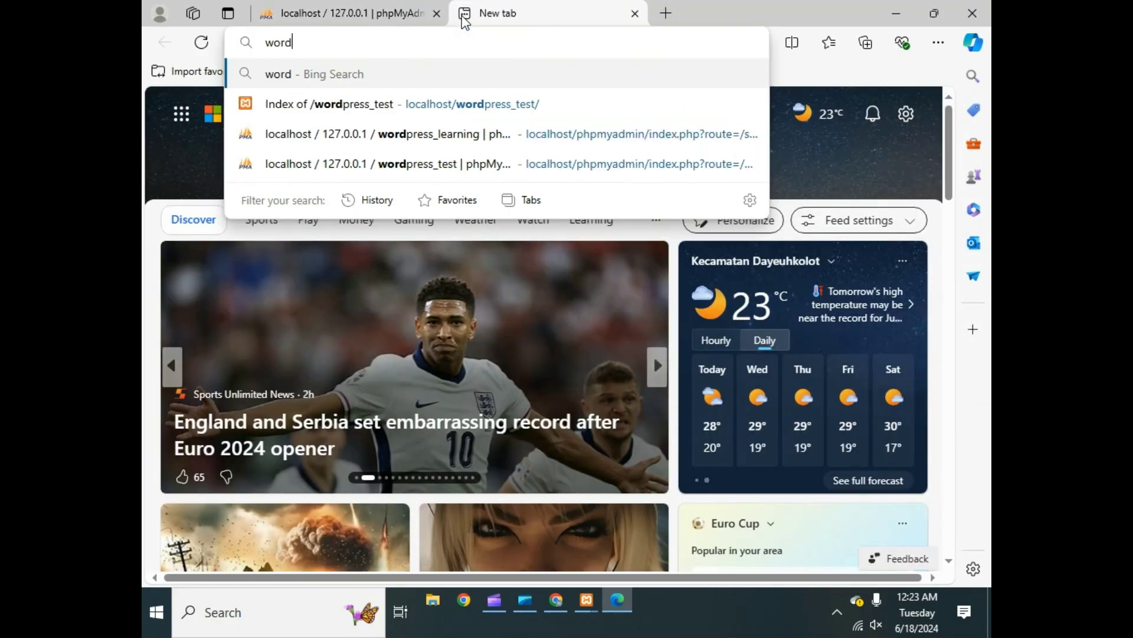
text(press do)
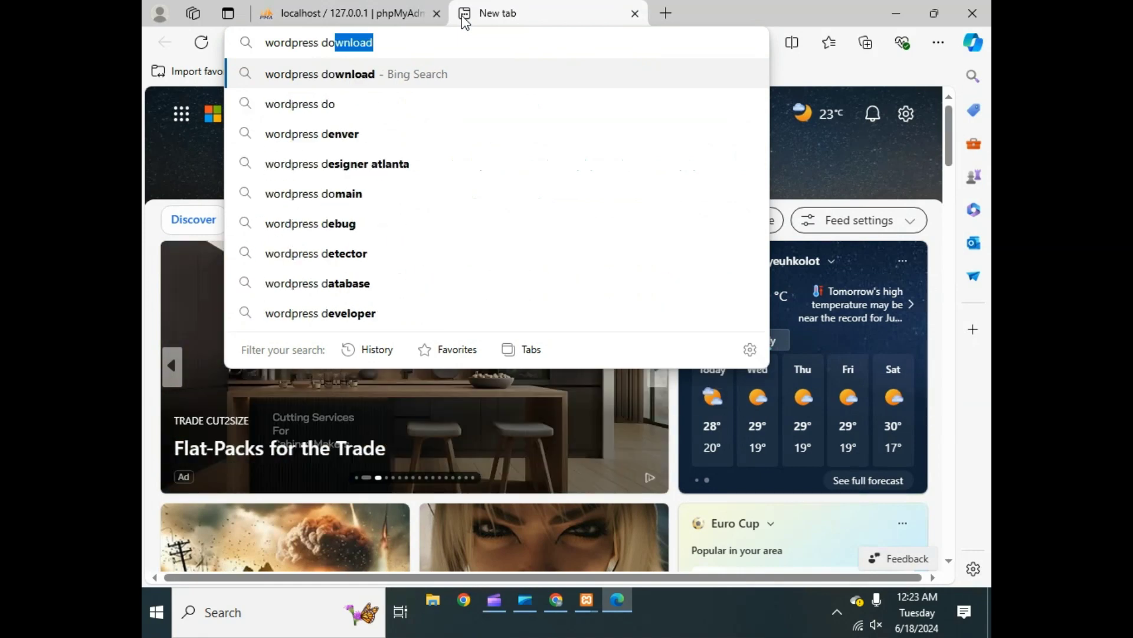
key(Return)
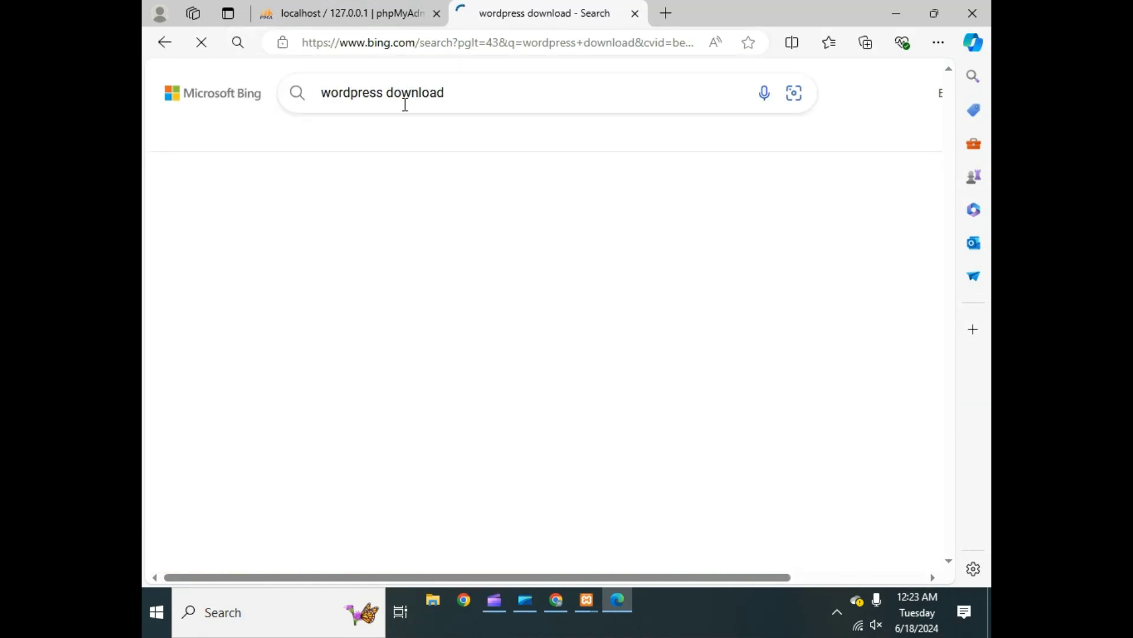
- Open the 'Download – WordPress.org' result, closing the ad tab that opened by mistake
click(384, 334)
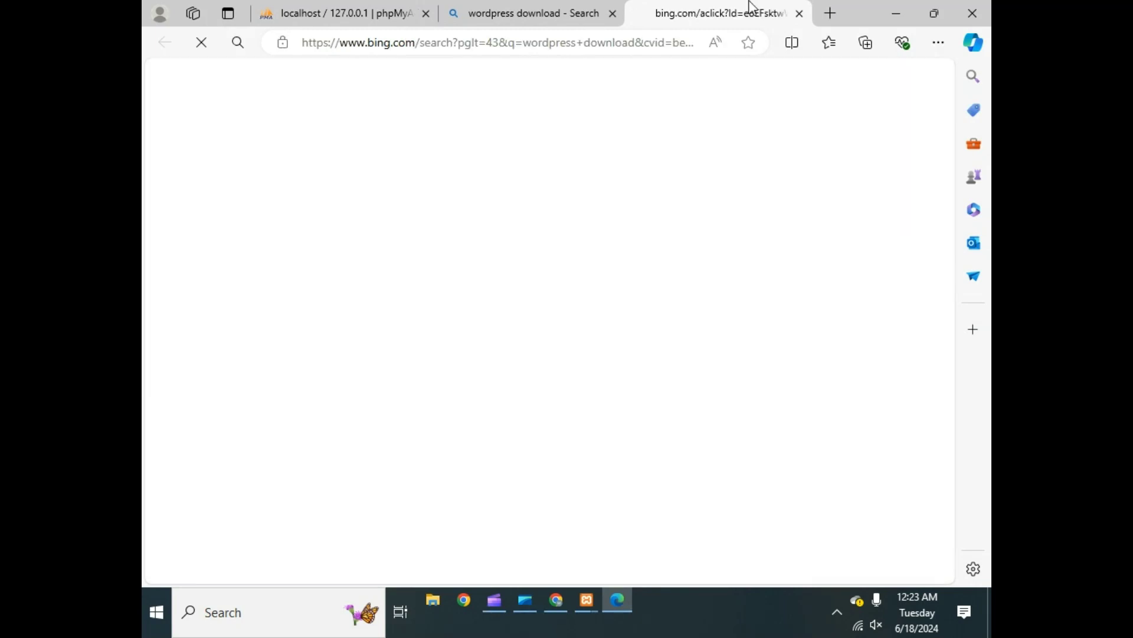
click(795, 12)
scroll(885, 236, down, 3)
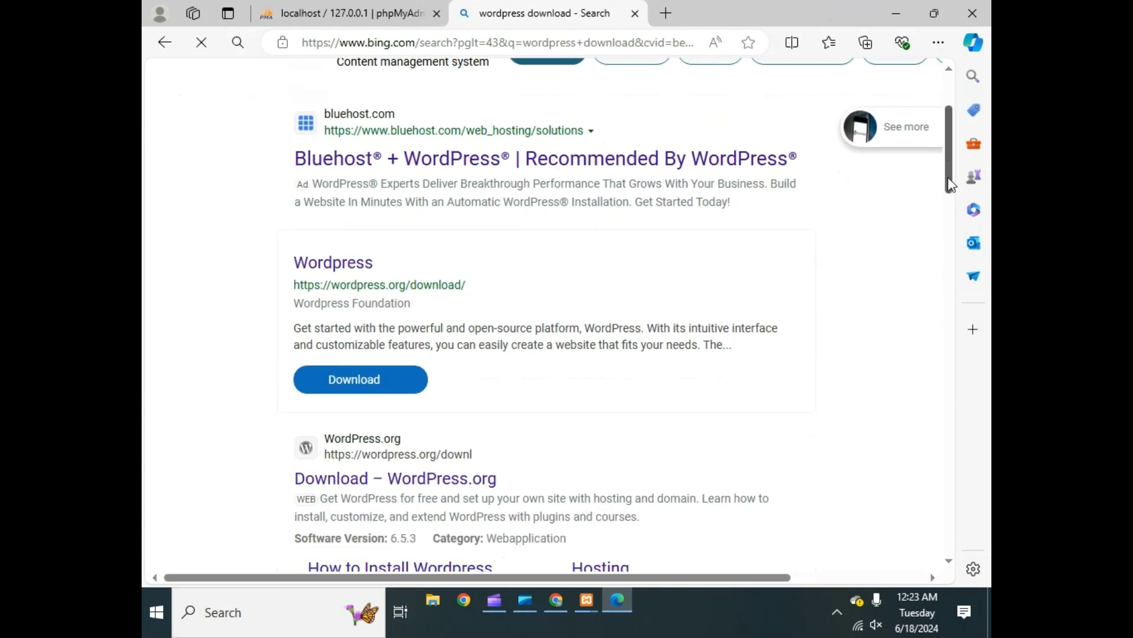
click(413, 481)
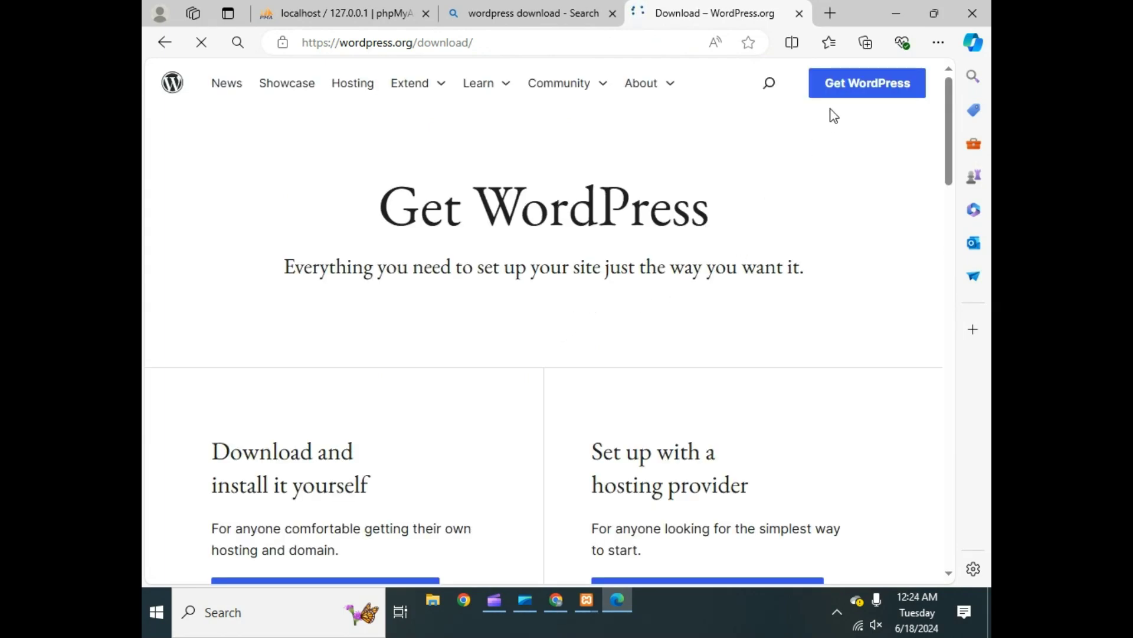
- Download WordPress 6.5.4 from the Get WordPress page and check progress in Edge's Downloads panel
mouse_move(952, 170)
mouse_down()
mouse_move(951, 222)
mouse_move(951, 157)
mouse_up()
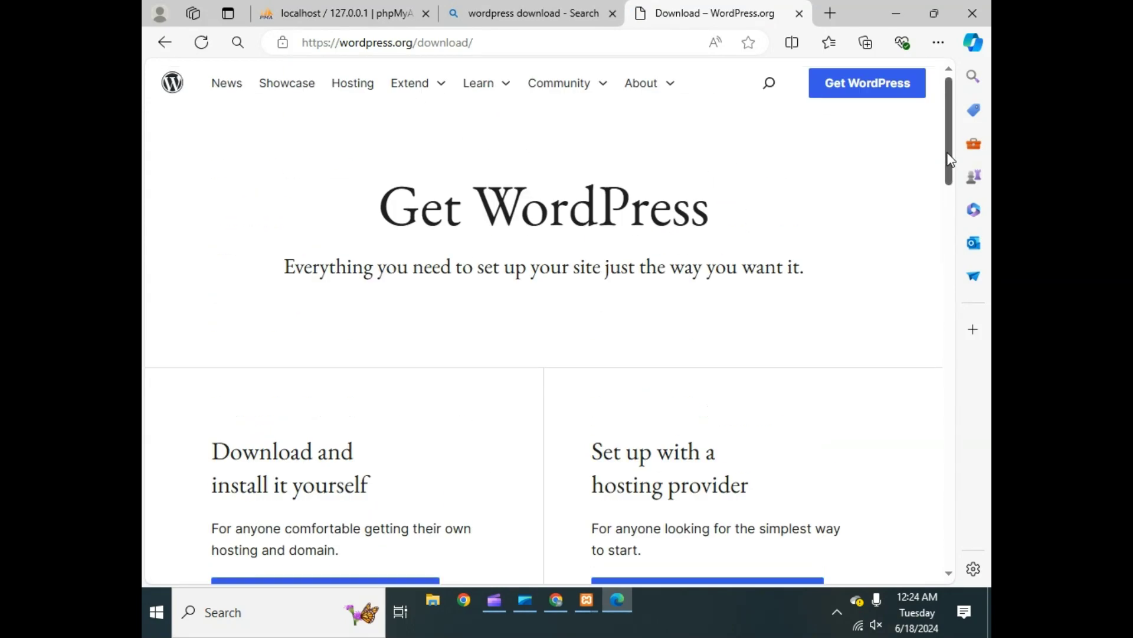
click(851, 95)
drag(951, 140, 945, 198)
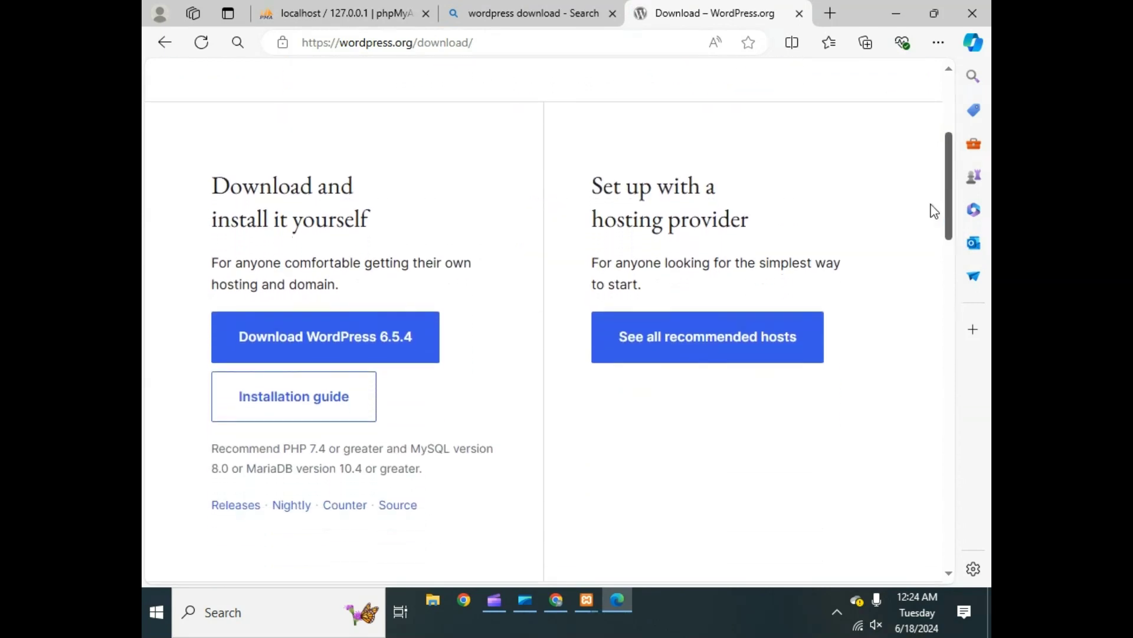
click(404, 356)
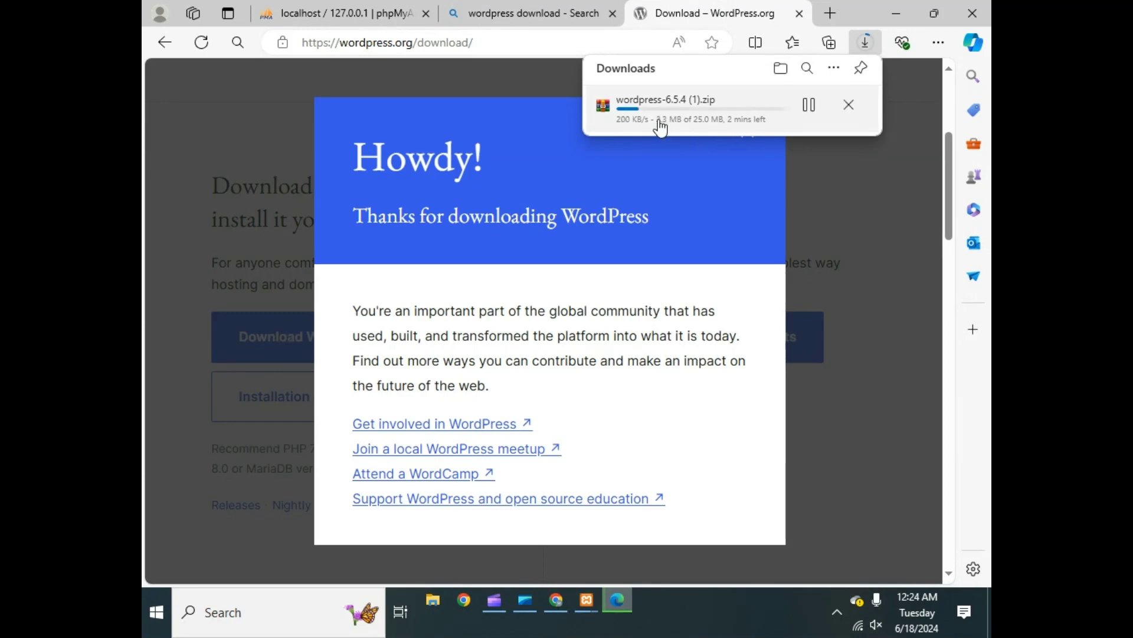
click(816, 180)
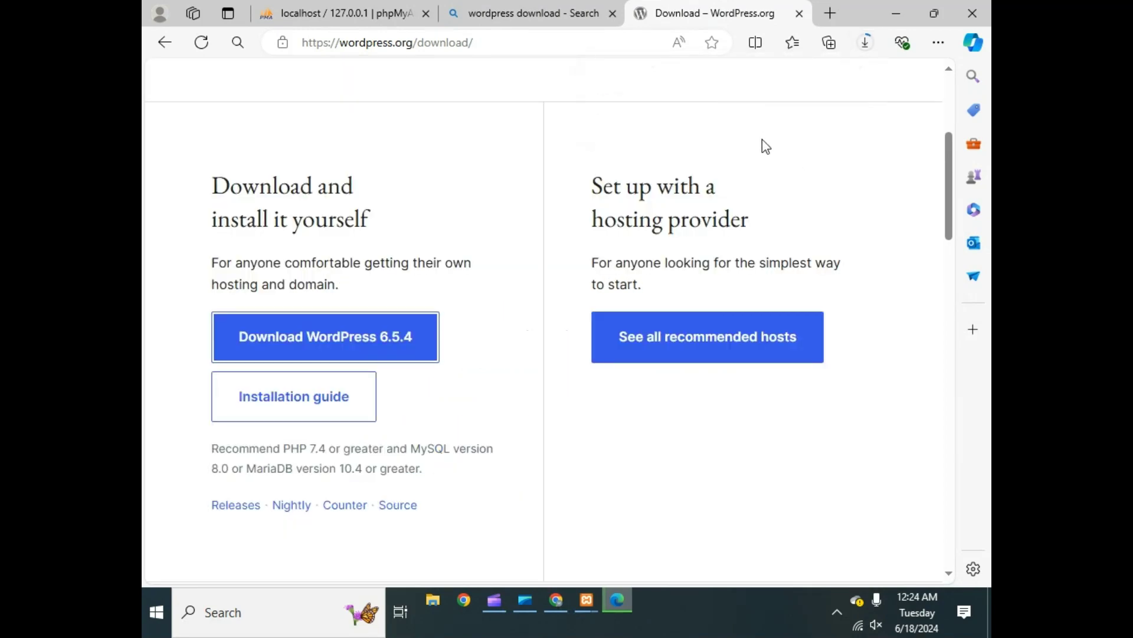
click(866, 49)
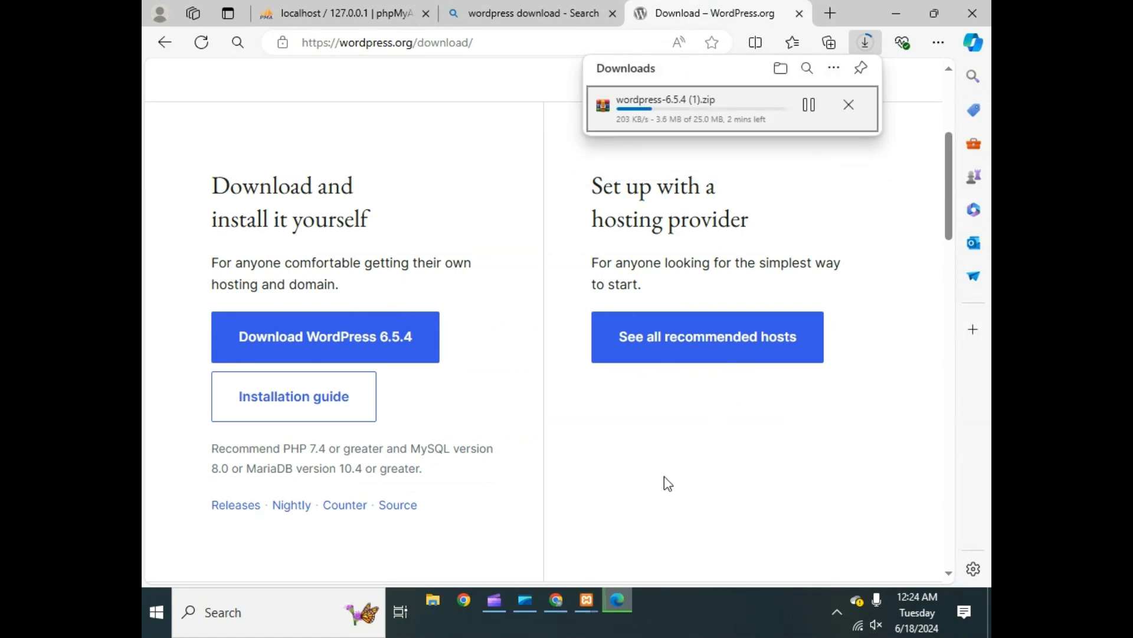
mouse_move(589, 597)
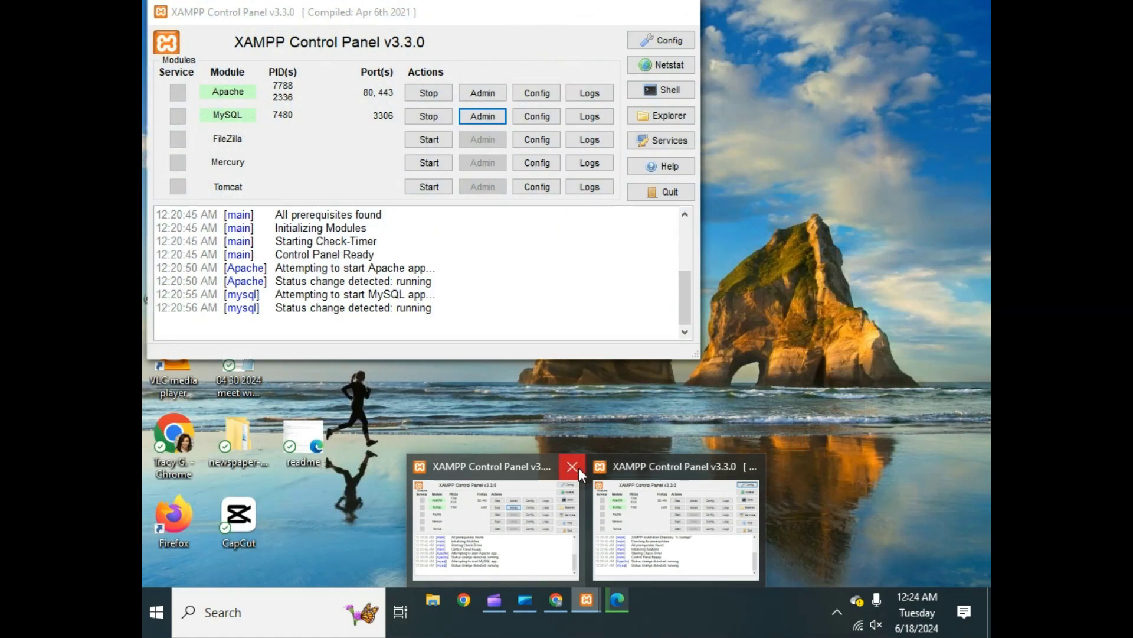
- Close the duplicate XAMPP Control Panel, maximize the remaining one, and open C:\xampp in Explorer
click(579, 468)
click(575, 509)
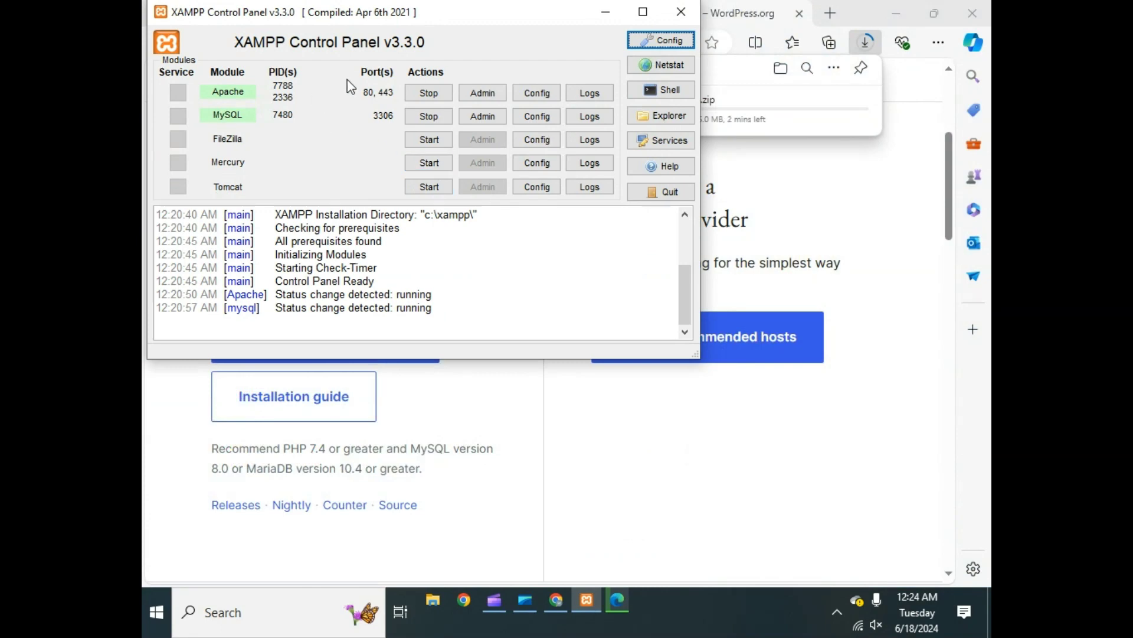
click(643, 13)
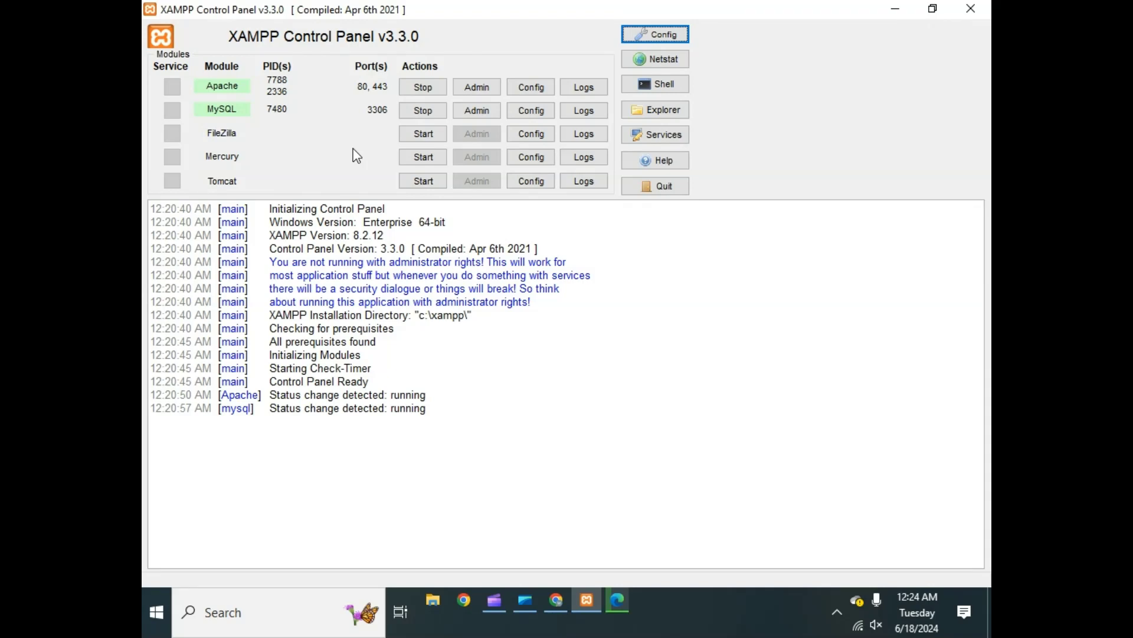
click(666, 112)
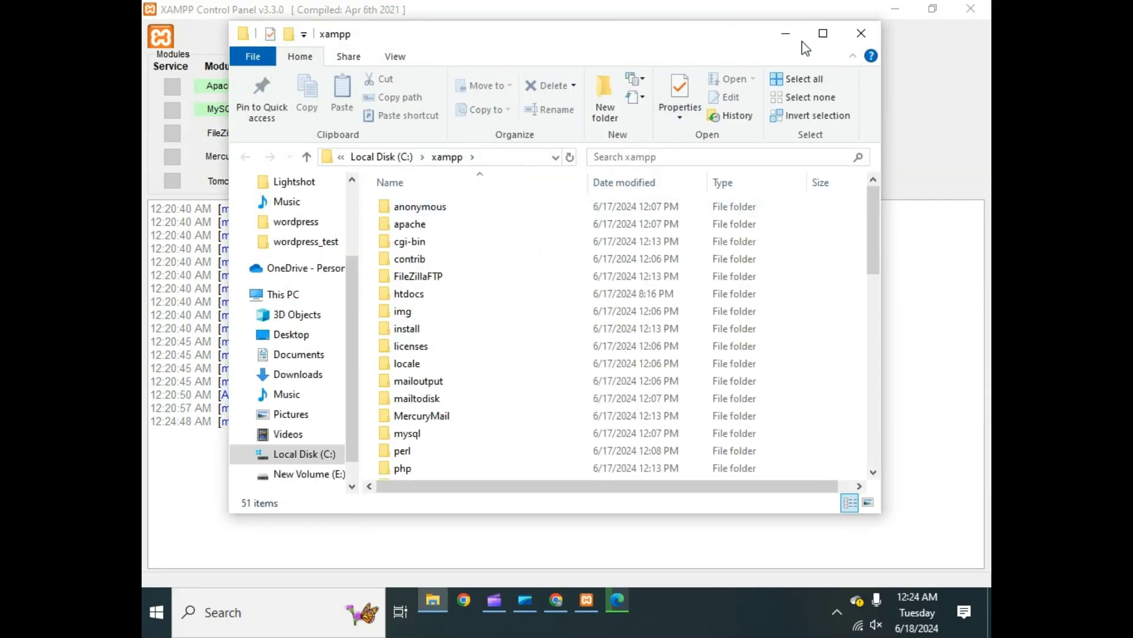
- Maximize the xampp folder window and open the htdocs folder
click(823, 33)
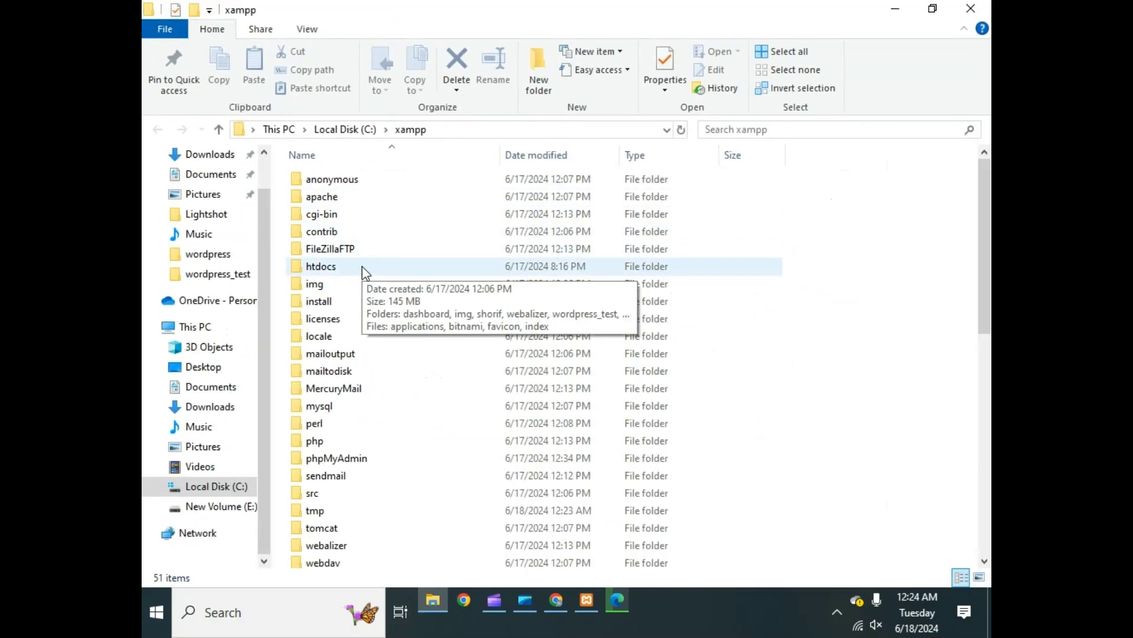
double_click(364, 269)
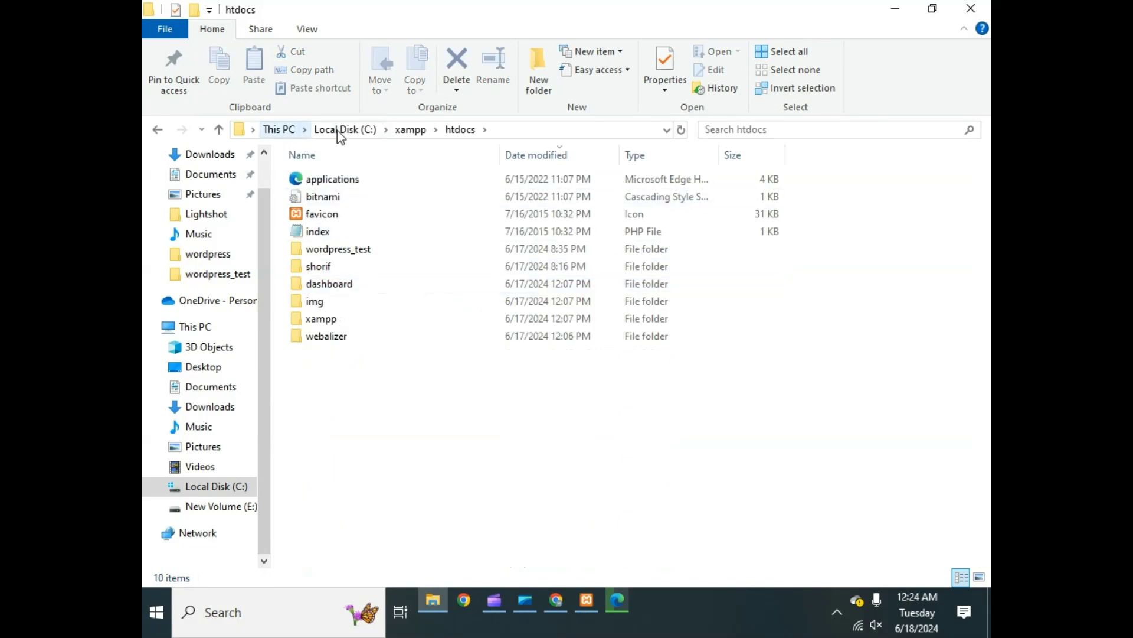
click(419, 132)
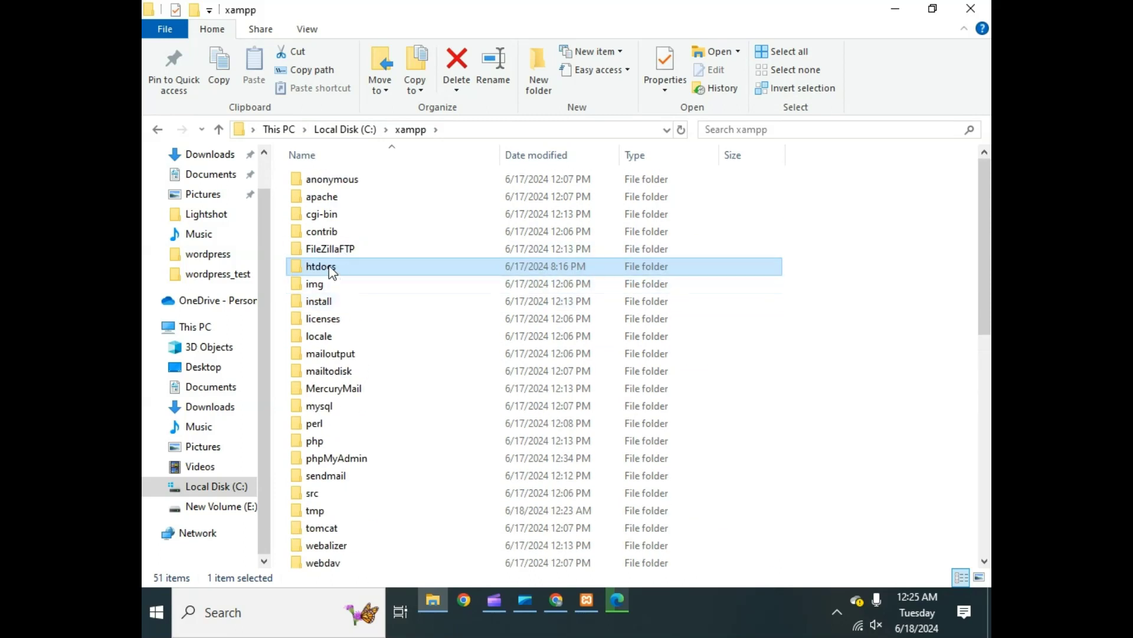
double_click(402, 269)
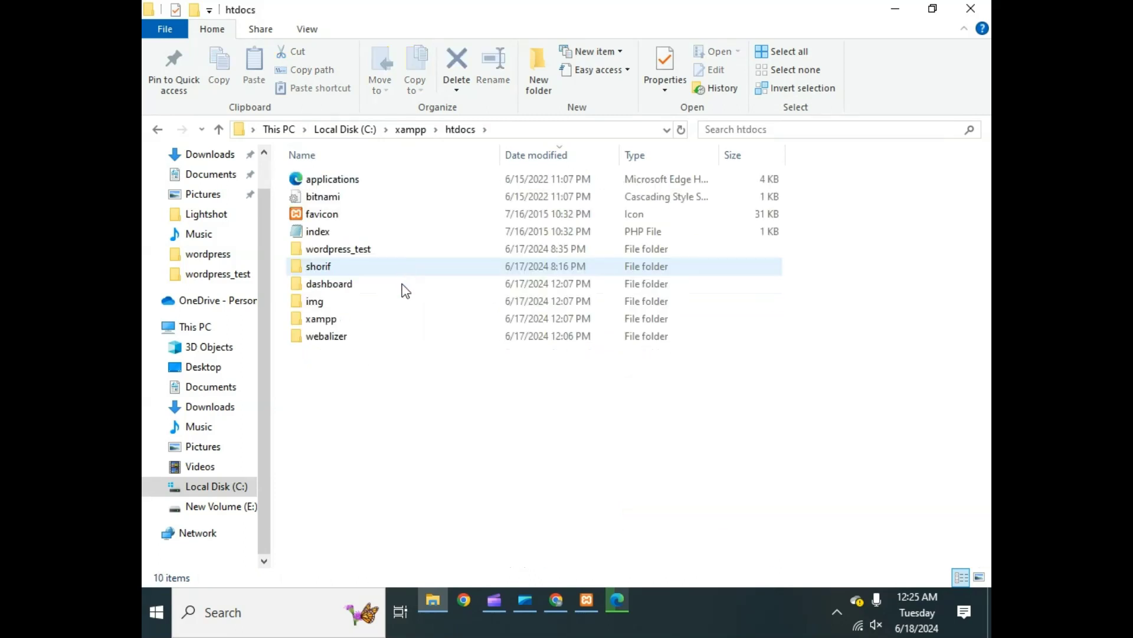
- Create a new folder named 'wordpress_learning' inside htdocs
right_click(376, 389)
click(372, 398)
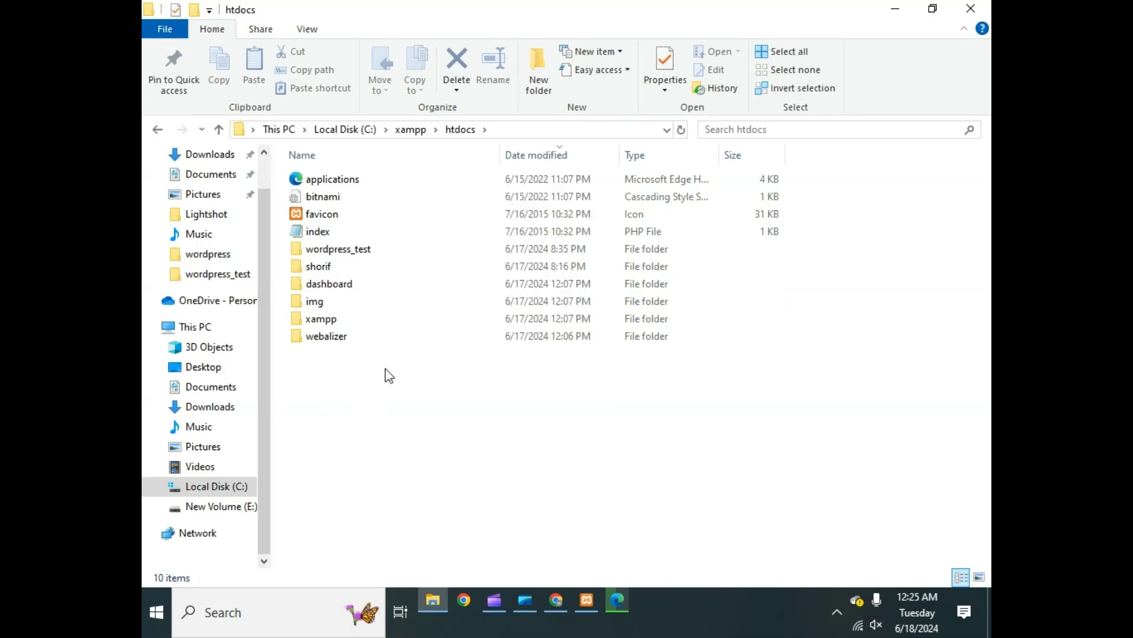
right_click(378, 371)
mouse_move(547, 334)
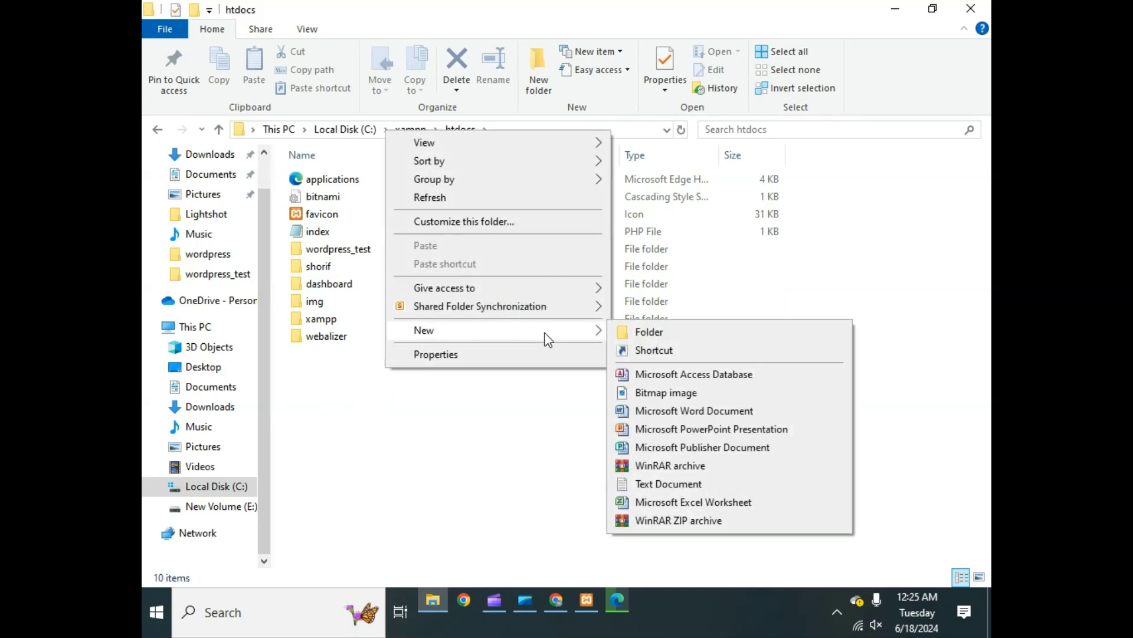
click(647, 328)
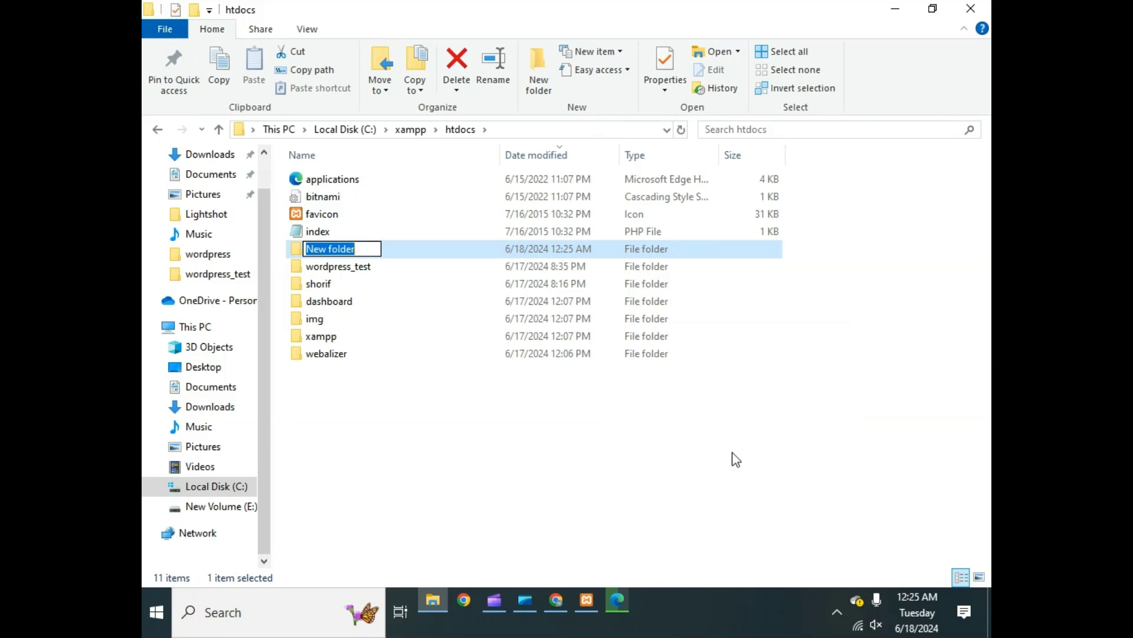
text(wordpress_)
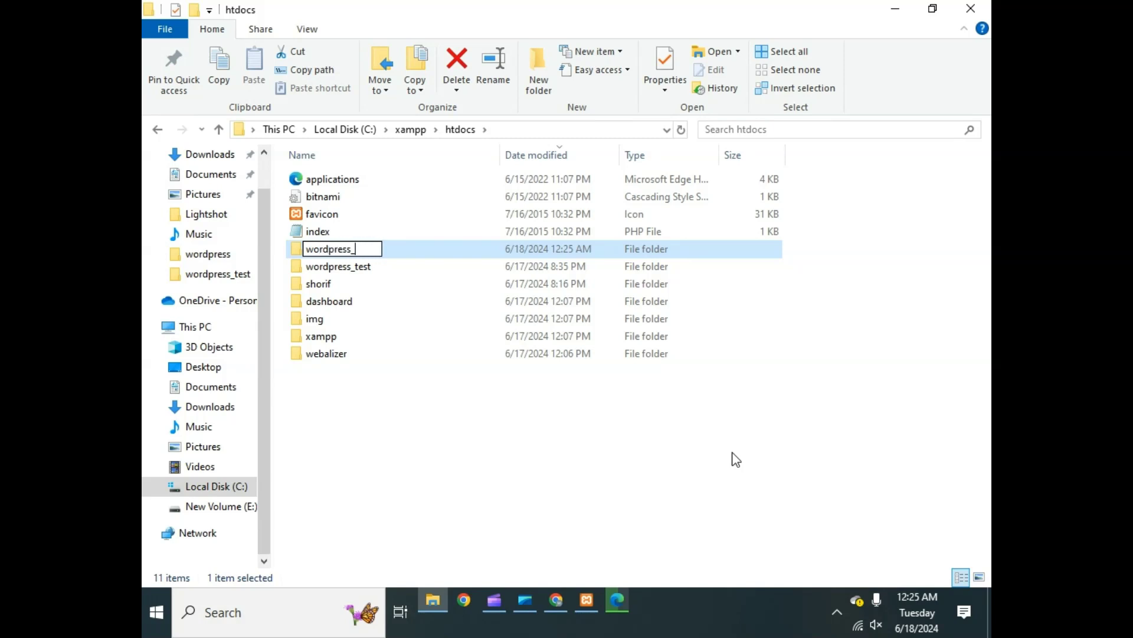
text(learning)
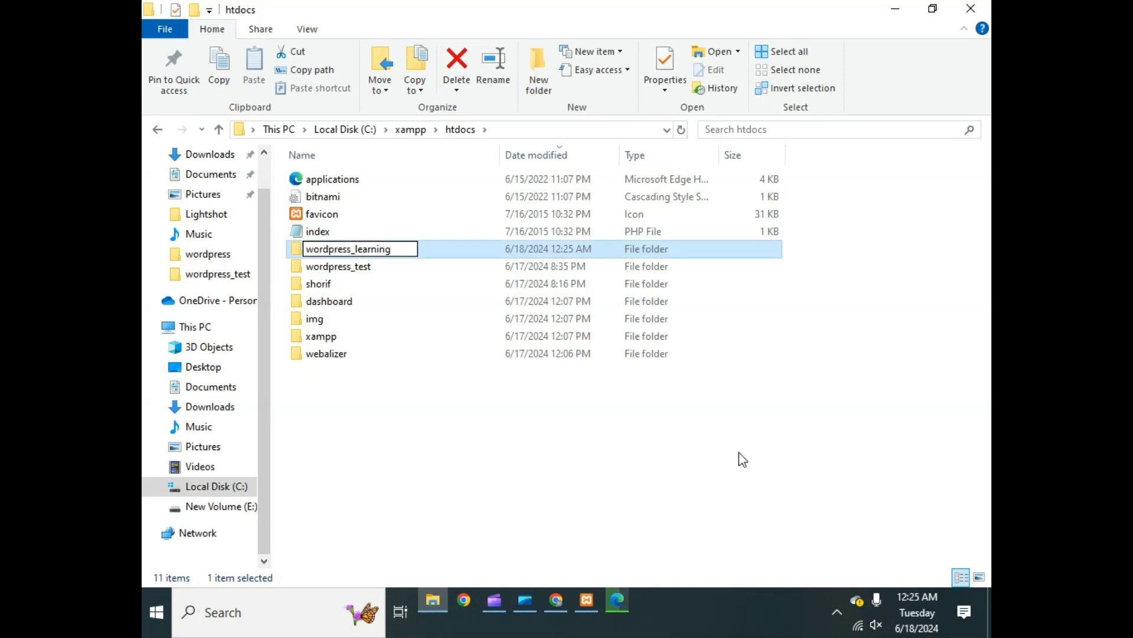
click(733, 459)
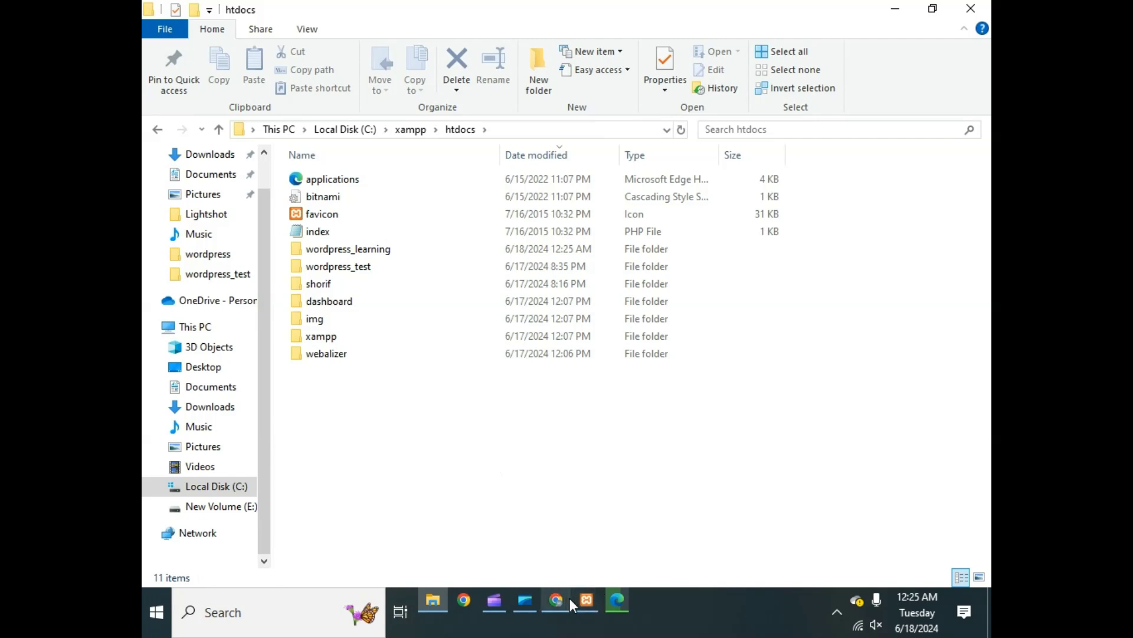
- Watch Edge's Downloads flyout until wordpress-6.5.4 (1).zip finishes all 25.0 MB
click(618, 597)
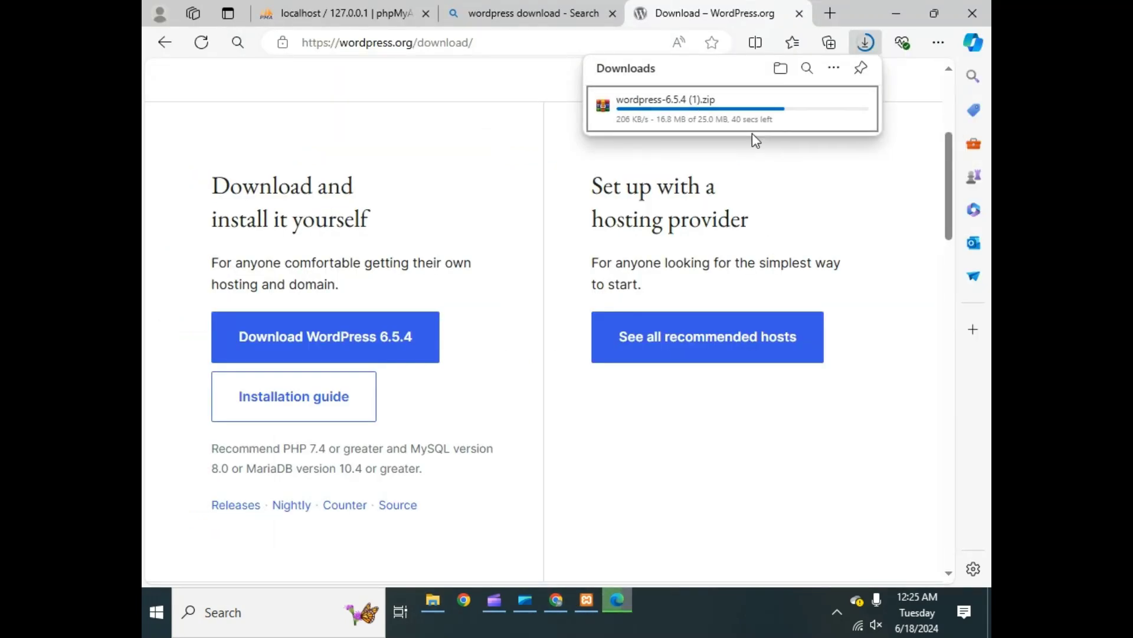
mouse_move(755, 133)
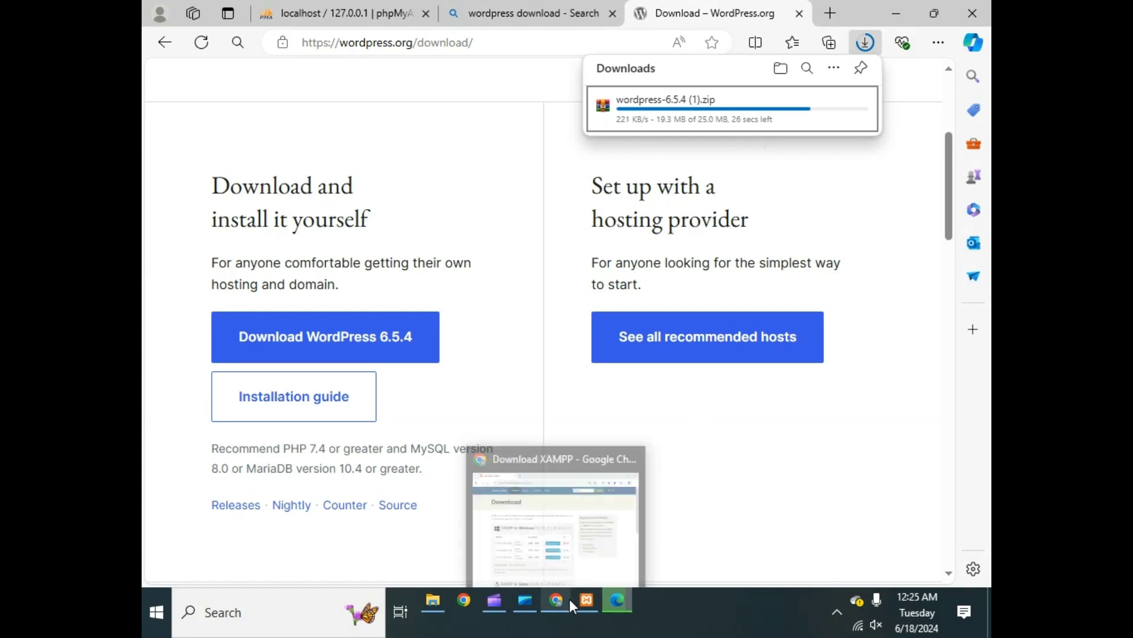
click(446, 603)
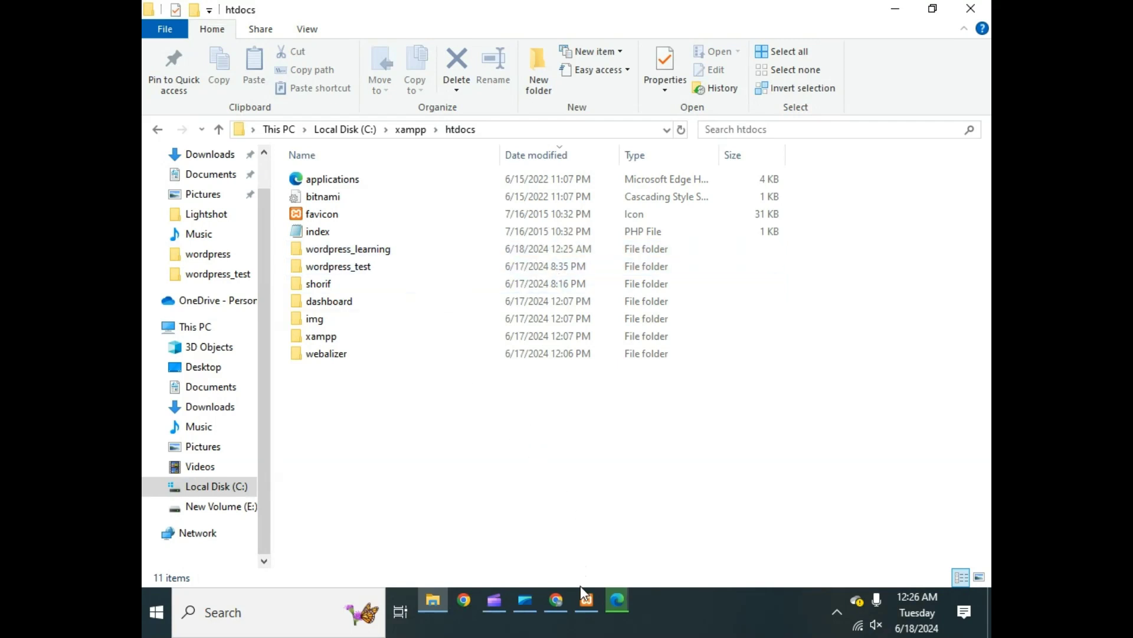
click(615, 599)
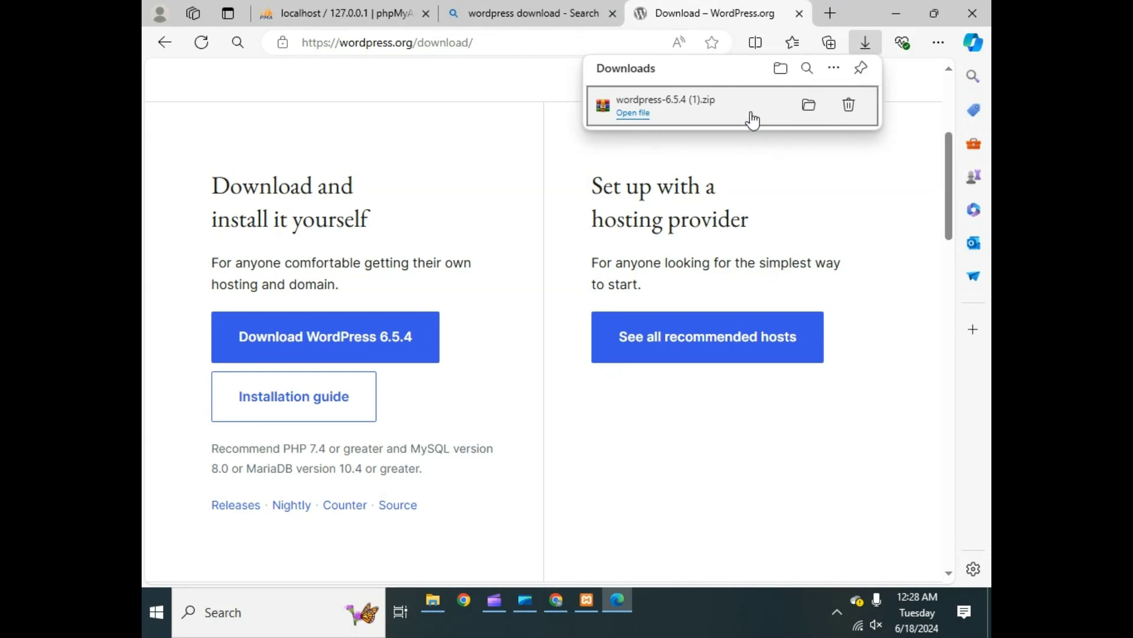
- Extract the WordPress 6.5.4 zip in Downloads, overwriting the older files
click(810, 107)
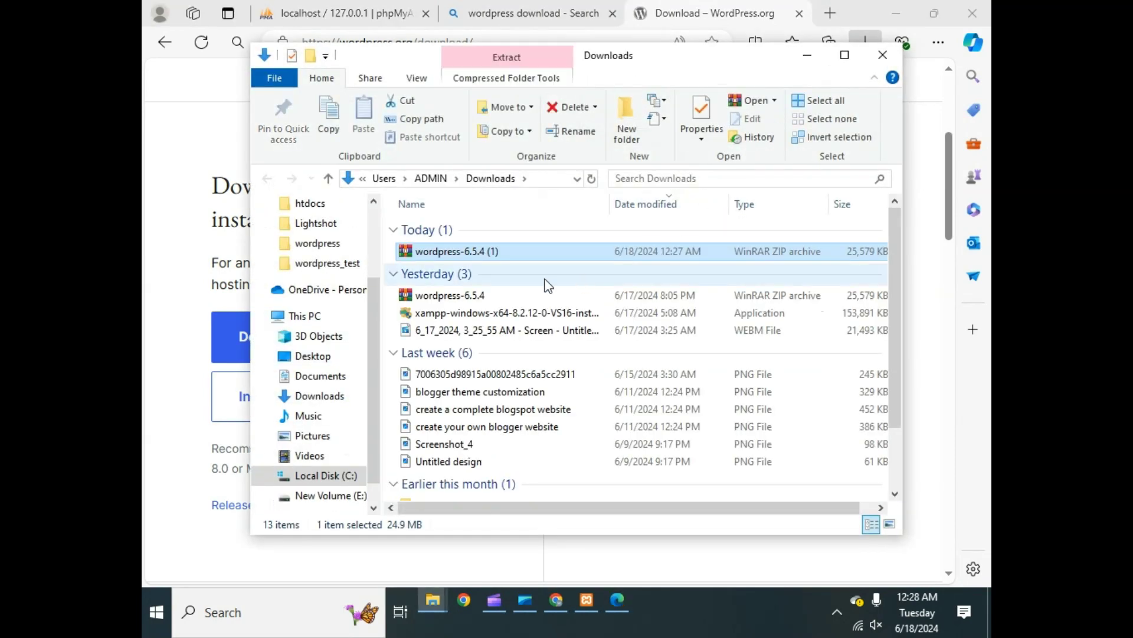
right_click(524, 254)
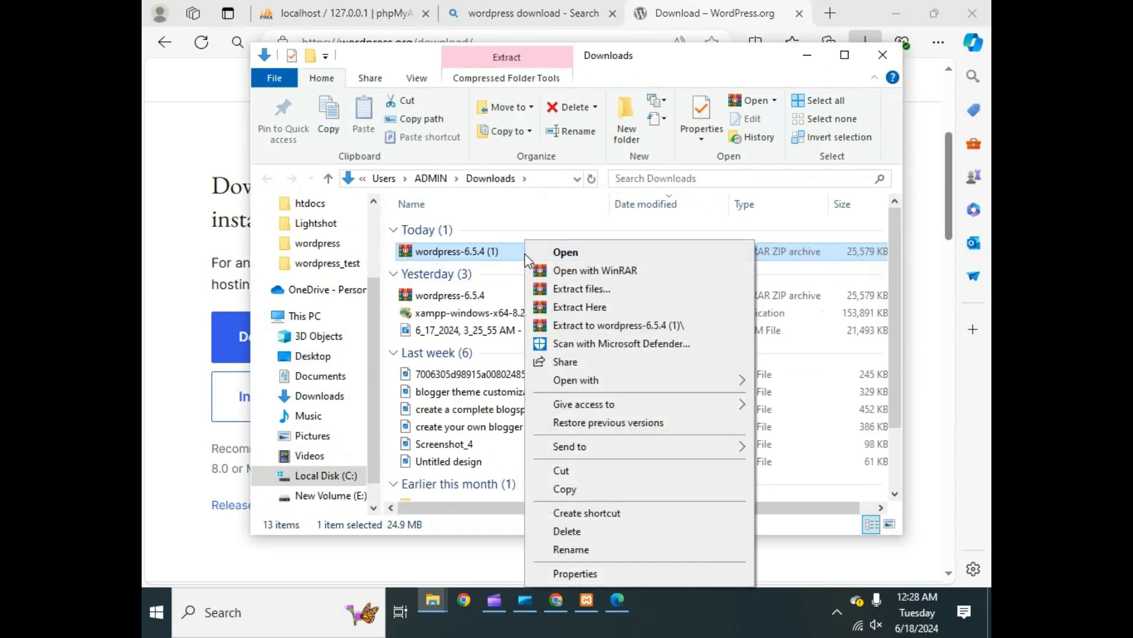
click(571, 306)
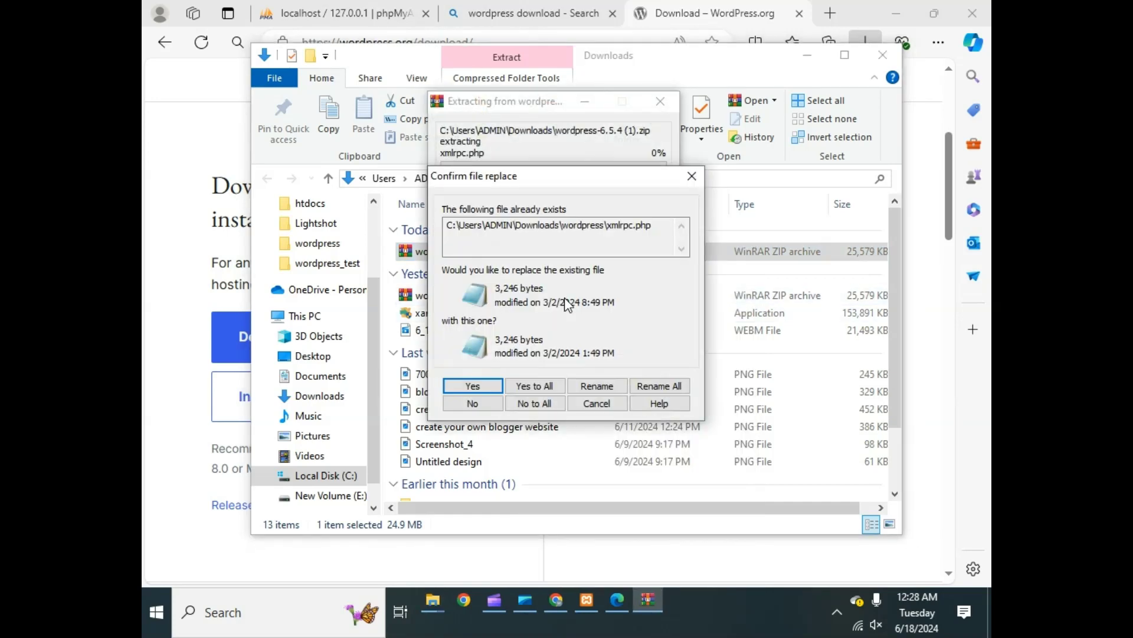
click(534, 387)
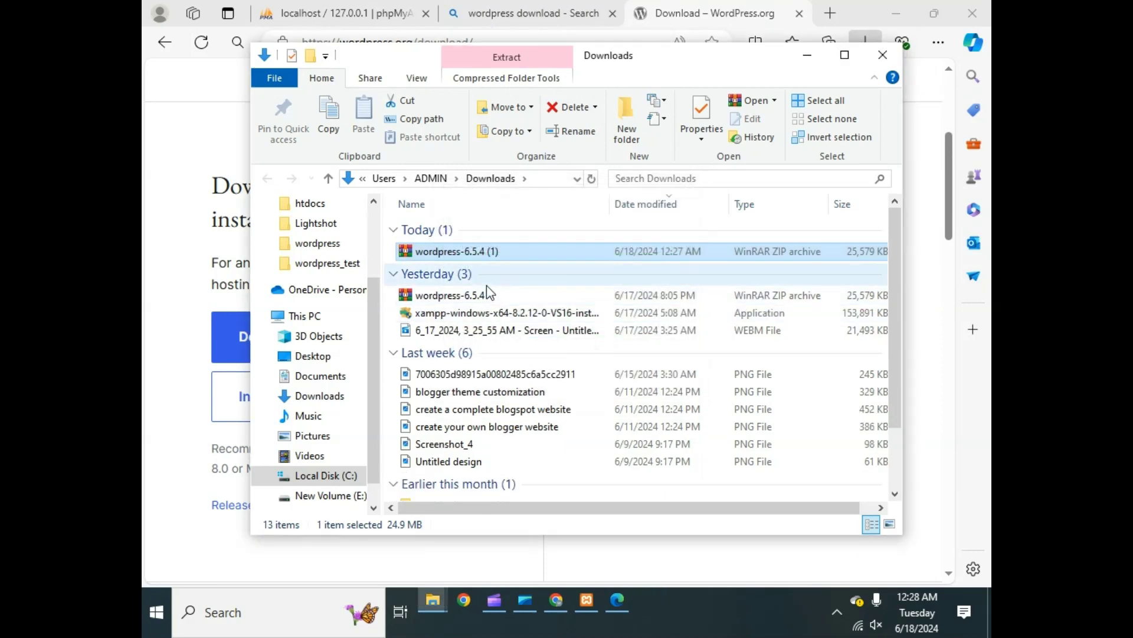
- Open the extracted wordpress folder and look over its 19 items
scroll(506, 287, down, 2)
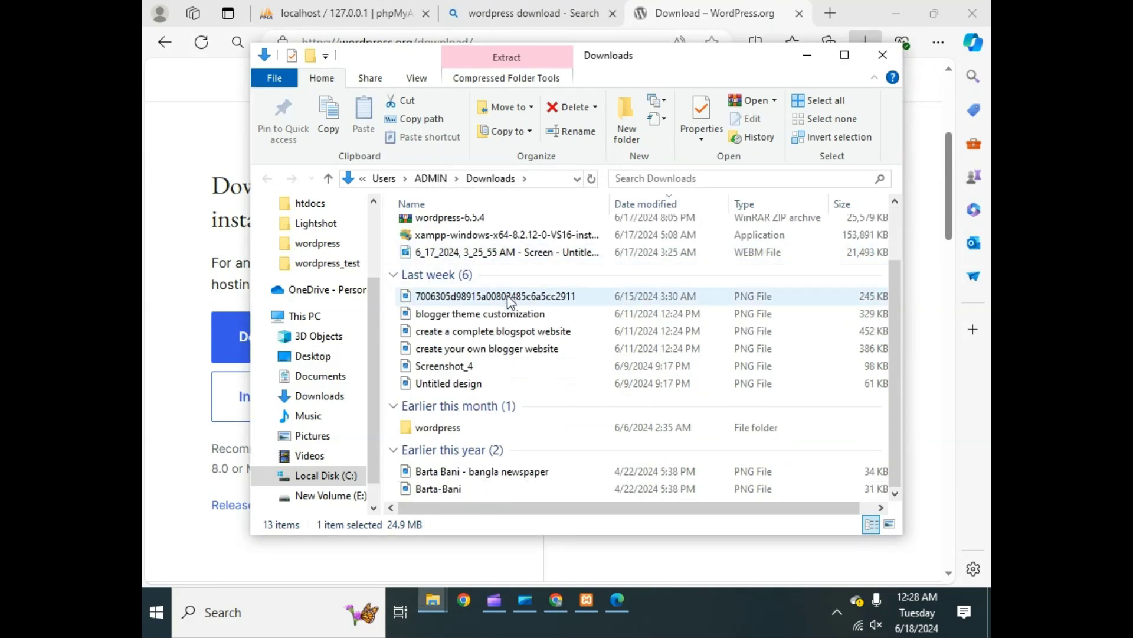
double_click(451, 430)
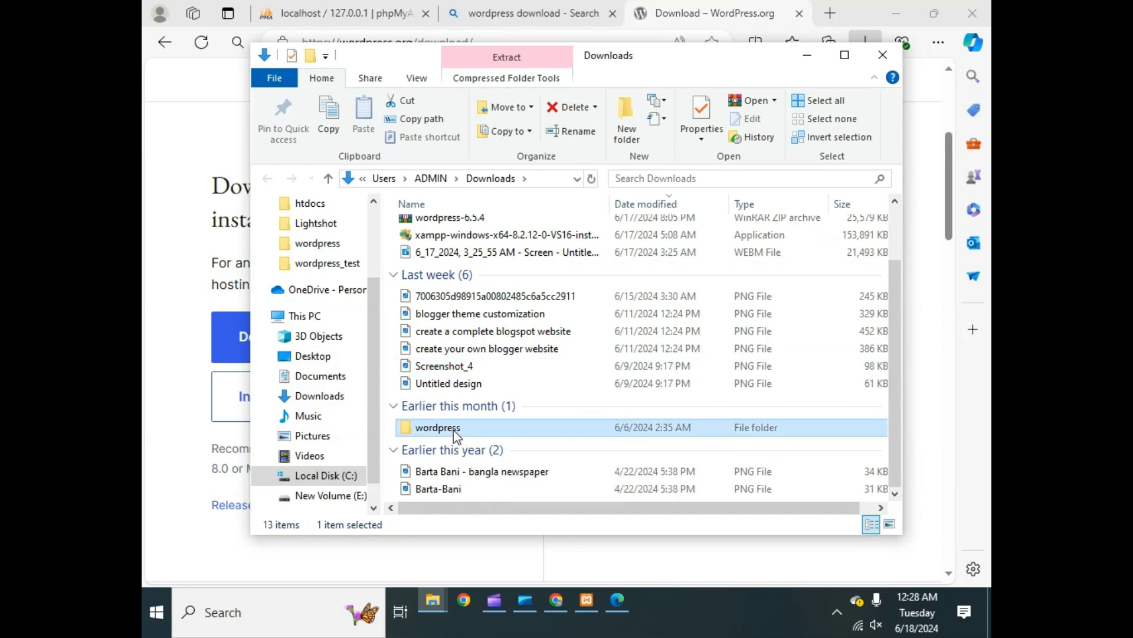
scroll(500, 300, down, 1)
scroll(501, 299, up, 1)
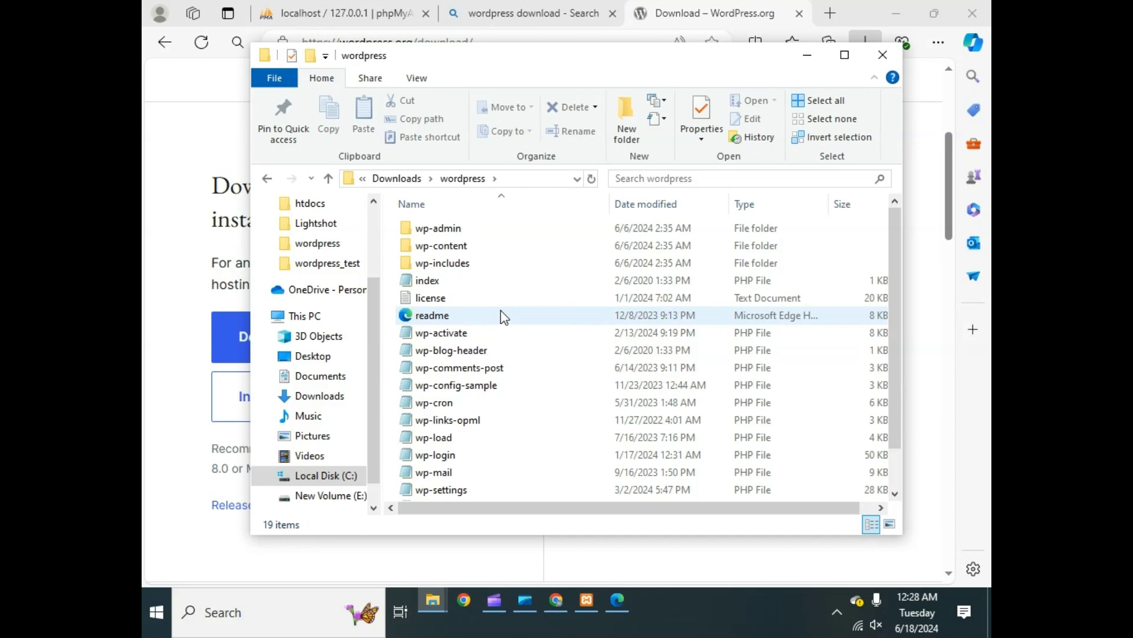
- Copy all 19 WordPress files and folders into htdocs\wordpress_learning, then return to the browser
key(ctrl+a)
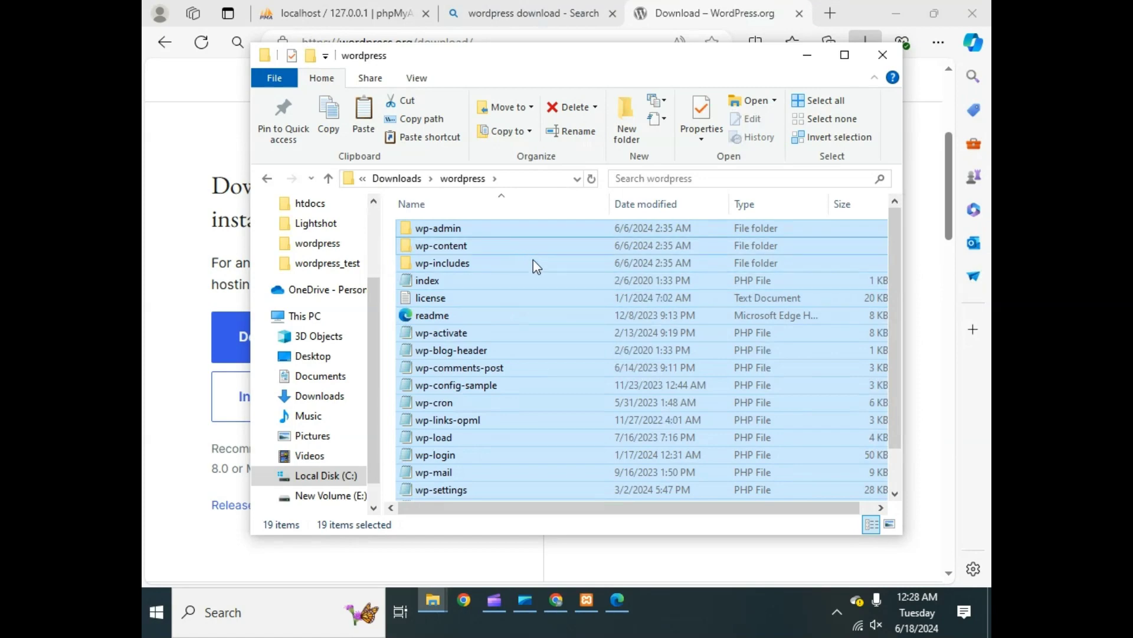
mouse_move(434, 598)
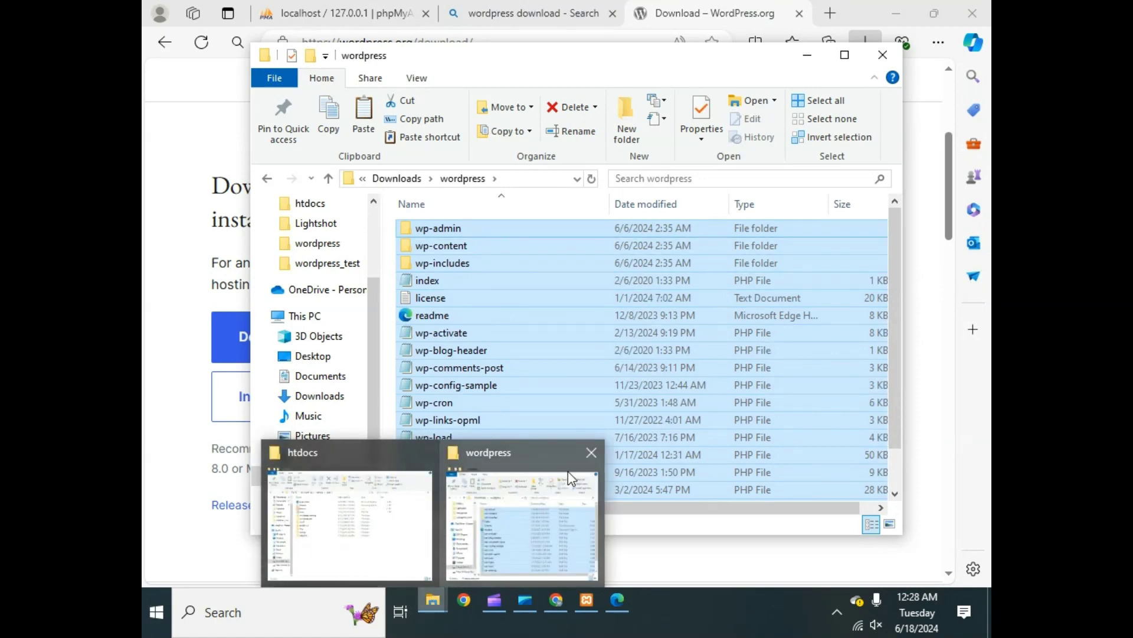
click(585, 461)
click(431, 533)
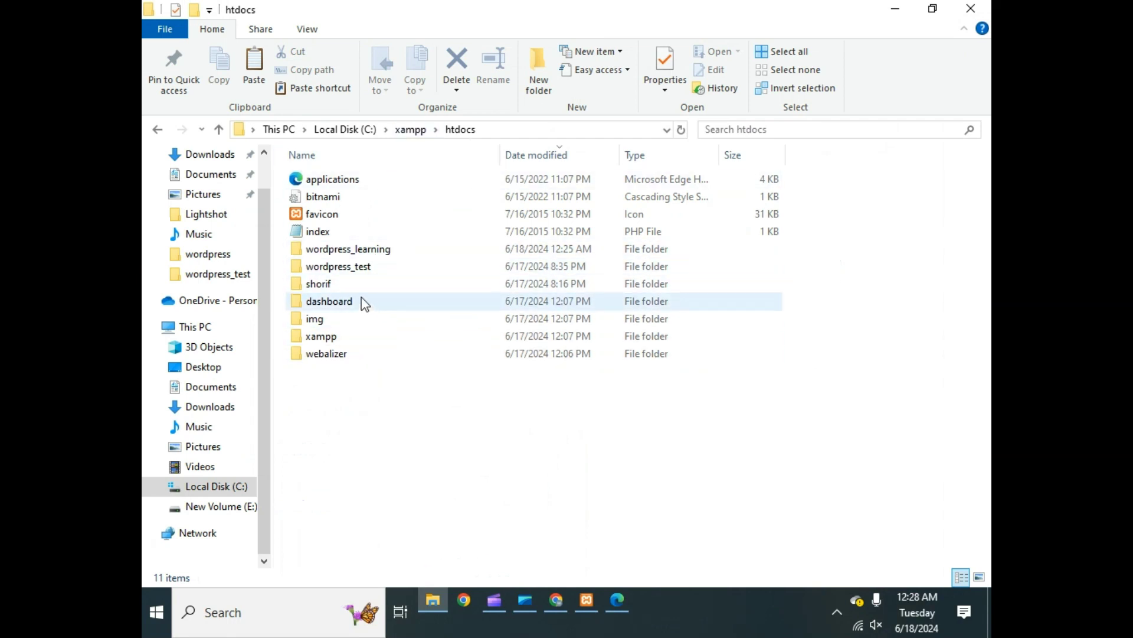
double_click(378, 248)
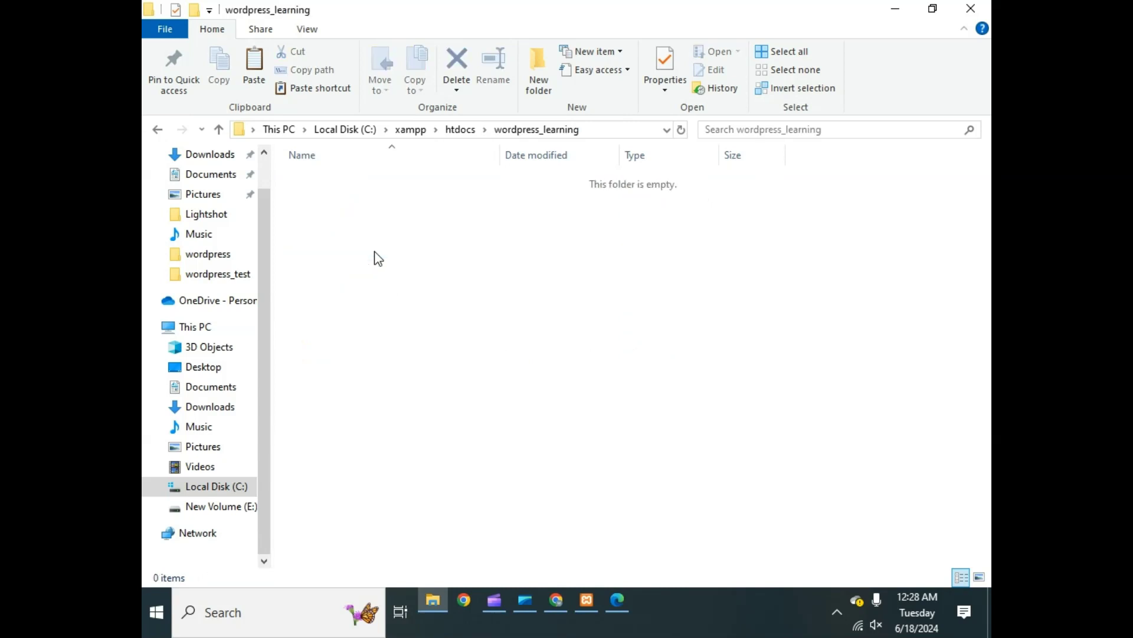
key(ctrl+v)
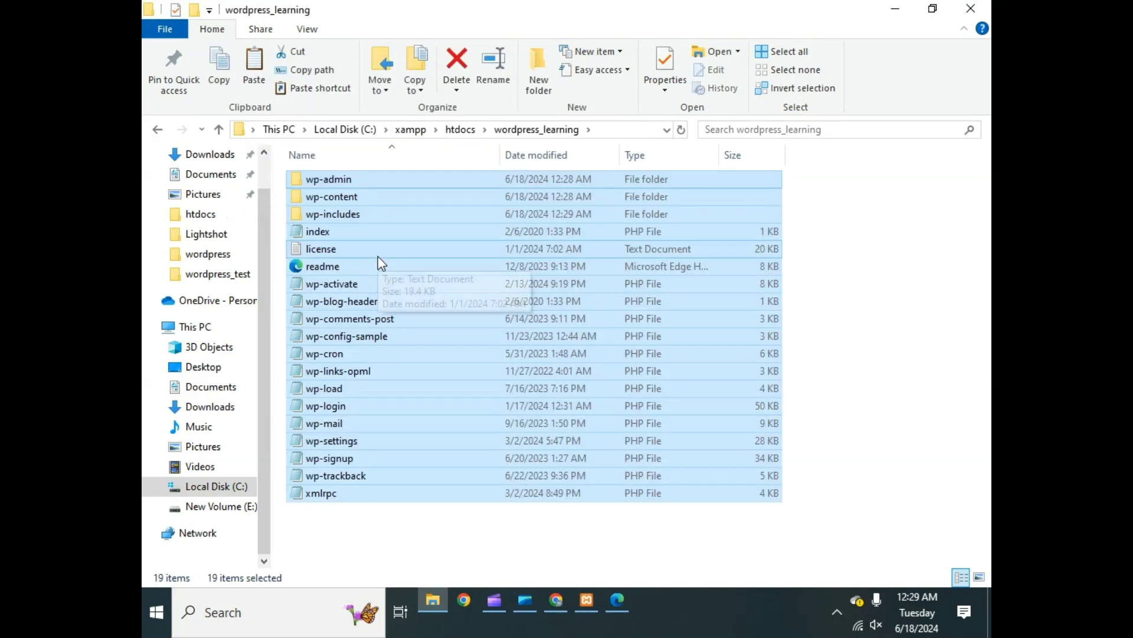
click(448, 534)
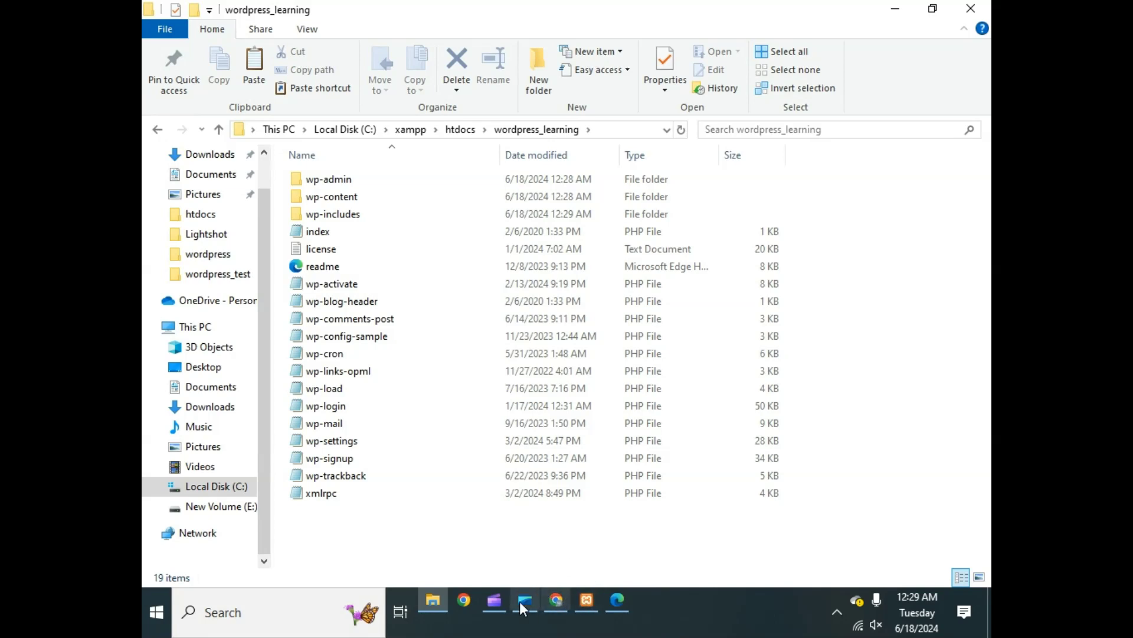
click(608, 598)
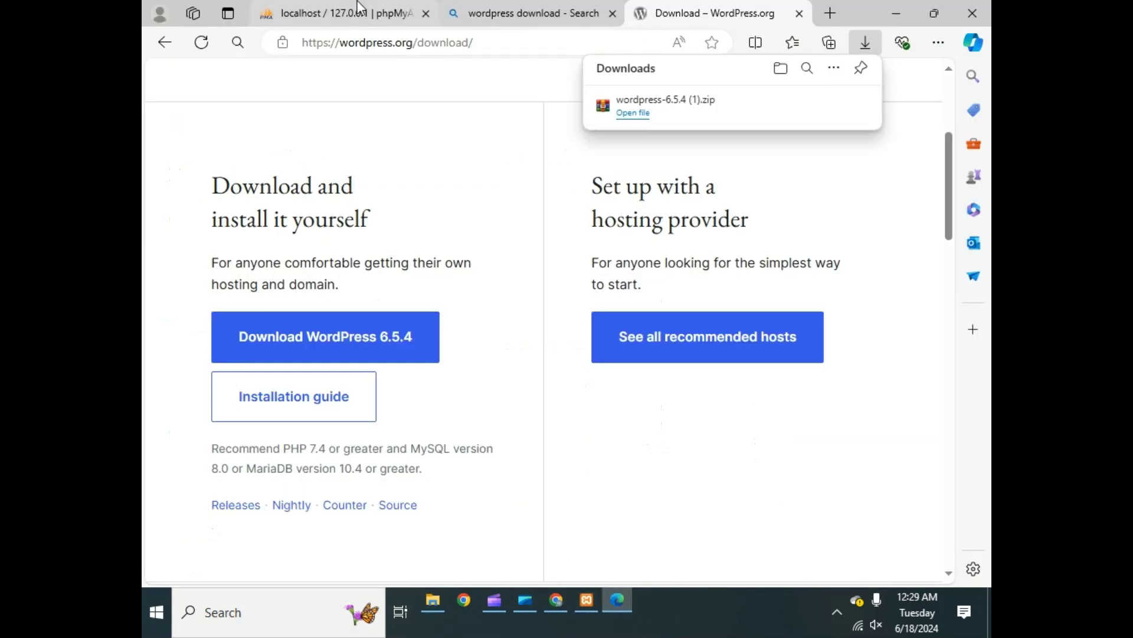
- Look over the database user's privileges in phpMyAdmin, then return to the wordpress_learning folder
click(342, 13)
scroll(383, 200, down, 2)
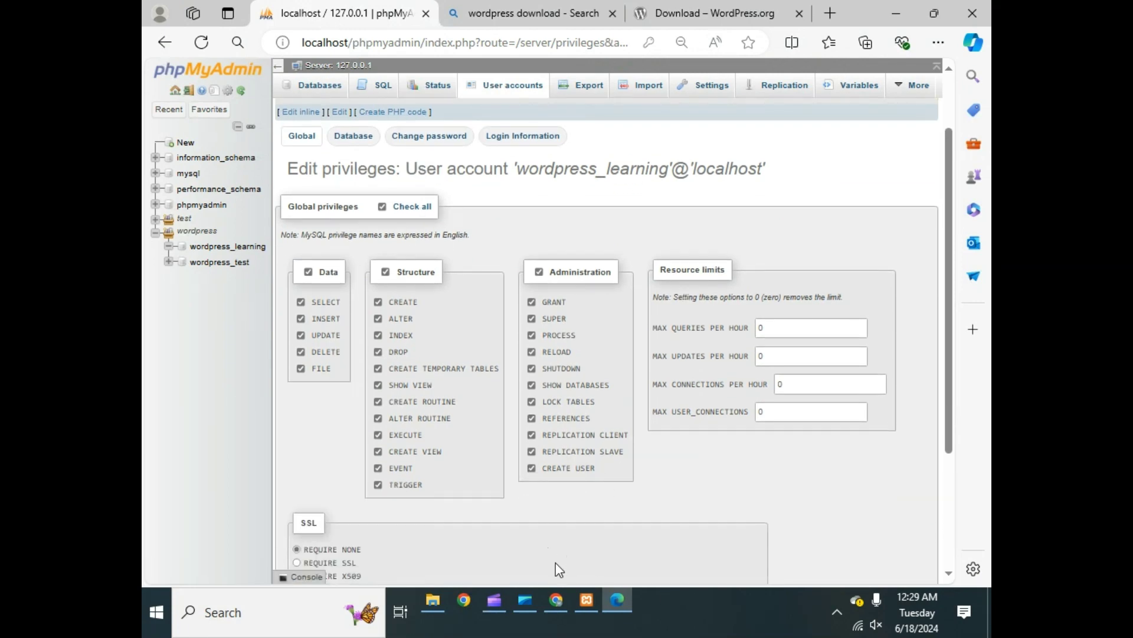
click(442, 596)
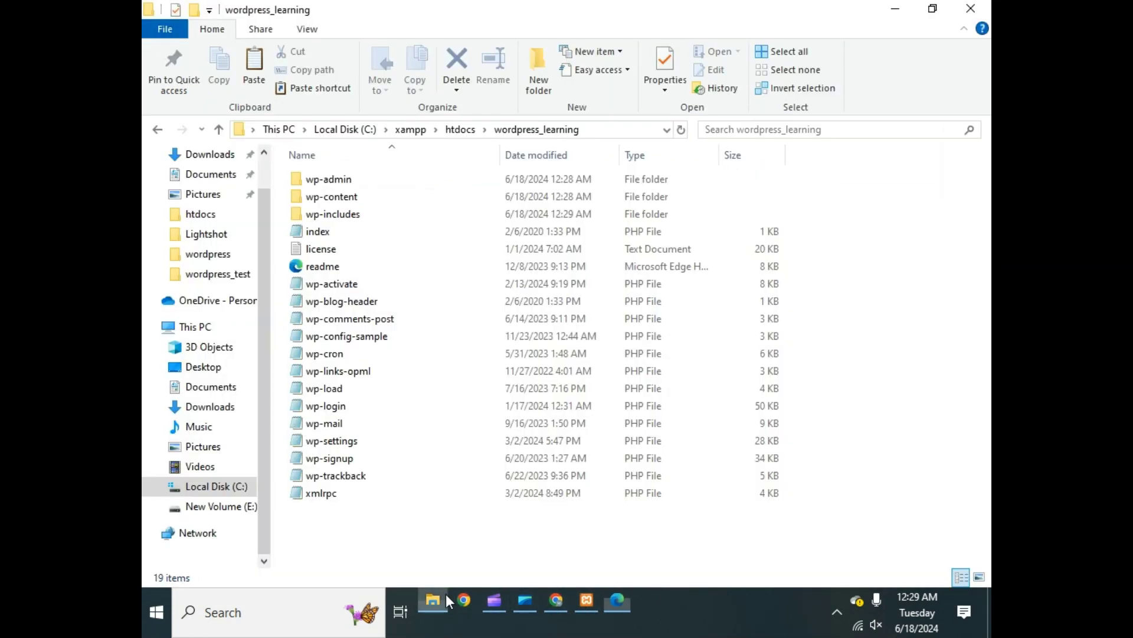
- Open wp-config-sample in Notepad and scroll to the database settings
double_click(366, 338)
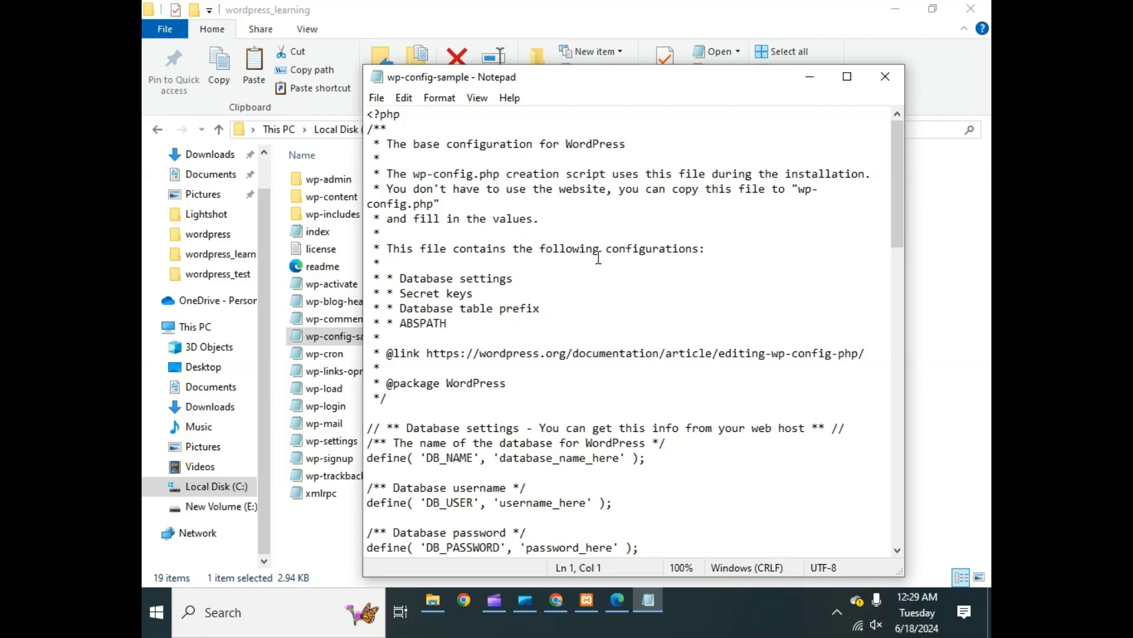
scroll(516, 292, down, 1)
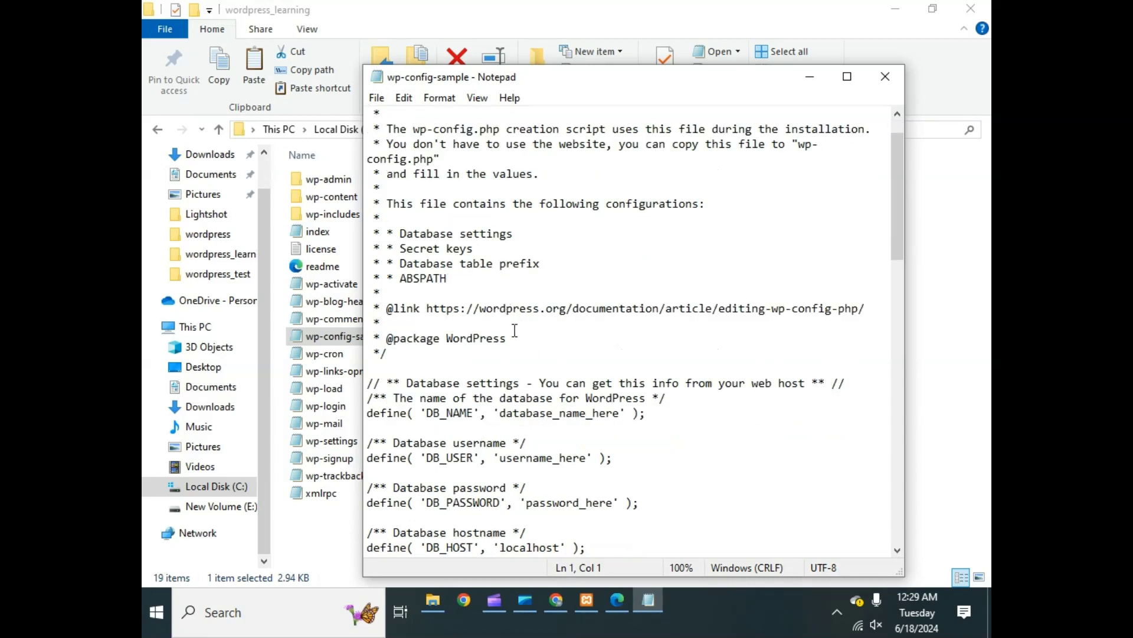
scroll(515, 329, up, 1)
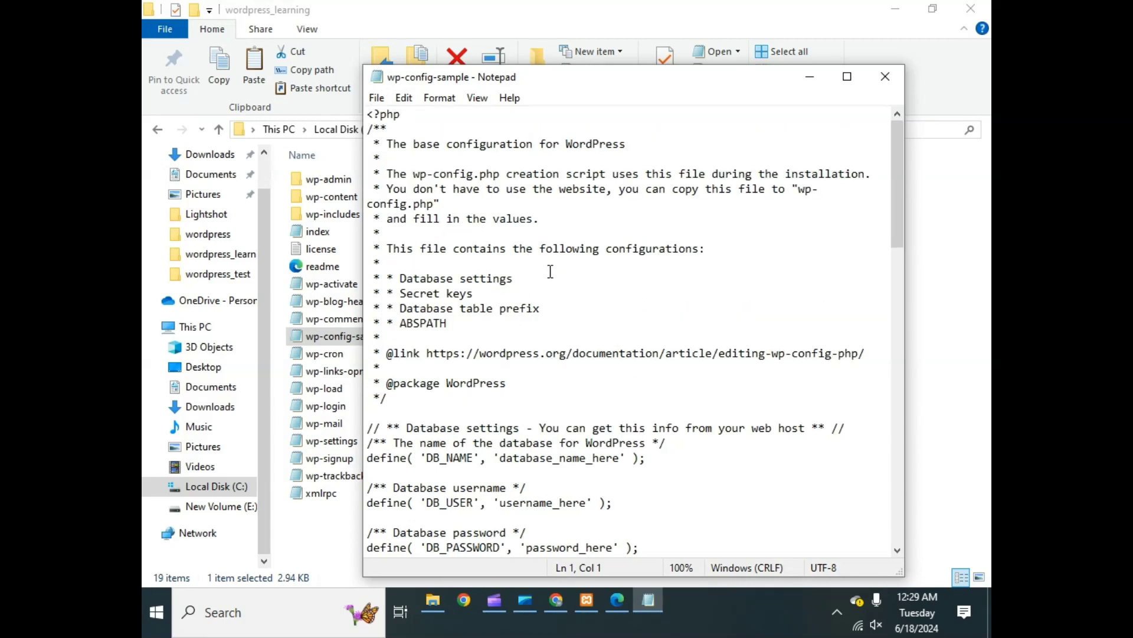
scroll(555, 272, down, 3)
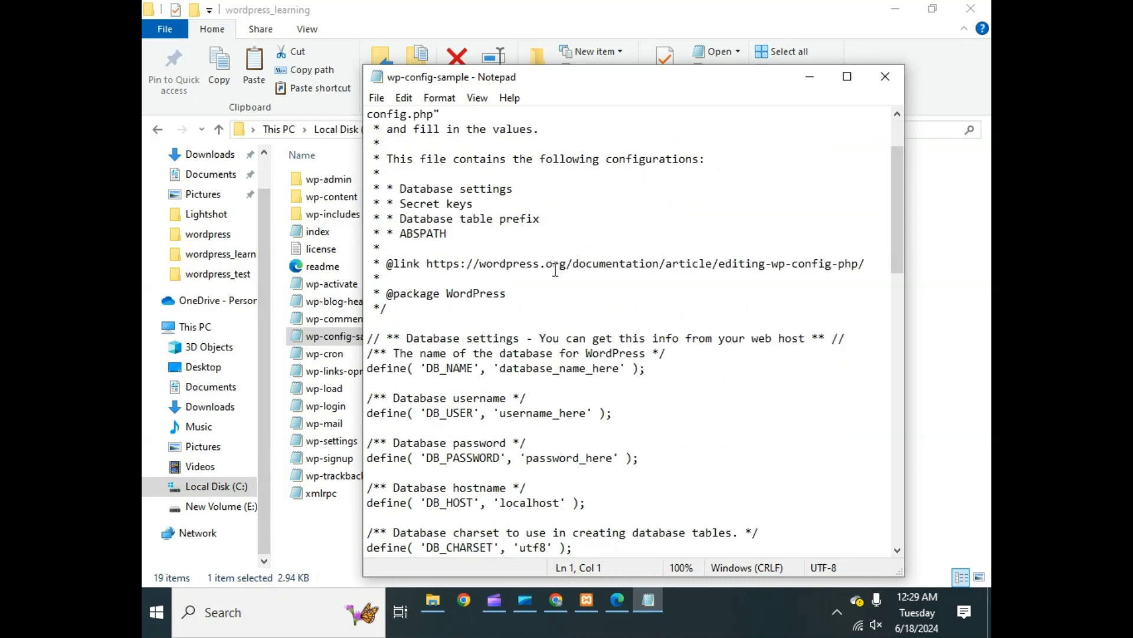
scroll(555, 270, down, 2)
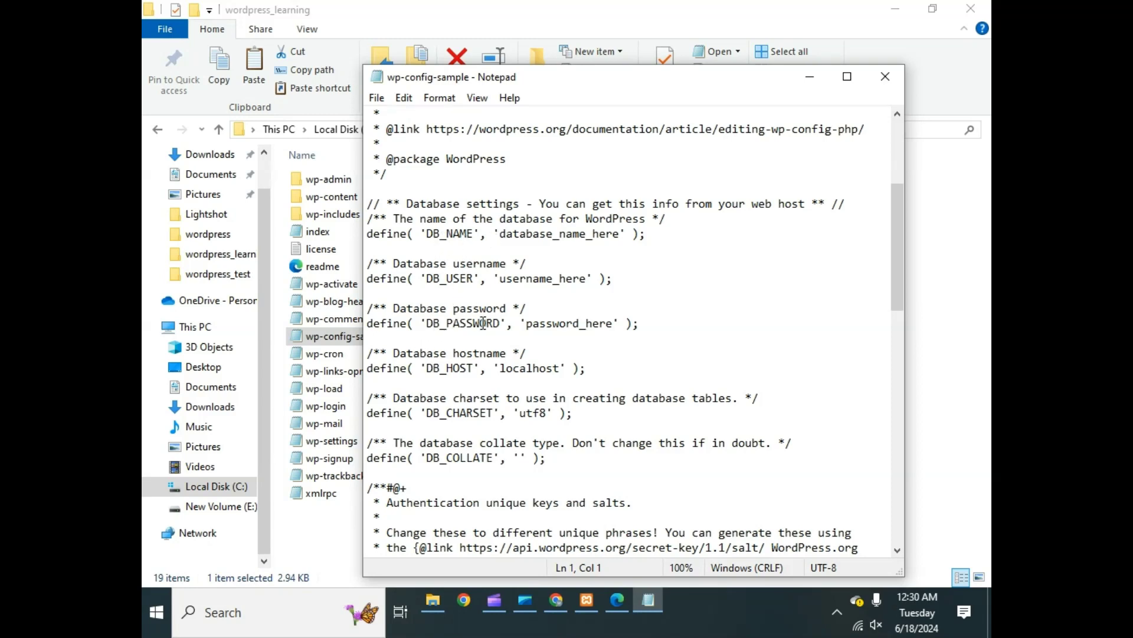
- Set DB_NAME and DB_USER to wordpress_learning
drag(503, 234, 617, 231)
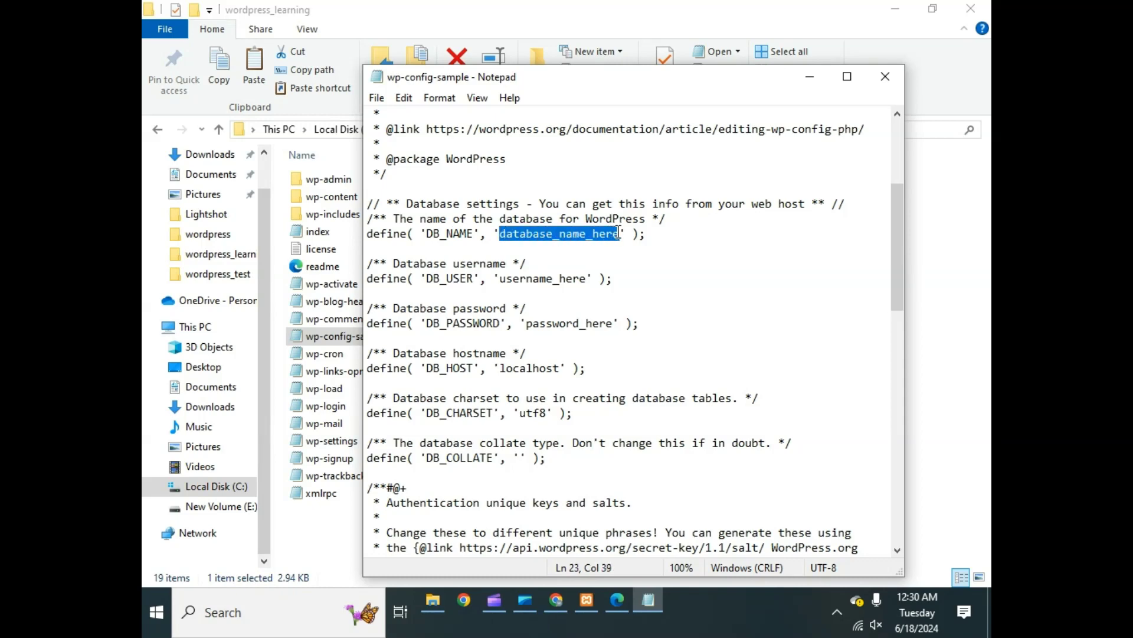
text(wor)
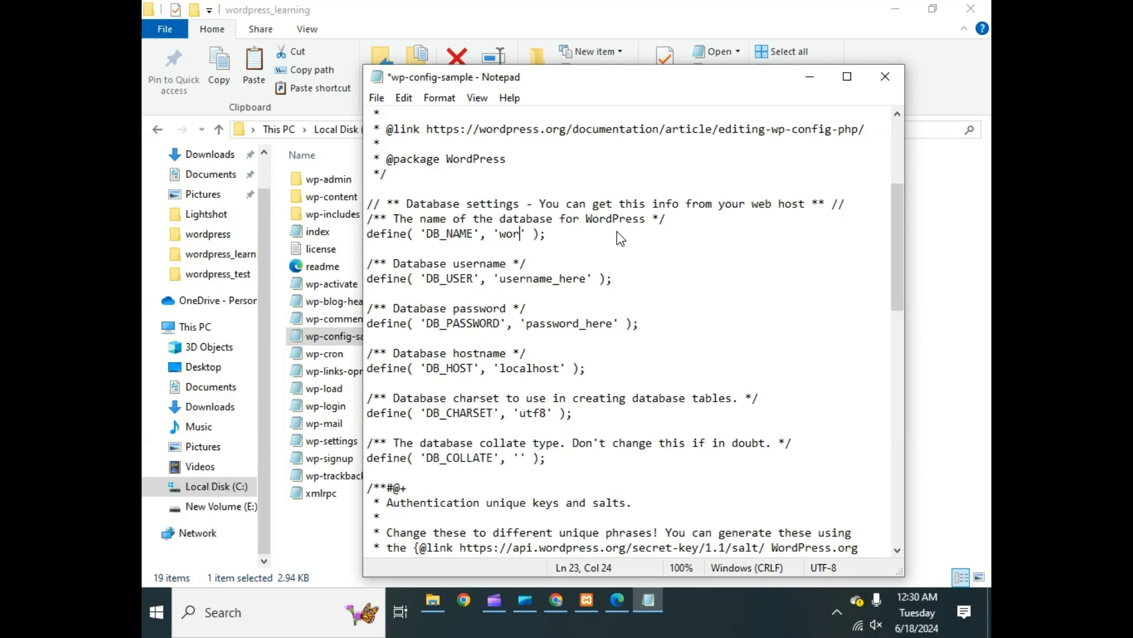
text(dpress_learning)
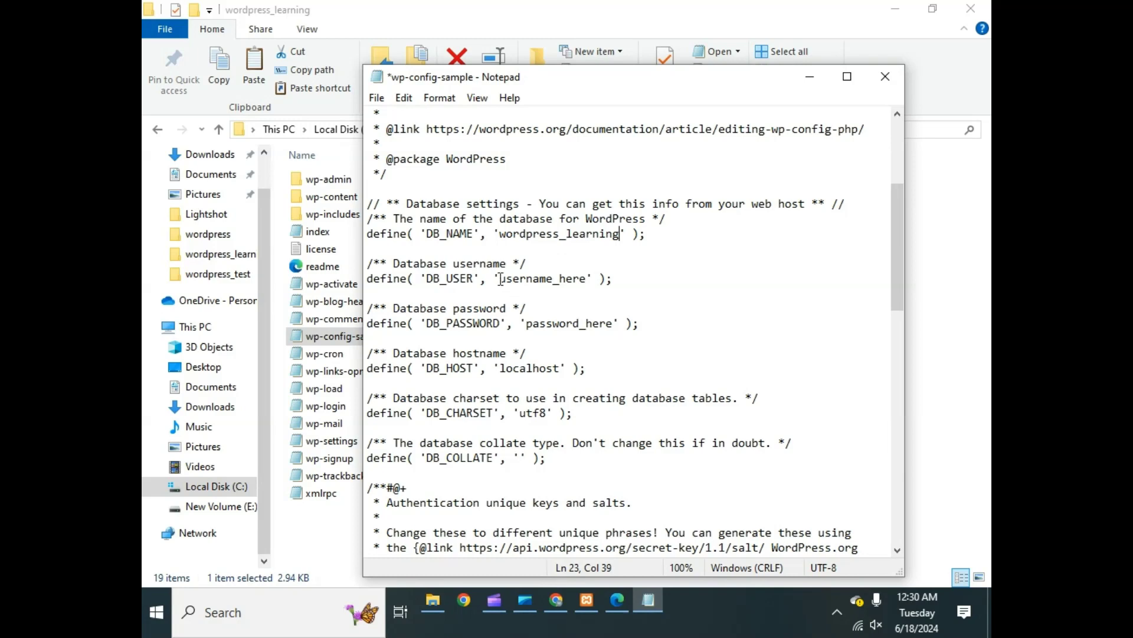
drag(501, 279, 588, 280)
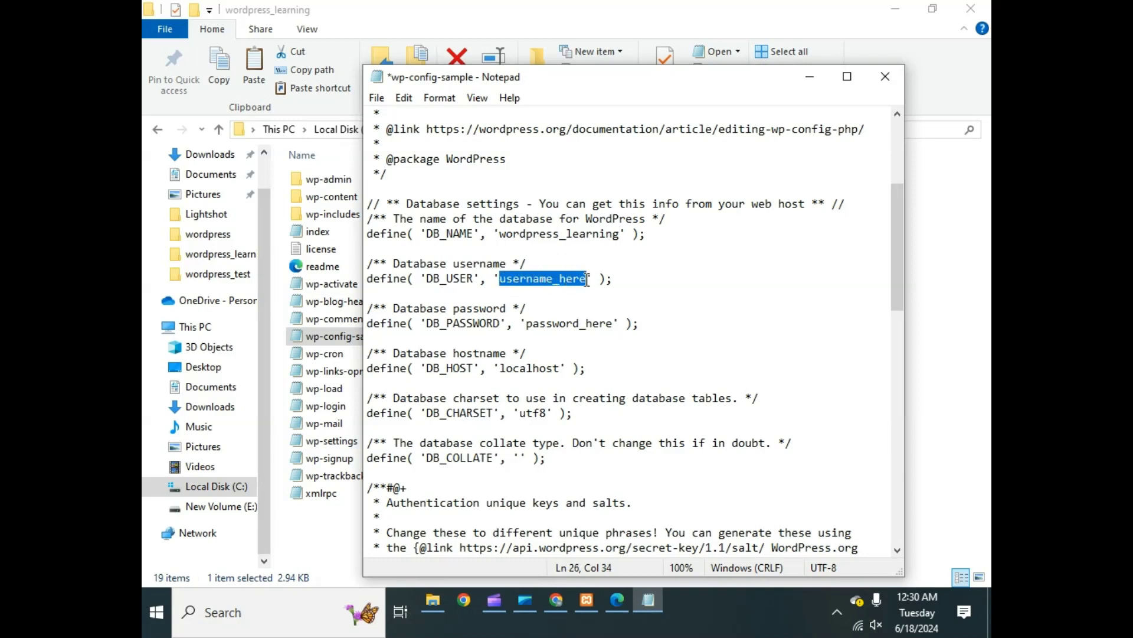
text(worder)
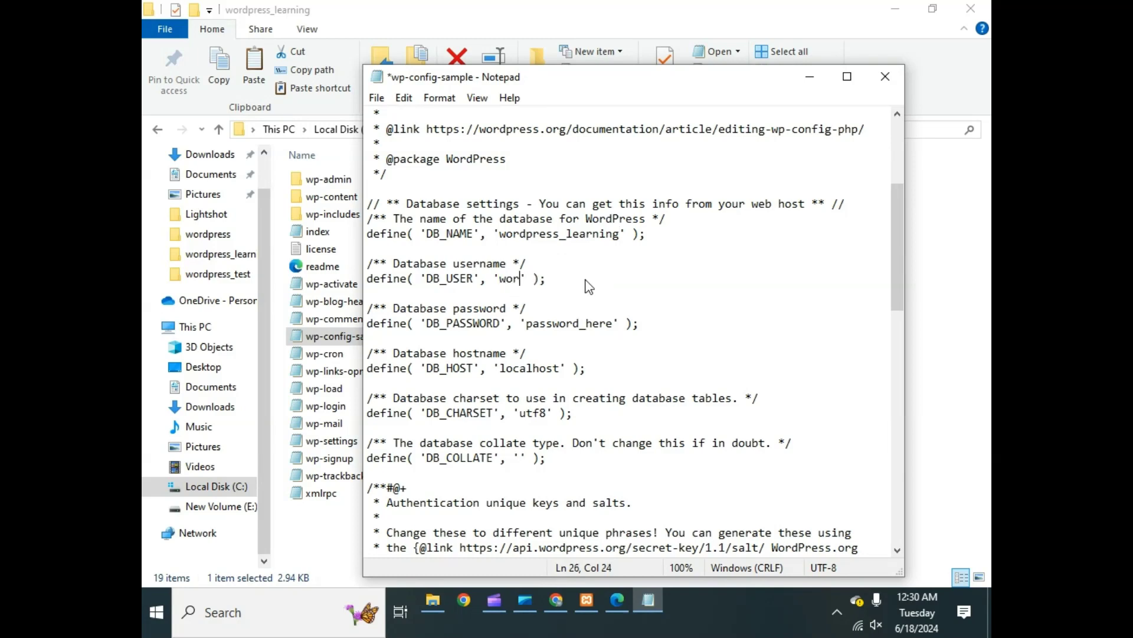
key(BackSpace)
key(BackSpace)
text(press_learning)
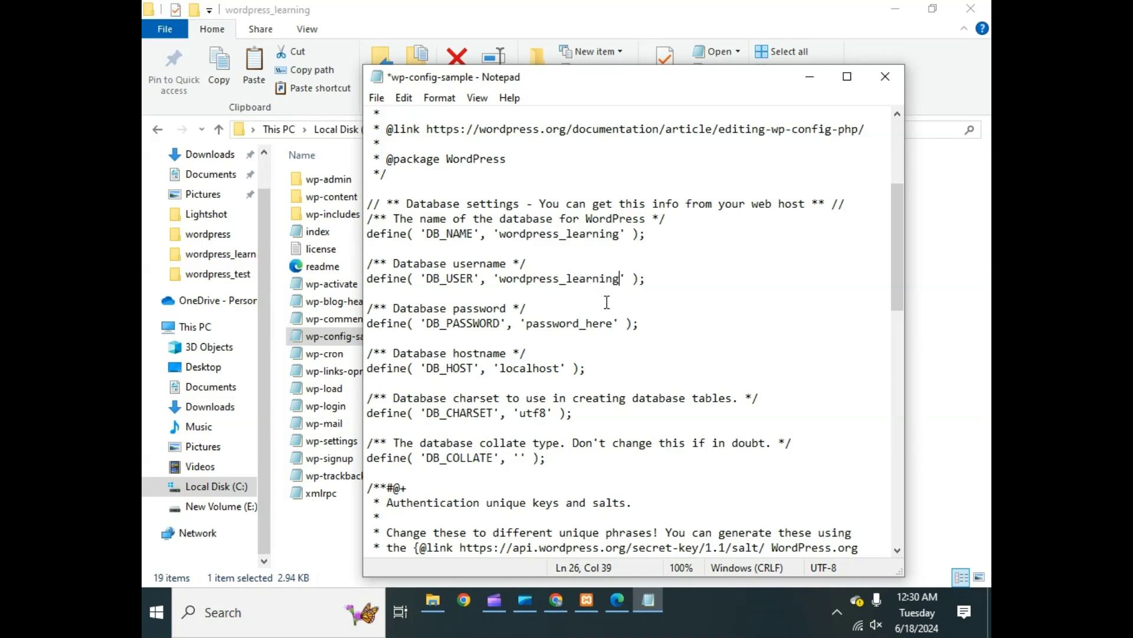
- Fill in the database password, save wp-config-sample and minimize Notepad
drag(526, 323, 614, 323)
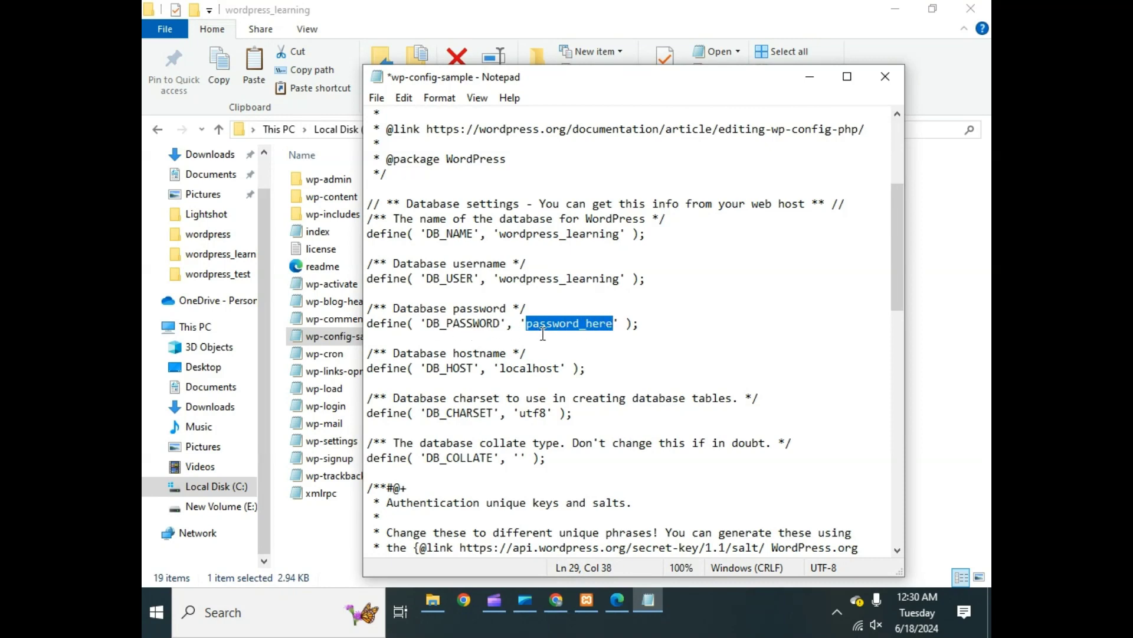
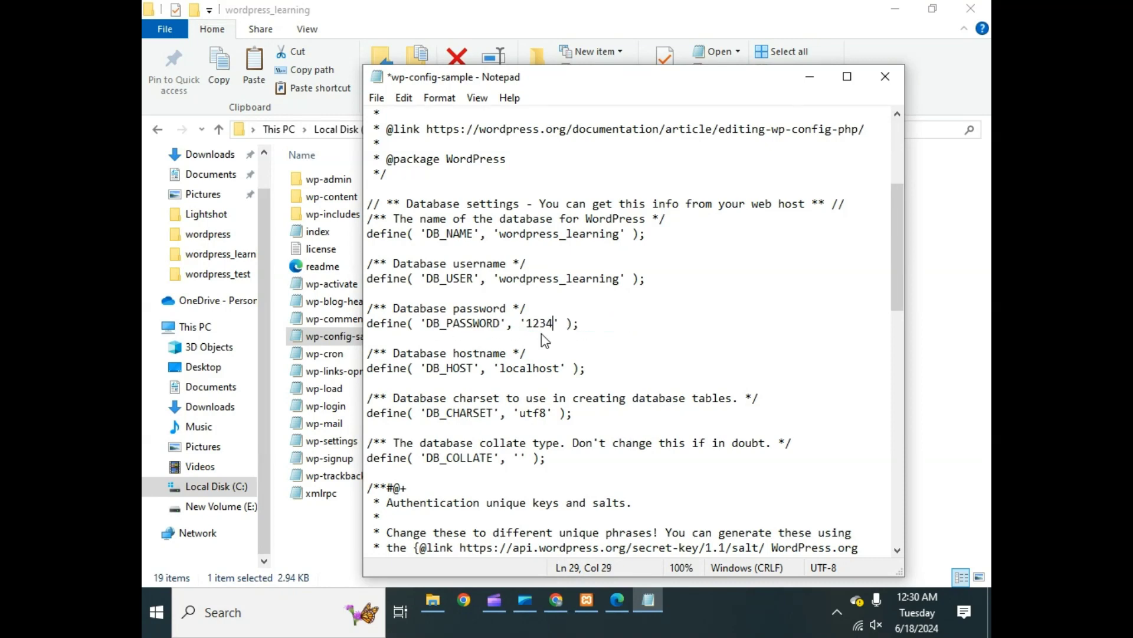
key(ctrl+s)
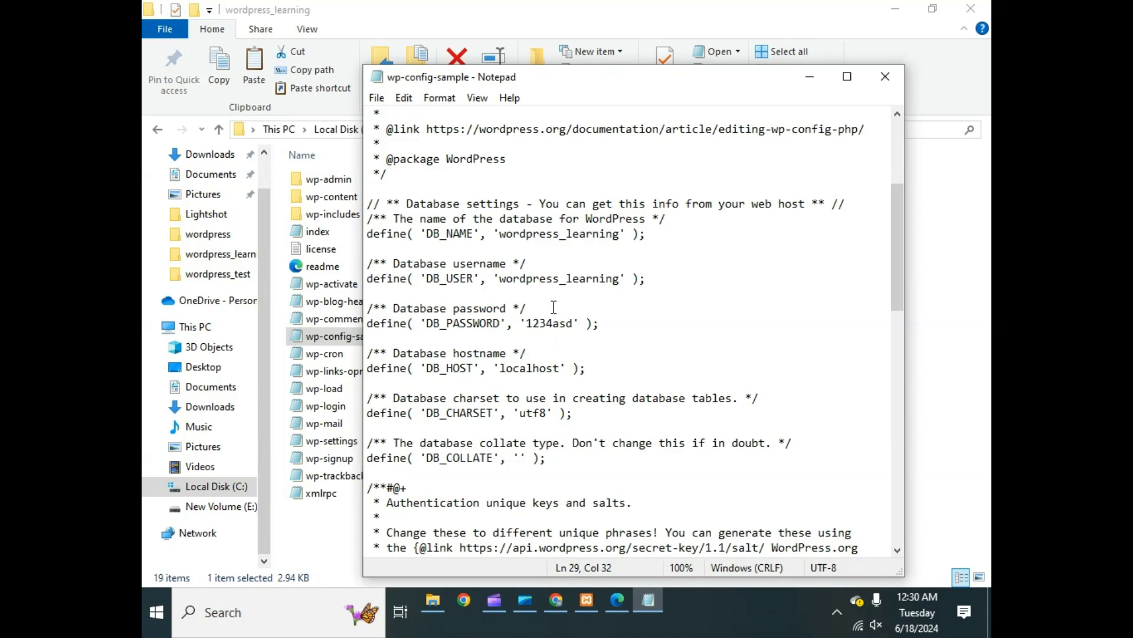
click(378, 100)
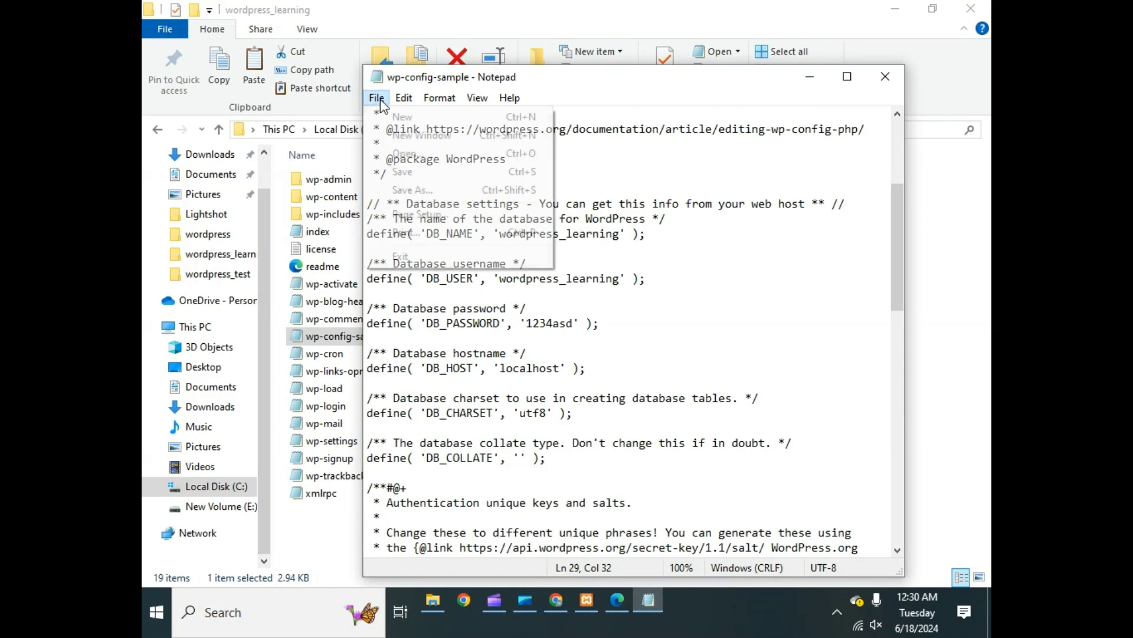
click(424, 175)
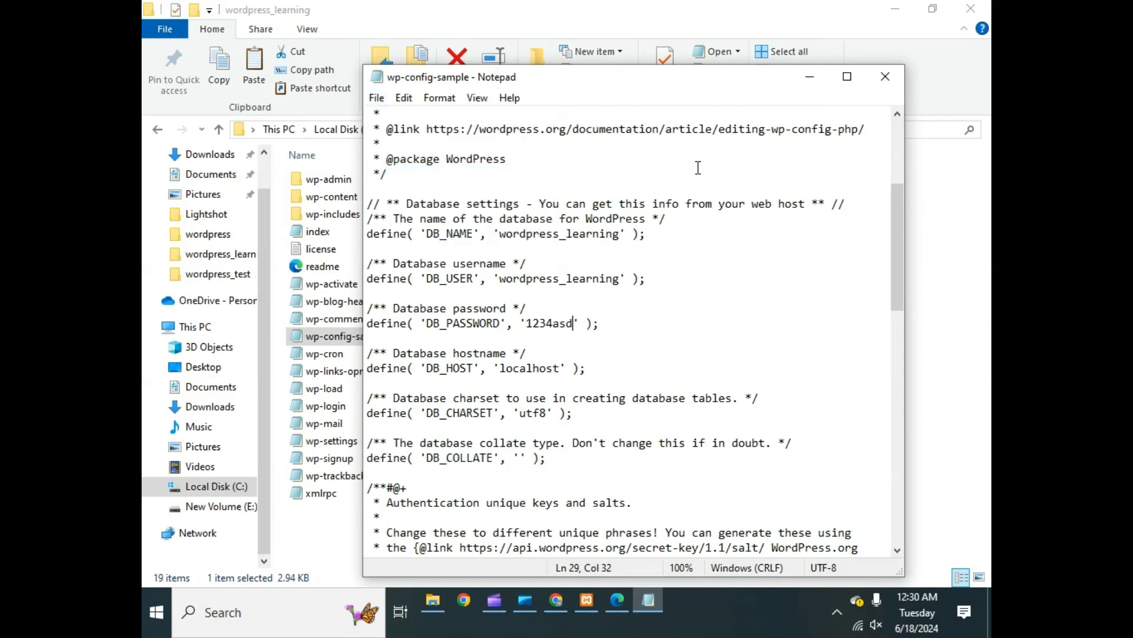
click(810, 76)
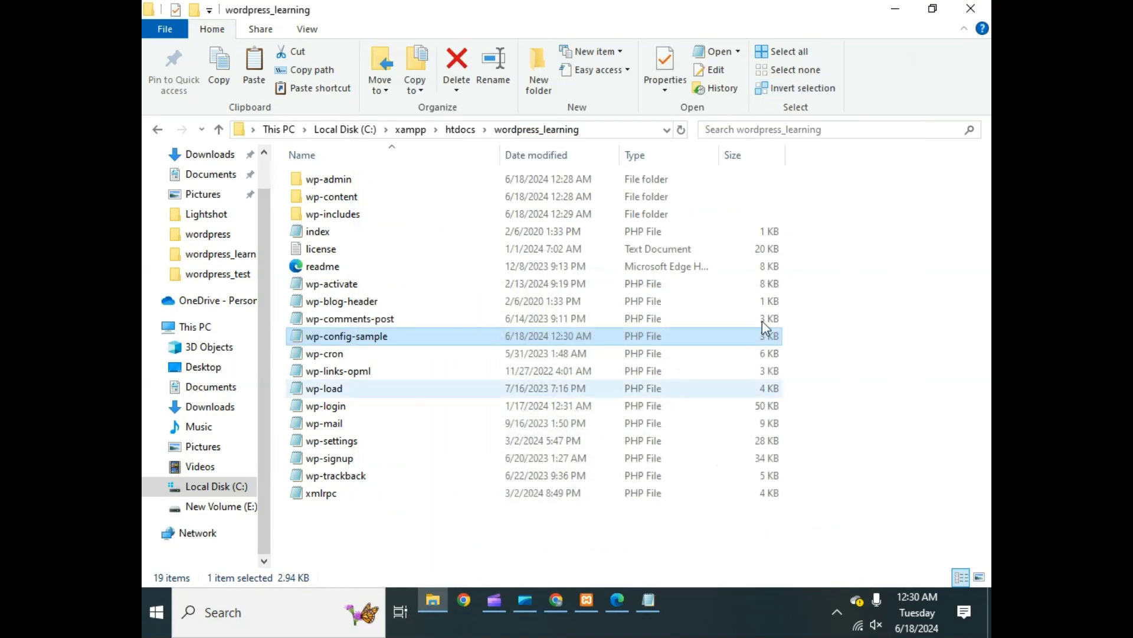
- Clear the folder selection and open a new tab in Chrome
click(384, 533)
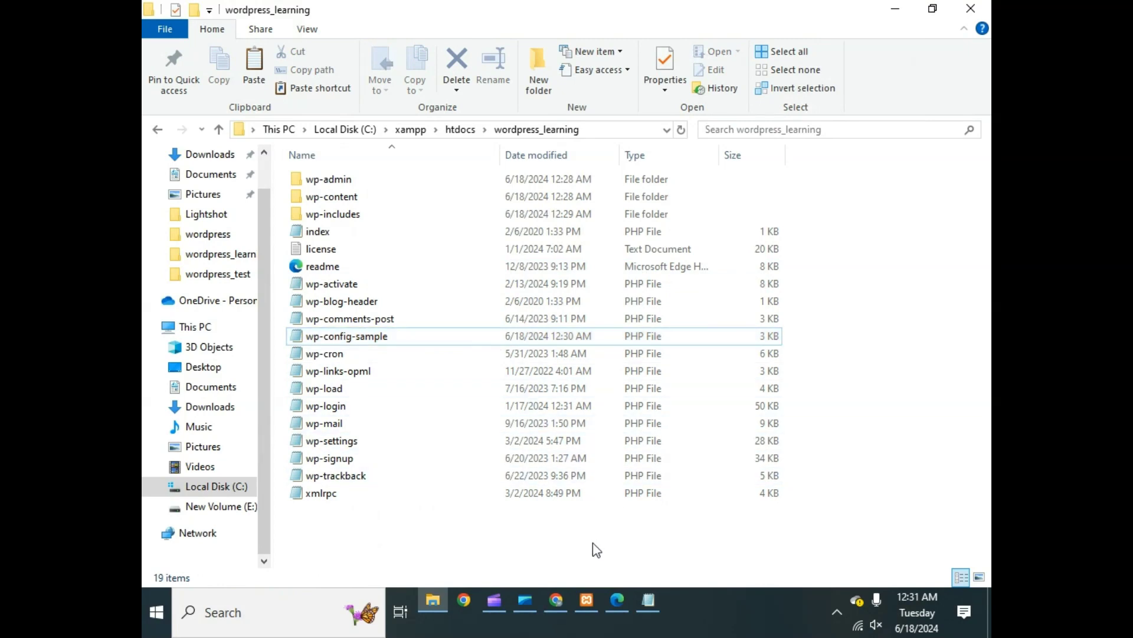
click(556, 600)
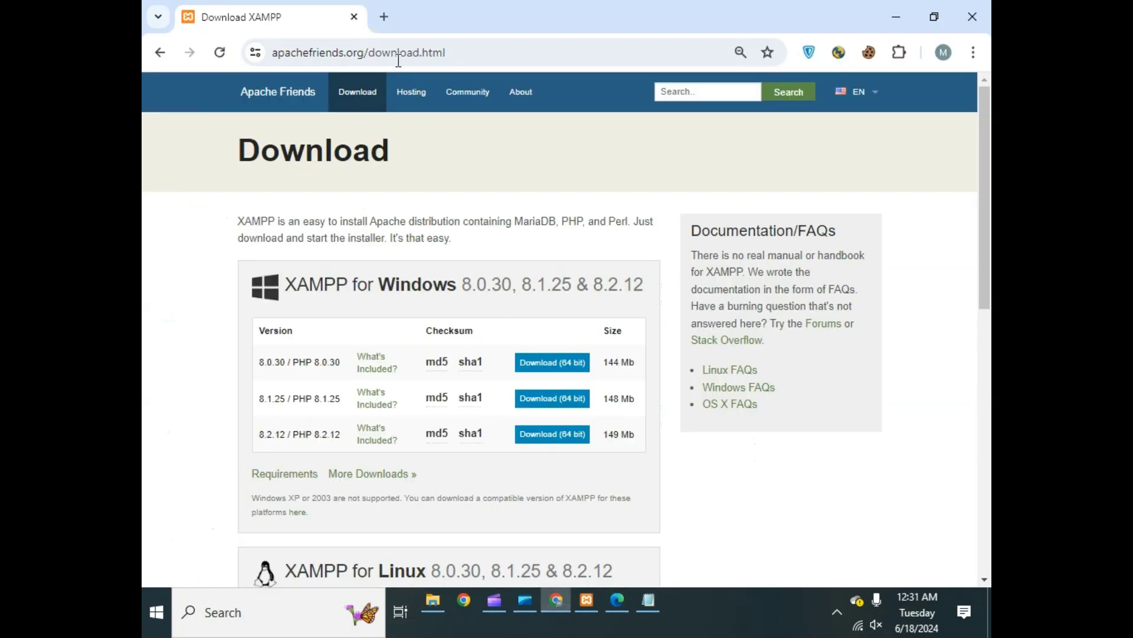
click(385, 16)
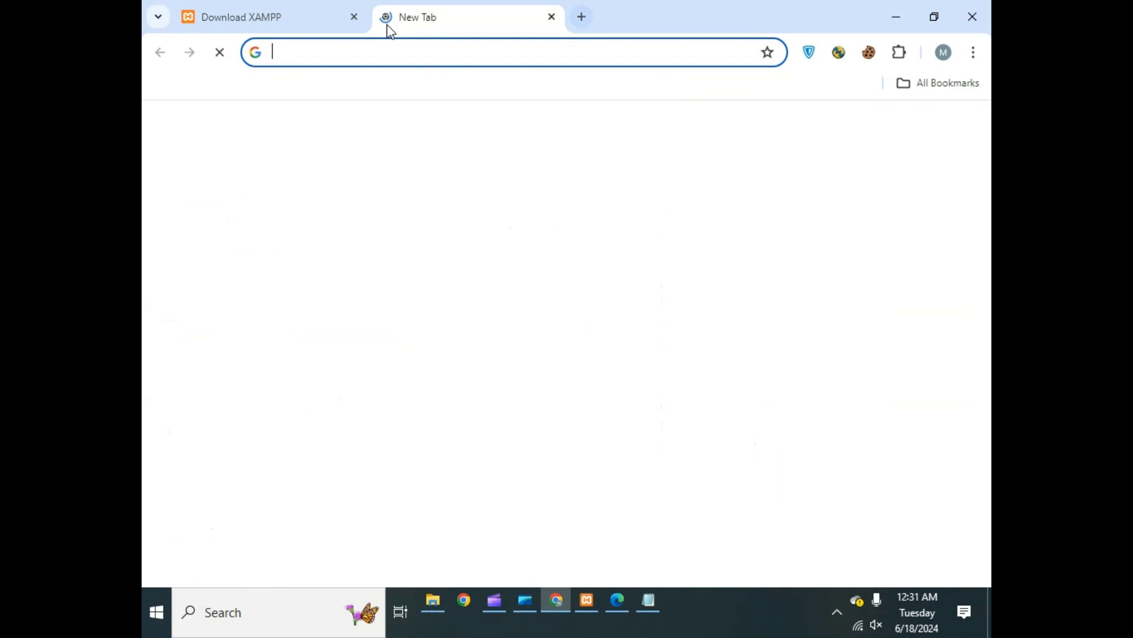
click(392, 59)
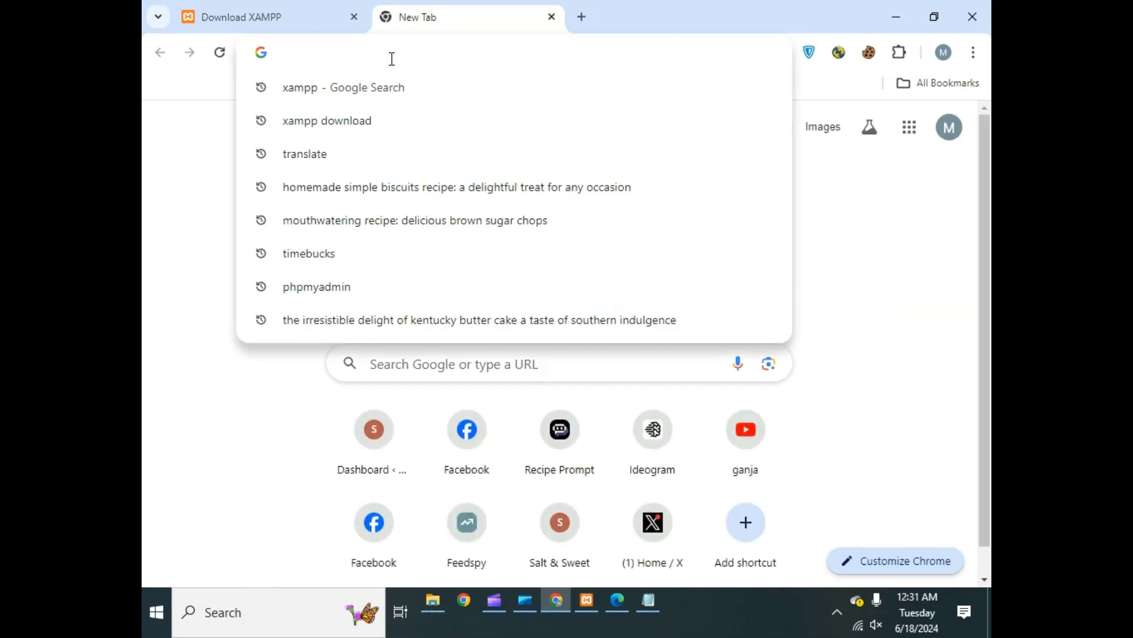
- Type localhost/ into the new tab's address bar
text(lo)
key(BackSpace)
key(BackSpace)
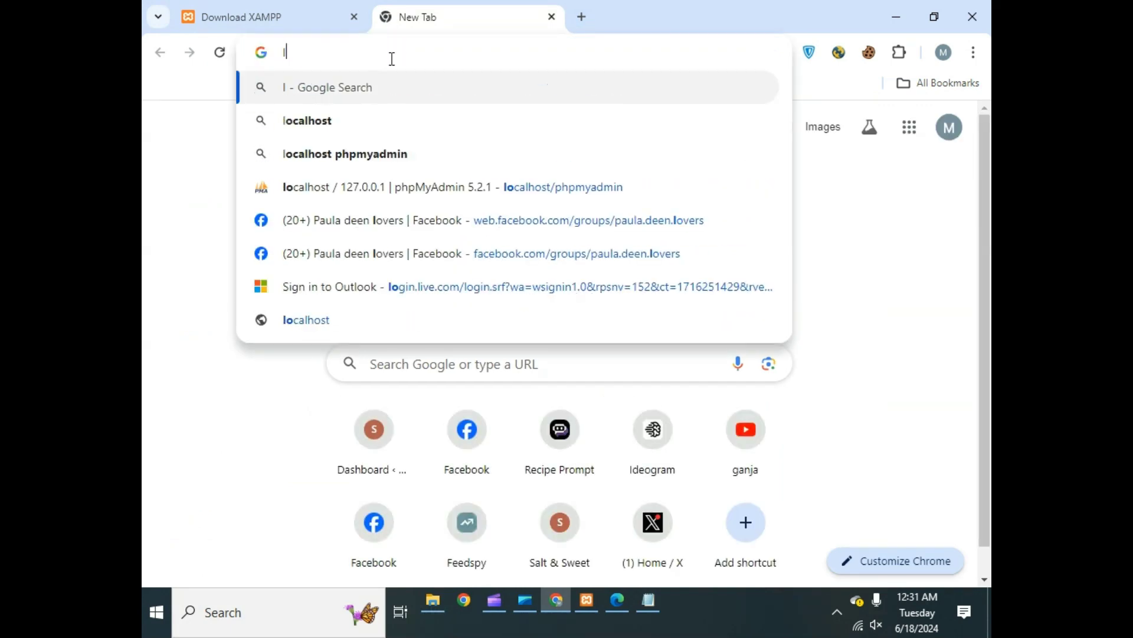
key(BackSpace)
text(localhost/phpmyadmin)
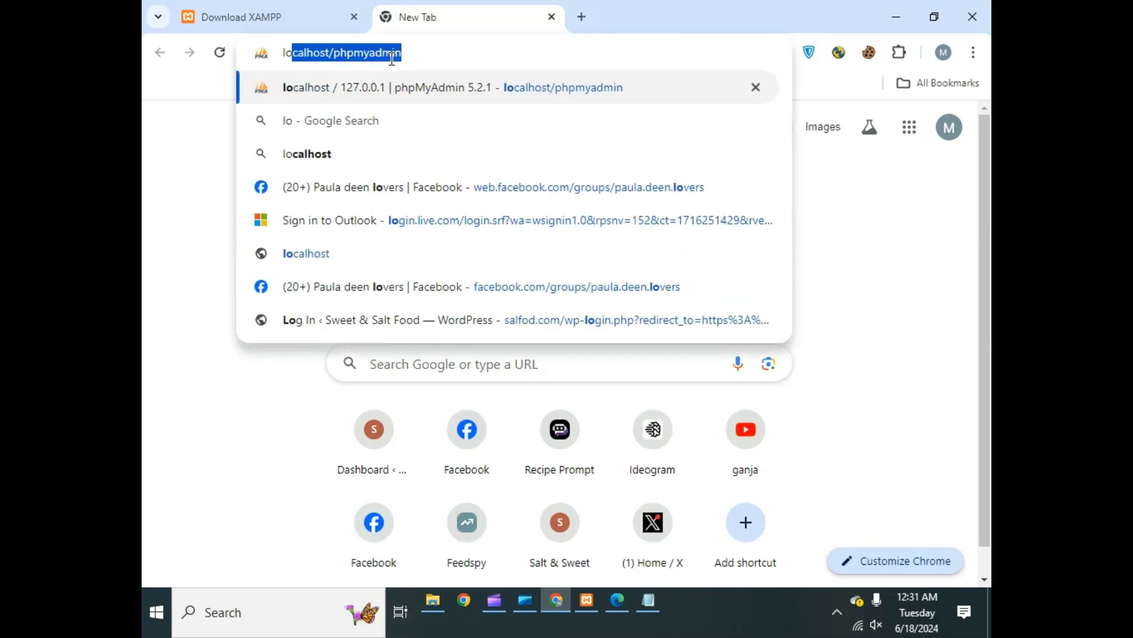
key(Right)
key(BackSpace)
key(BackSpace)
key(BackSpace)
key(BackSpace)
key(BackSpace)
key(BackSpace)
key(BackSpace)
key(BackSpace)
key(BackSpace)
key(BackSpace)
key(BackSpace)
key(BackSpace)
key(BackSpace)
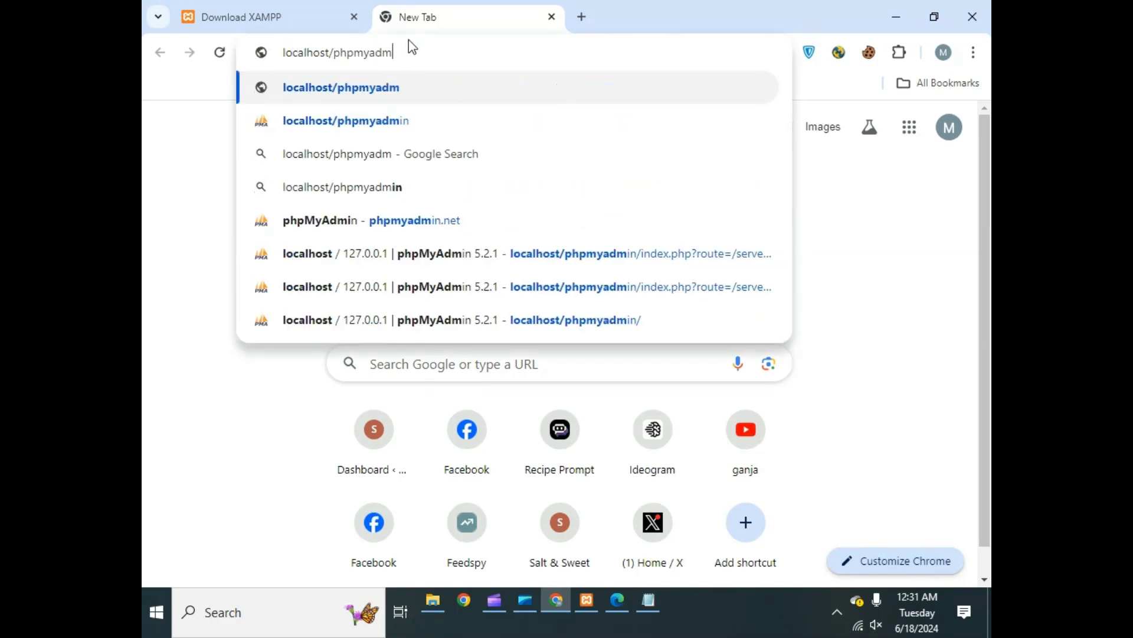
text(t)
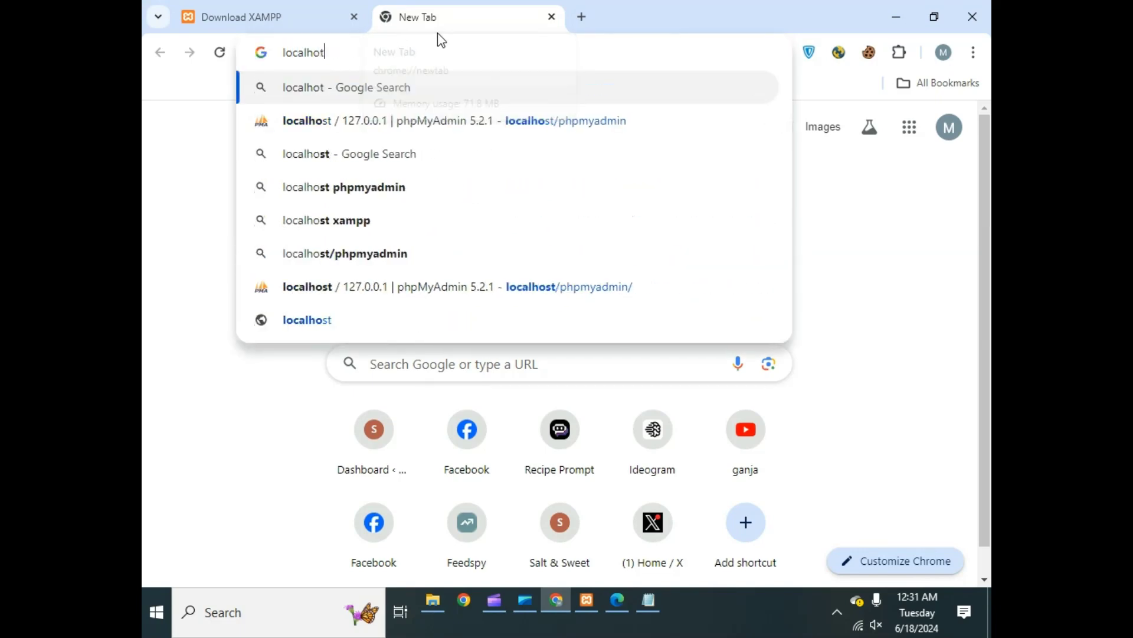
text(/)
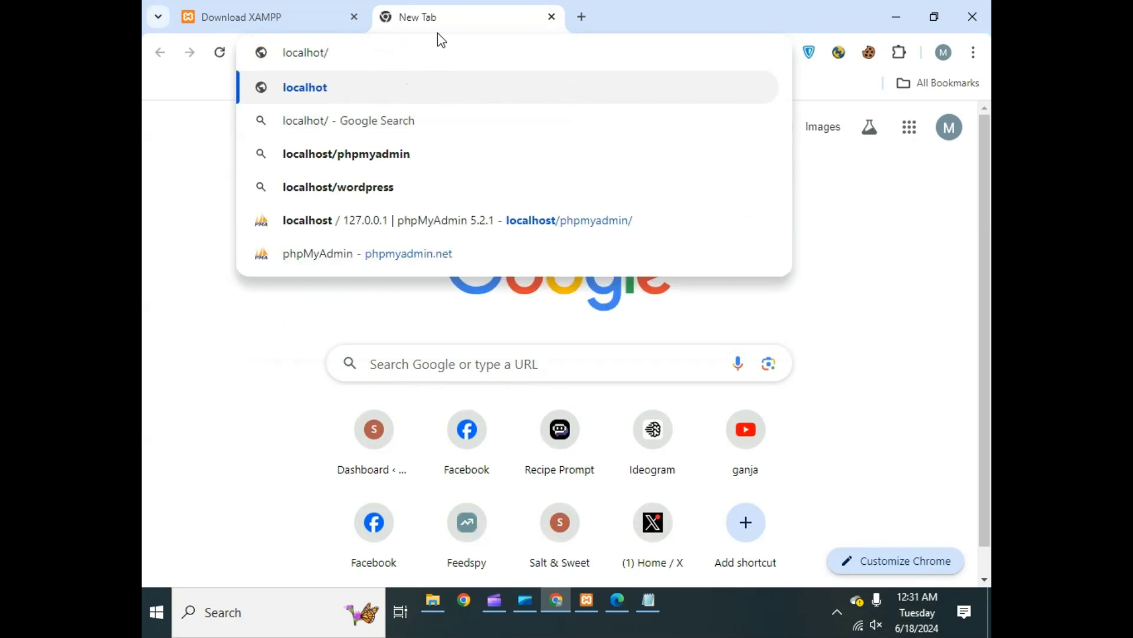
key(BackSpace)
key(BackSpace)
text(st)
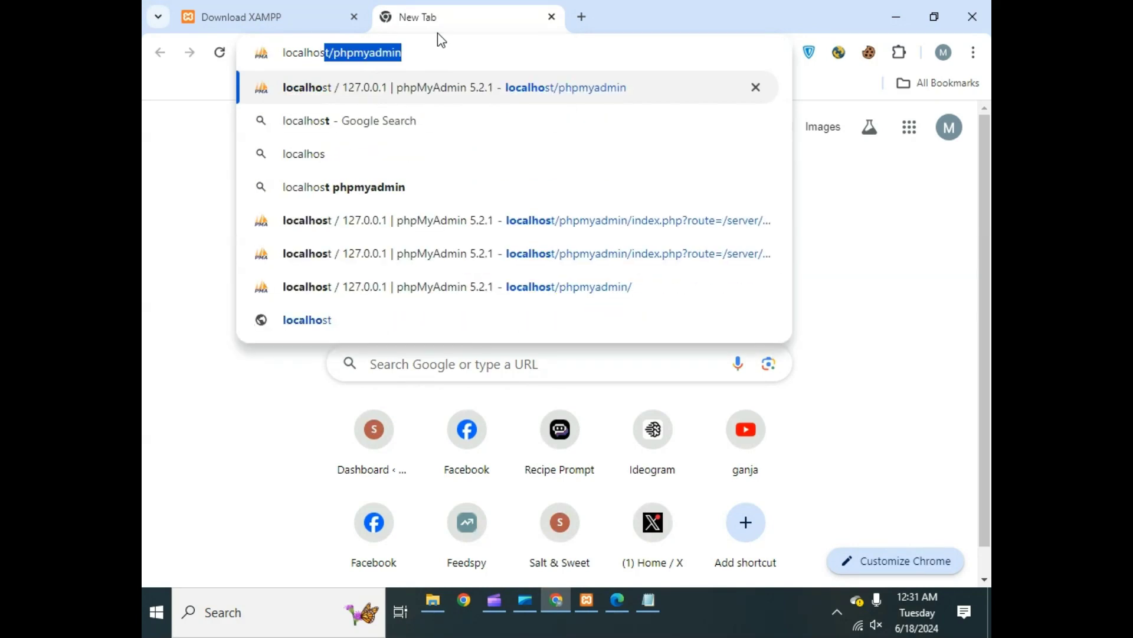
text(/)
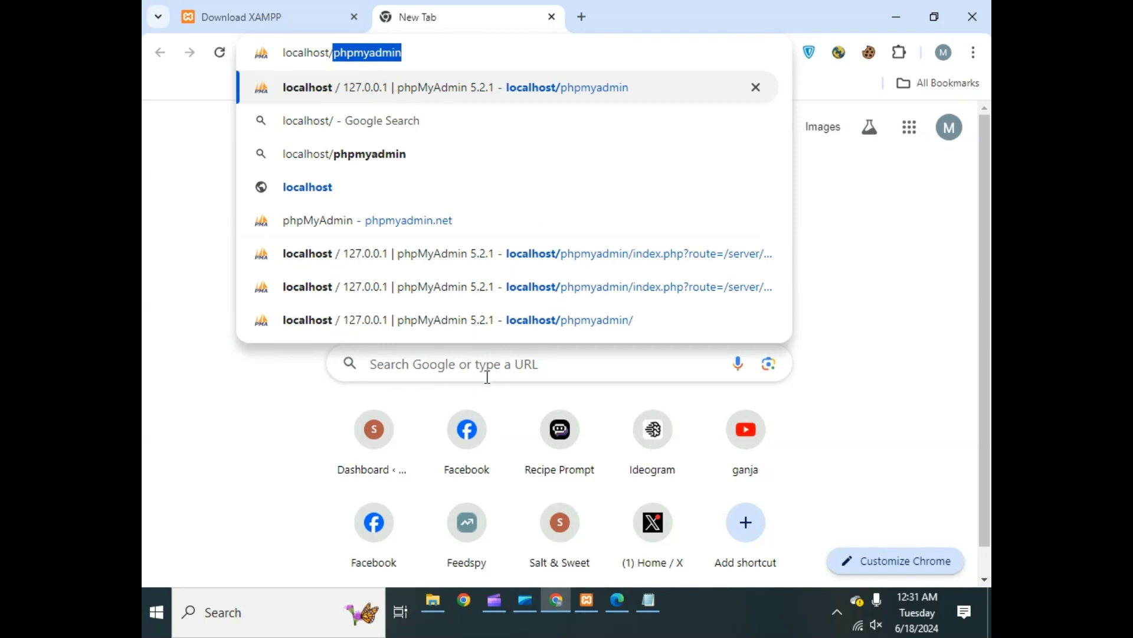
click(444, 601)
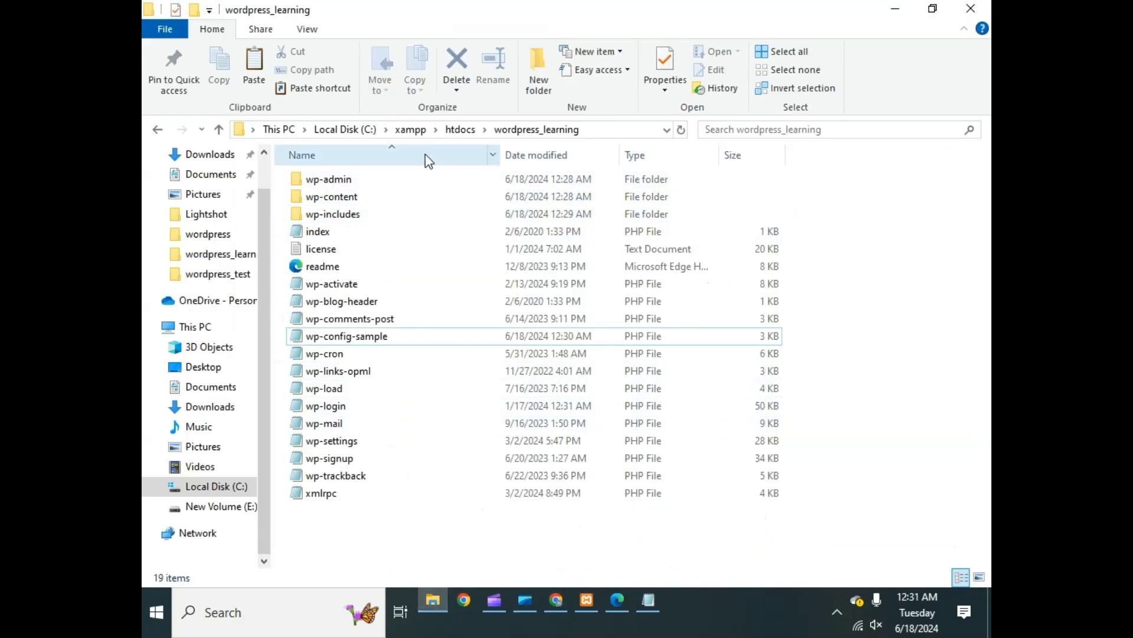
- Go up to C:\xampp\htdocs and start renaming wordpress_learning, leaving its name unchanged
click(456, 131)
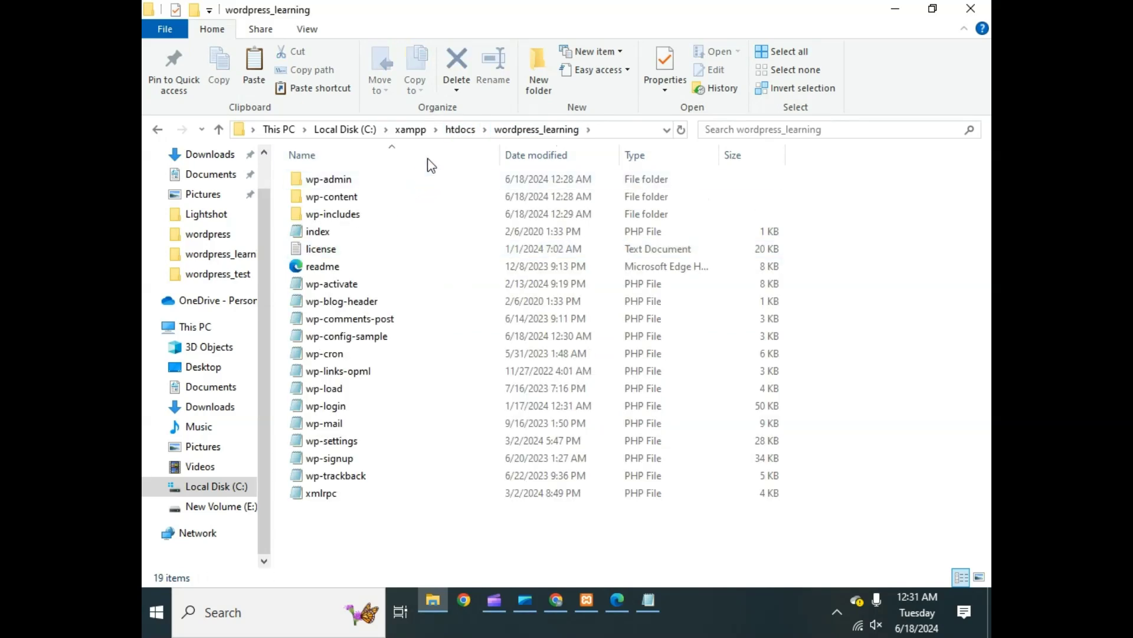
click(458, 130)
right_click(362, 255)
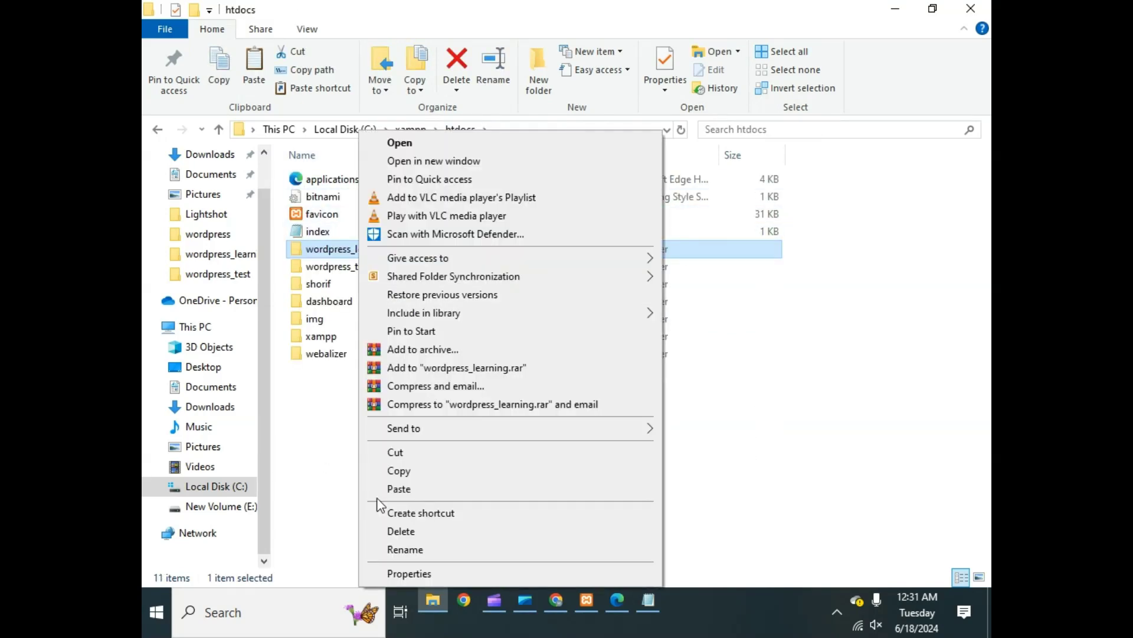
click(401, 546)
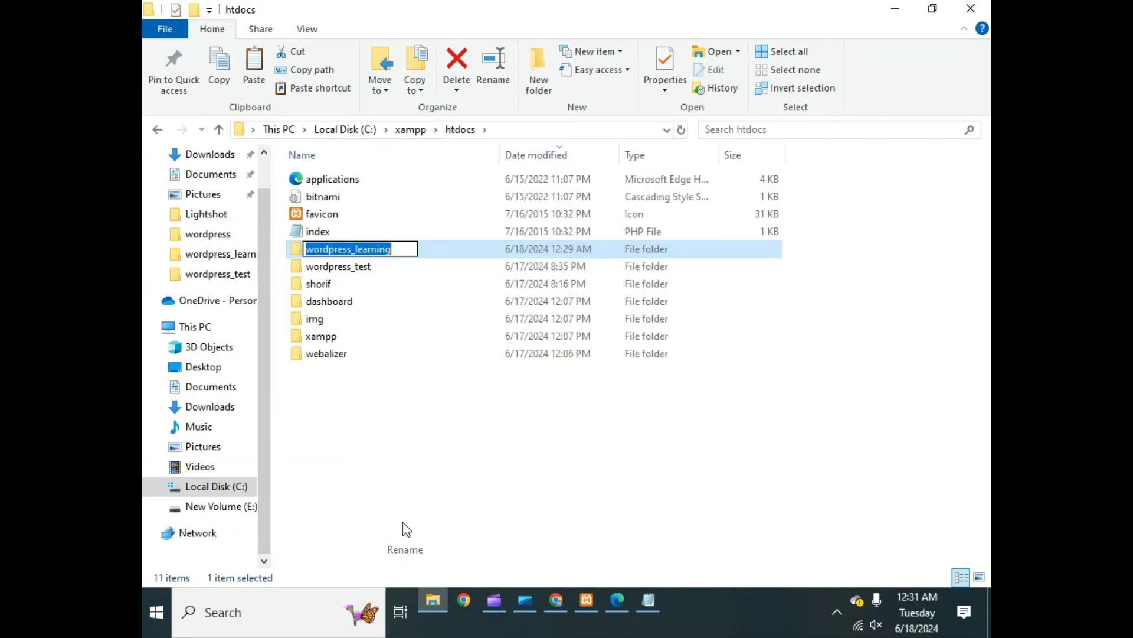
click(414, 481)
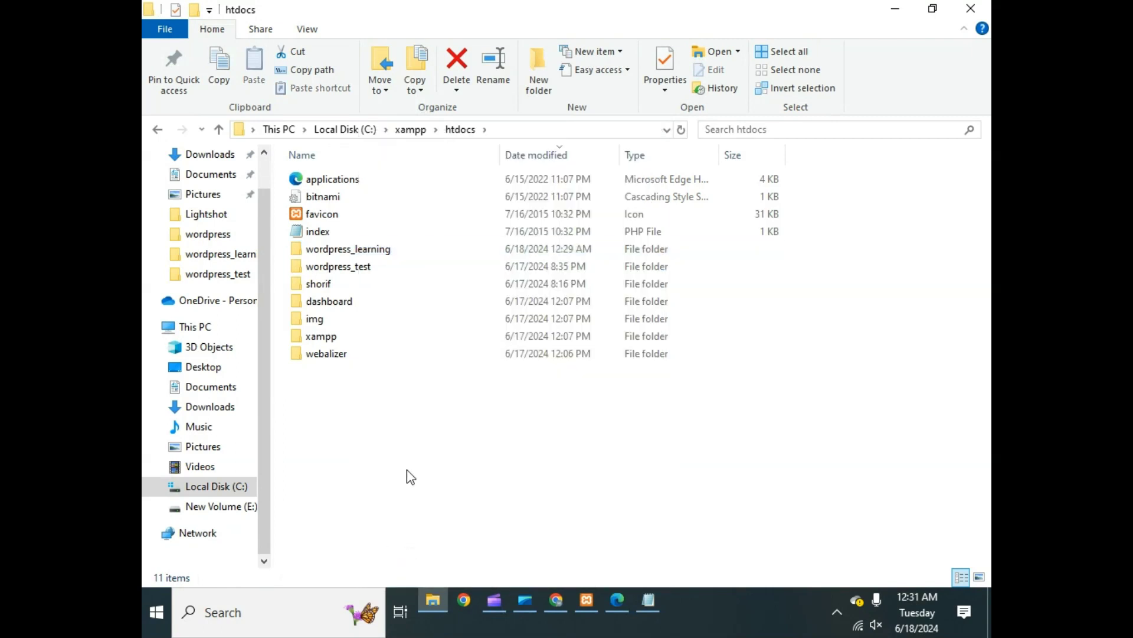
- Load localhost/wordpress_learning in Chrome to reach the WordPress setup language page
click(560, 605)
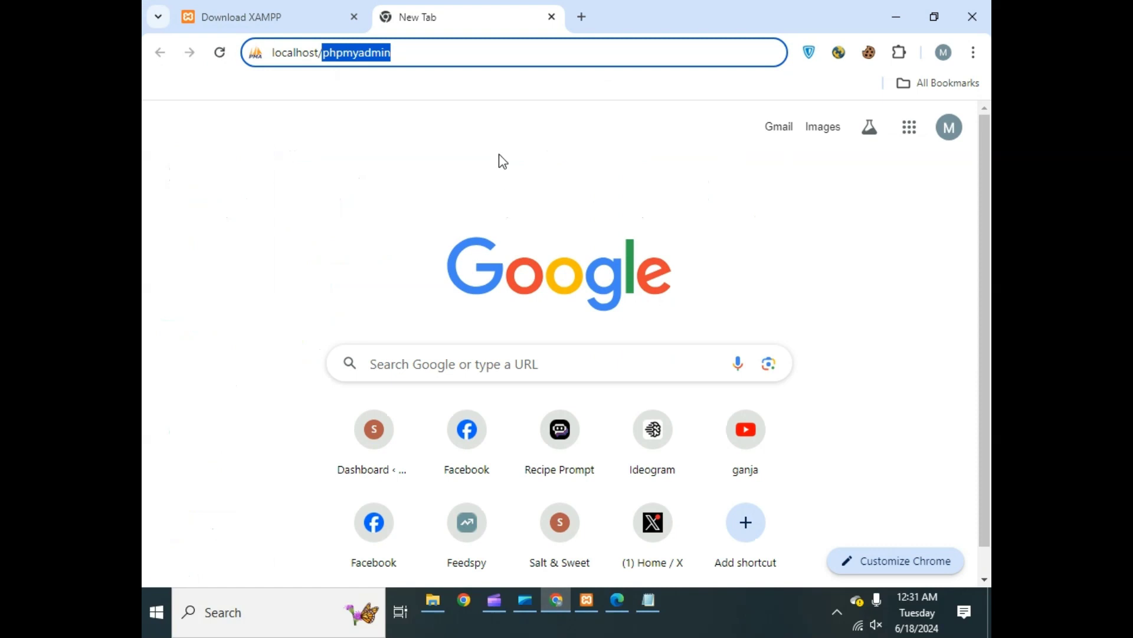
text(localhost/wordpress_learning)
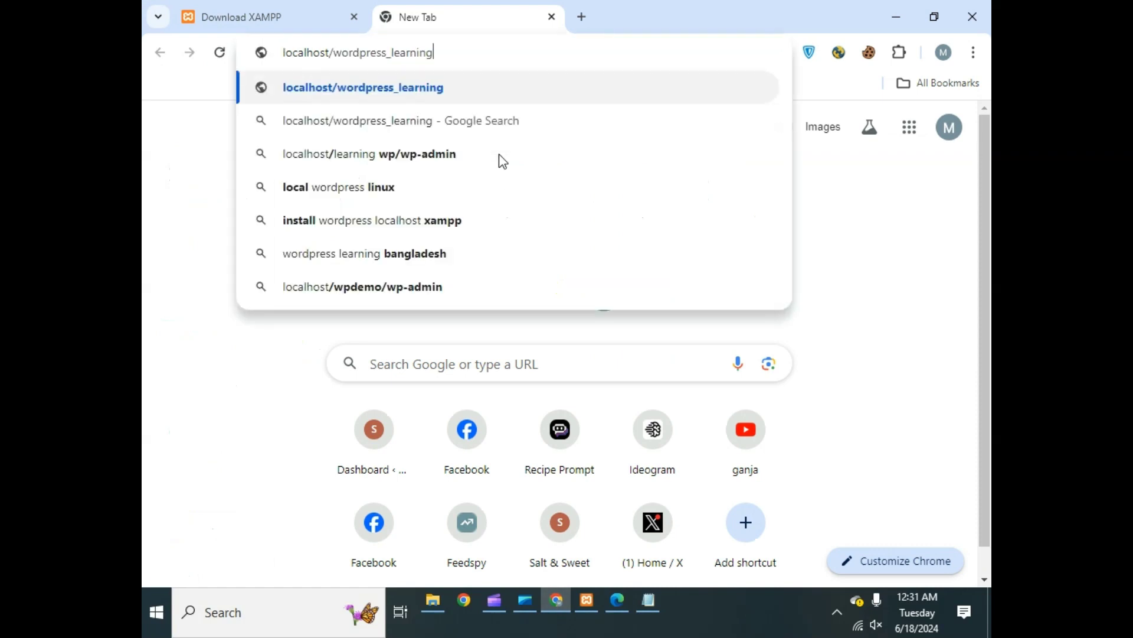
key(Return)
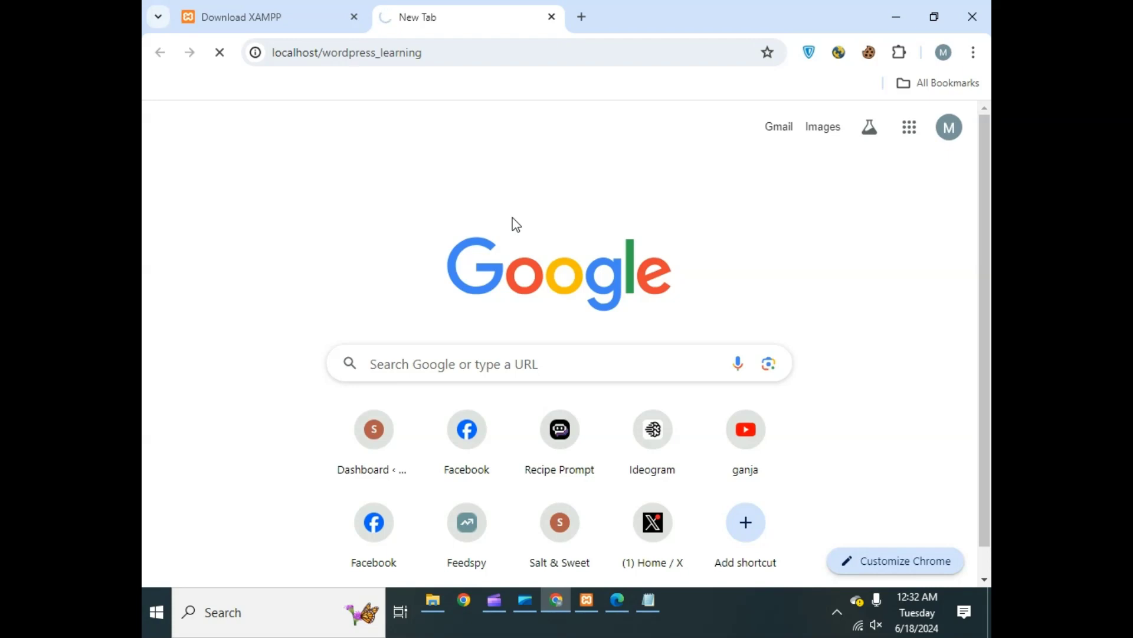
scroll(514, 230, down, 1)
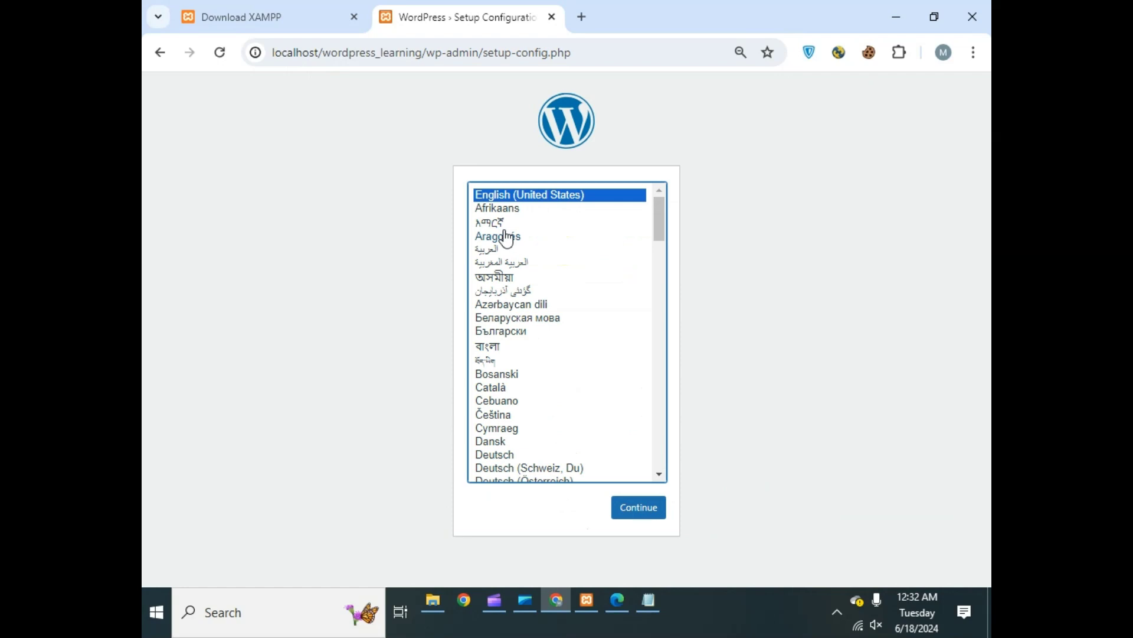
- Confirm English (United States) and move past the welcome screen with Let's go!
scroll(576, 304, down, 3)
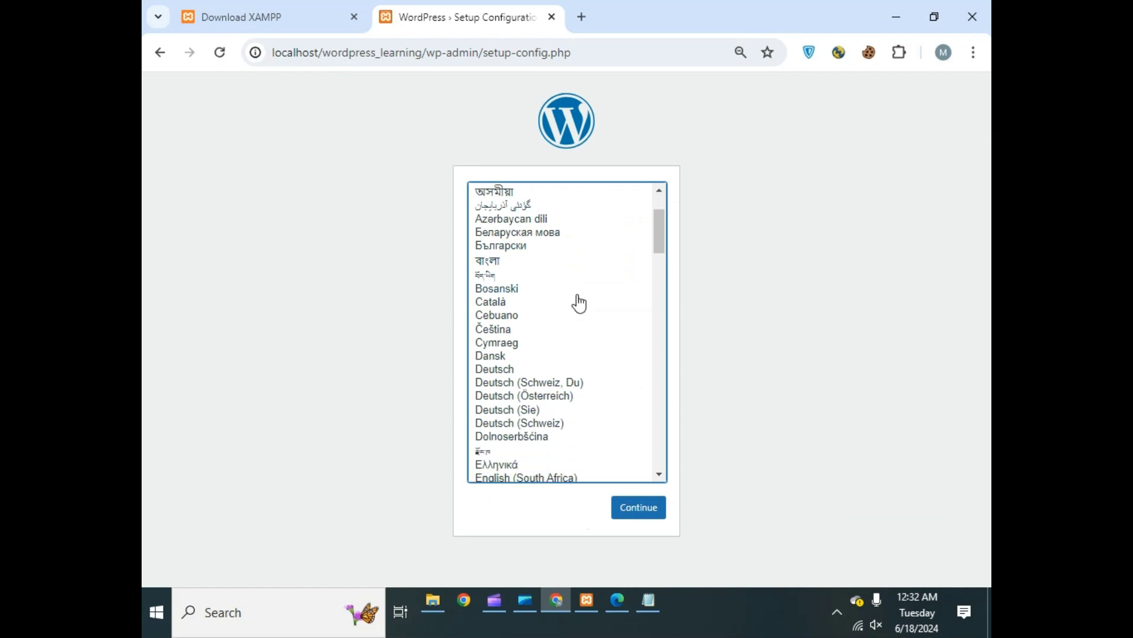
scroll(600, 289, up, 3)
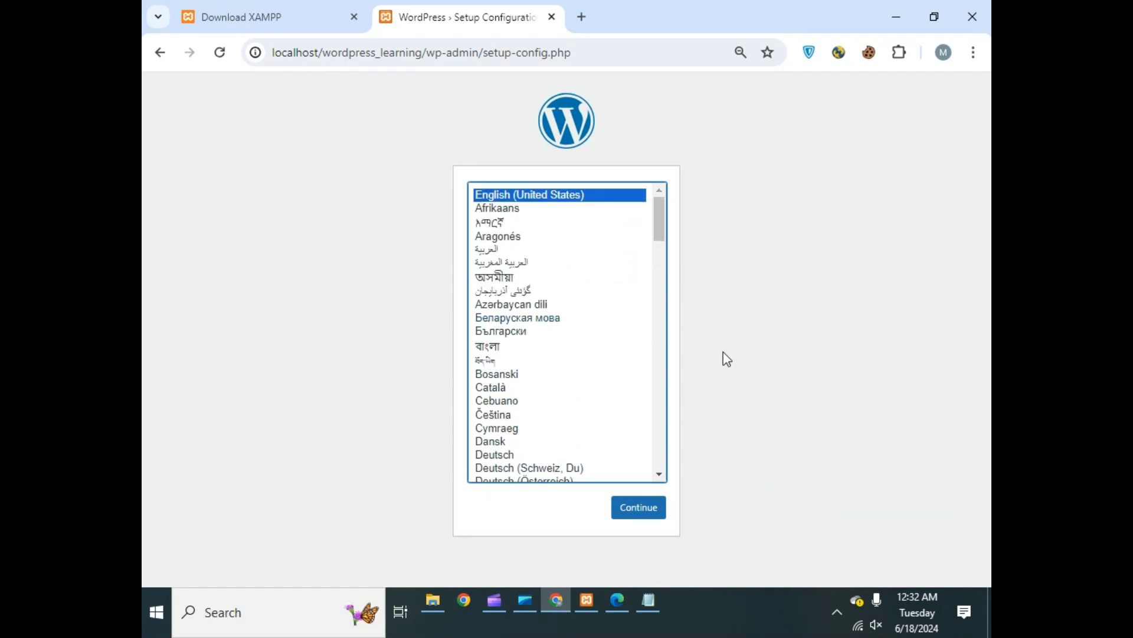
click(776, 374)
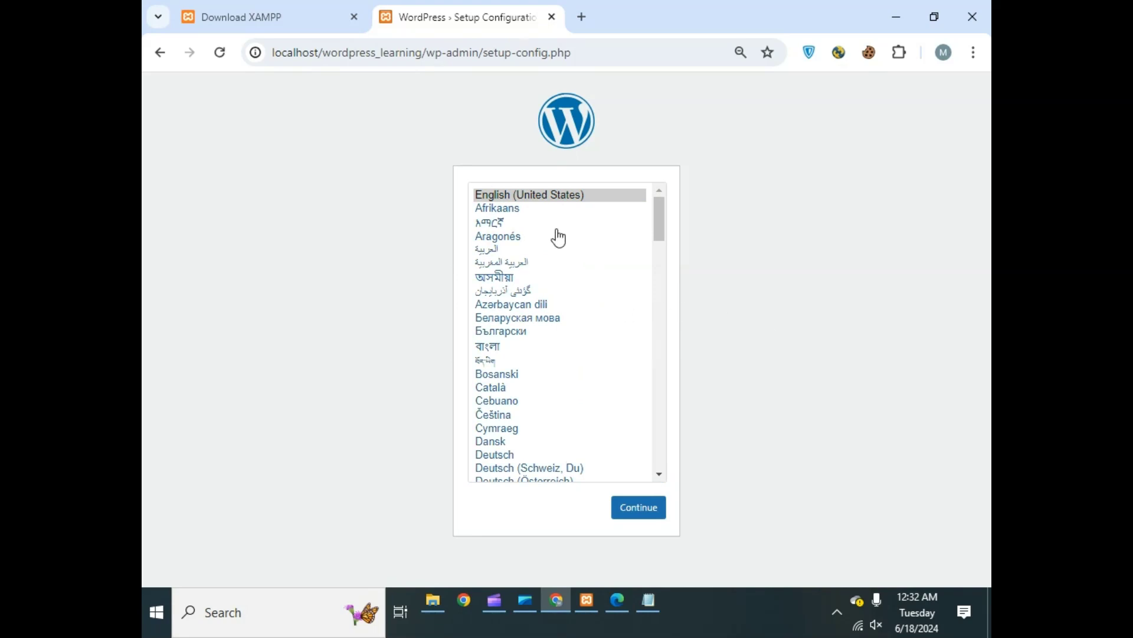
scroll(513, 321, down, 7)
scroll(519, 317, up, 7)
click(656, 502)
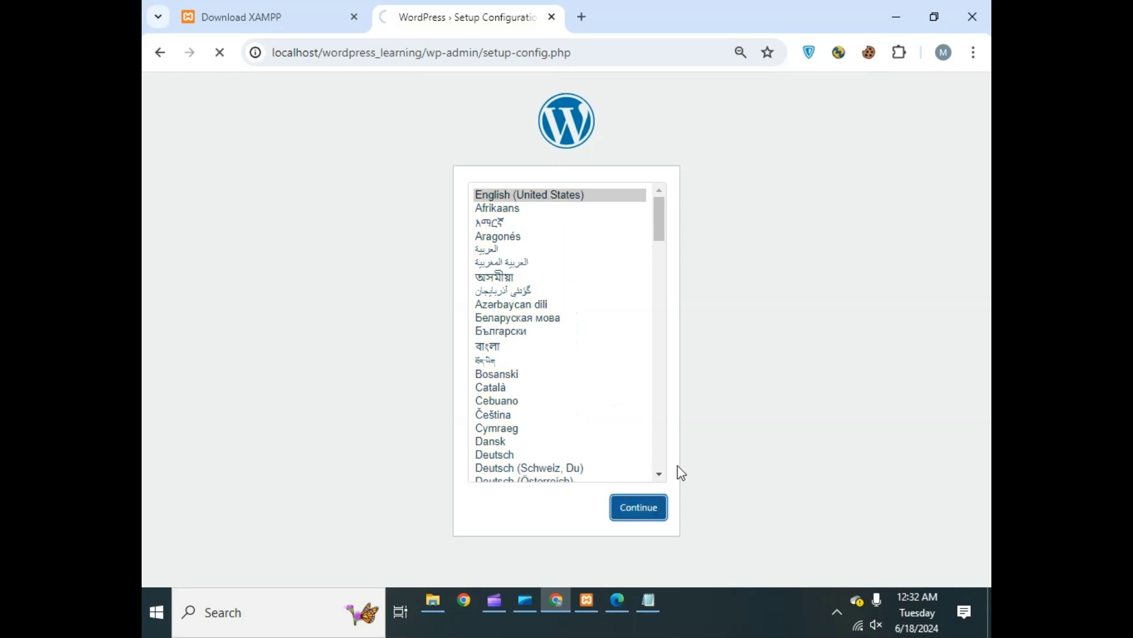
click(348, 425)
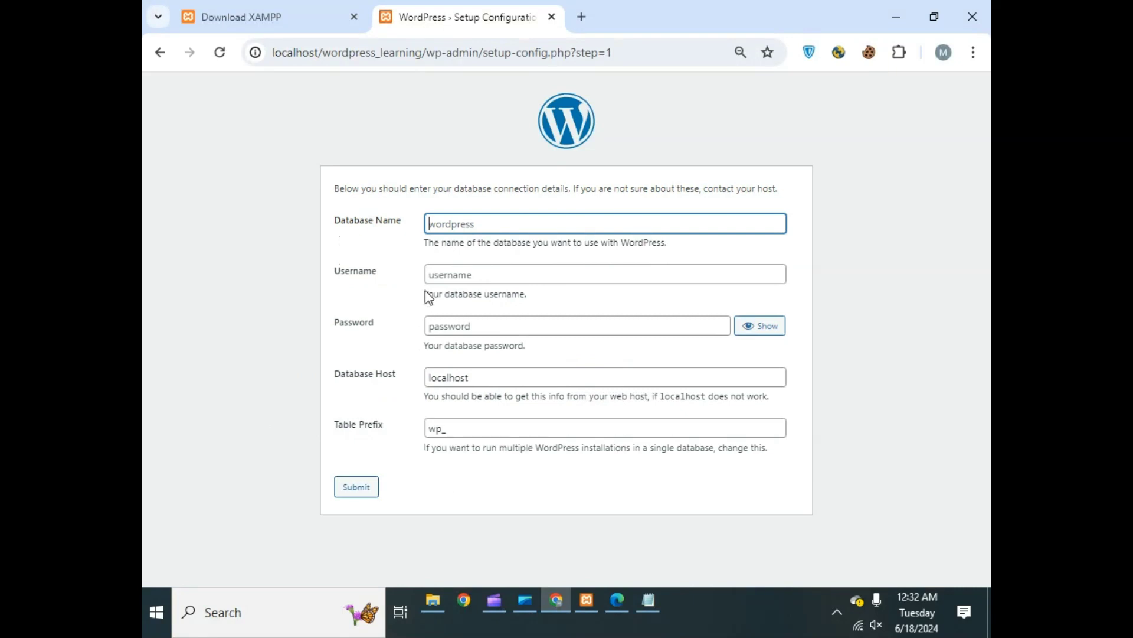
- Enter wordpress_learning as both the Database Name and the Username
click(468, 274)
click(475, 231)
text(wordpress_learning)
double_click(487, 232)
key(ctrl+c)
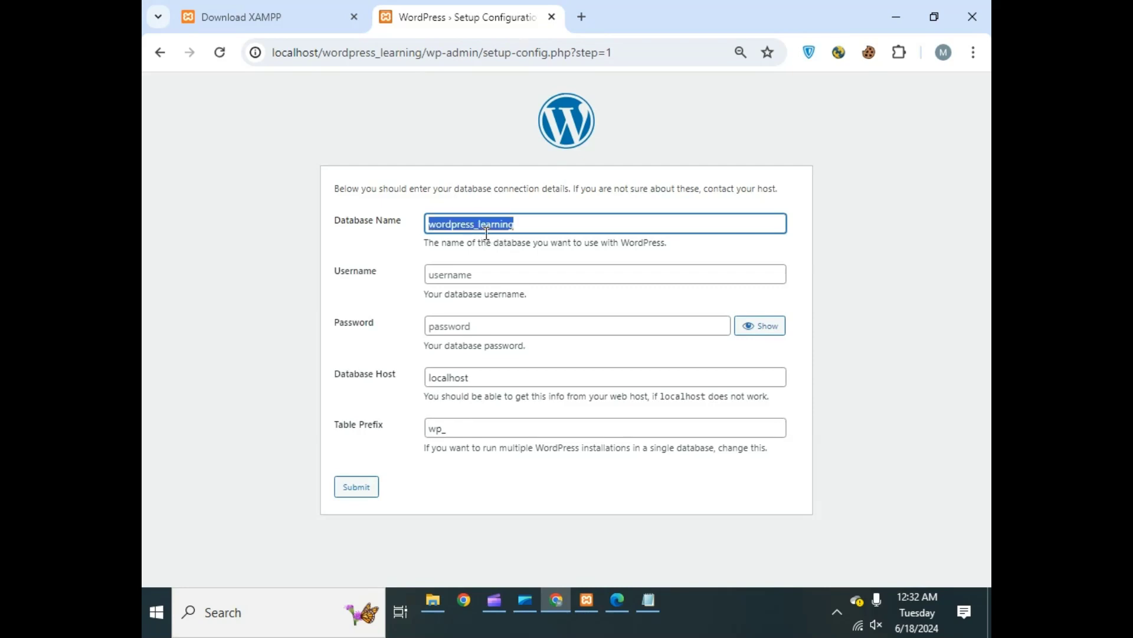
click(492, 276)
key(ctrl+v)
- Enter the database password and submit the connection details
click(494, 325)
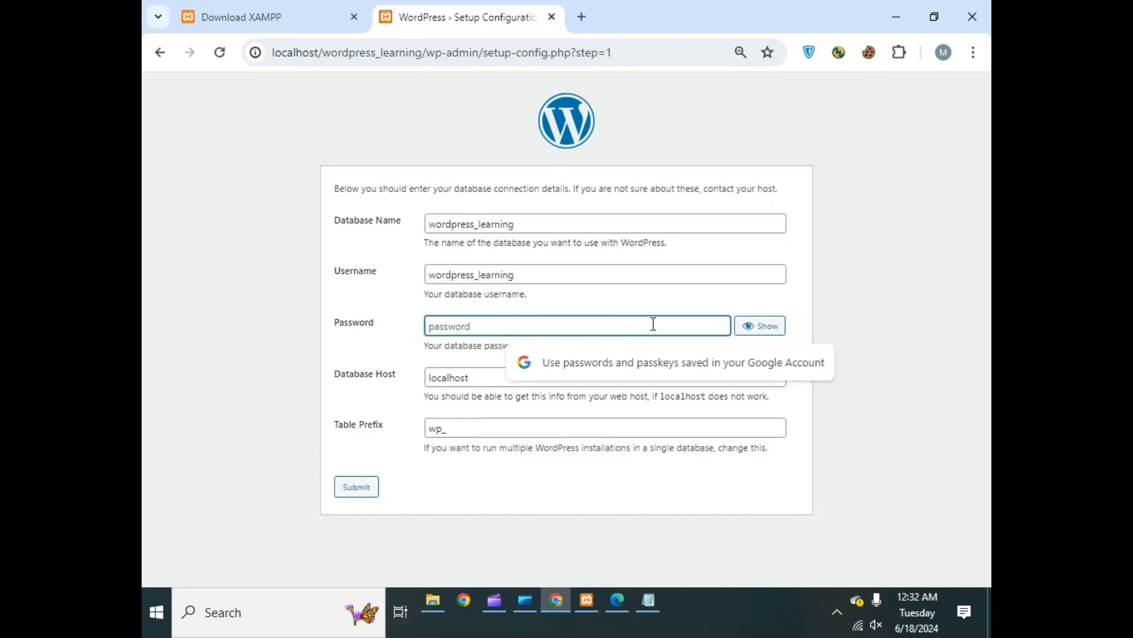
click(765, 326)
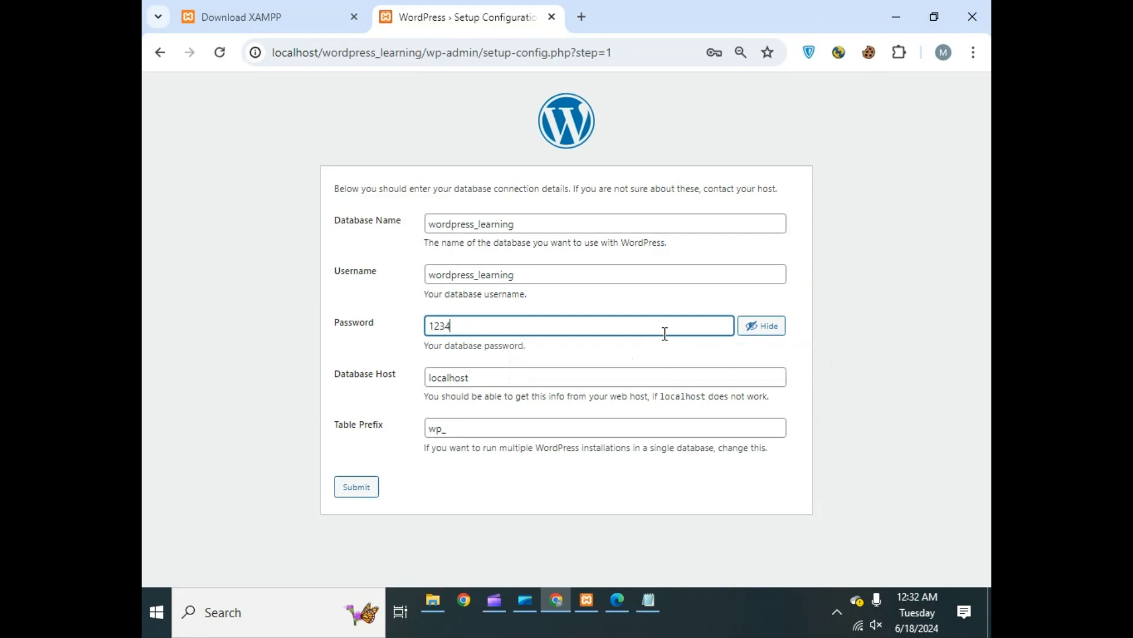
click(771, 328)
click(757, 329)
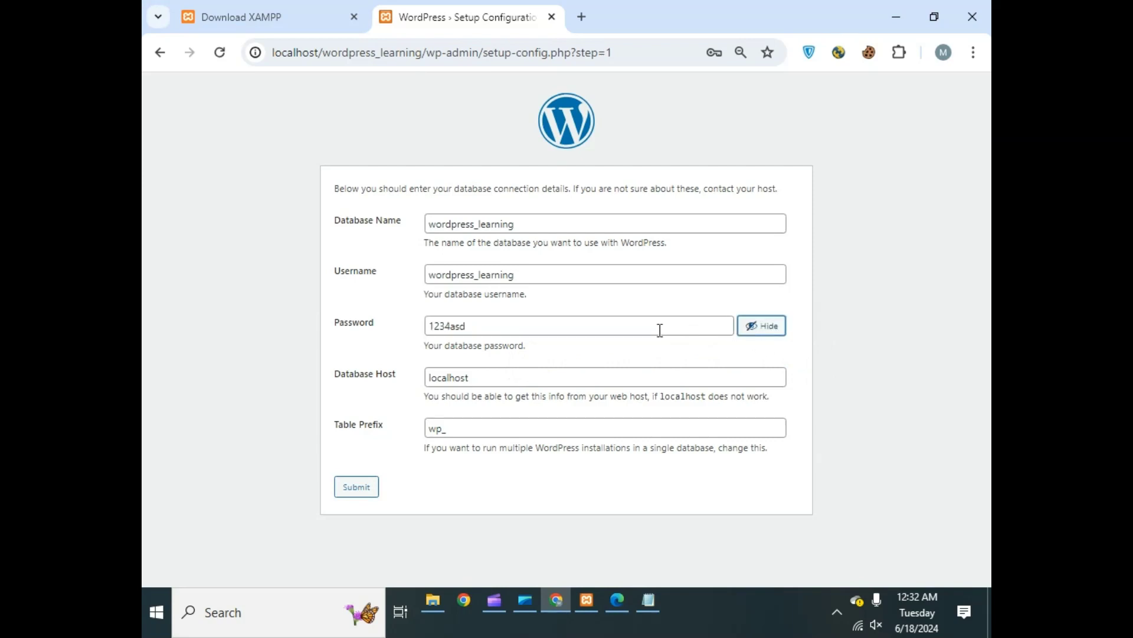
click(660, 330)
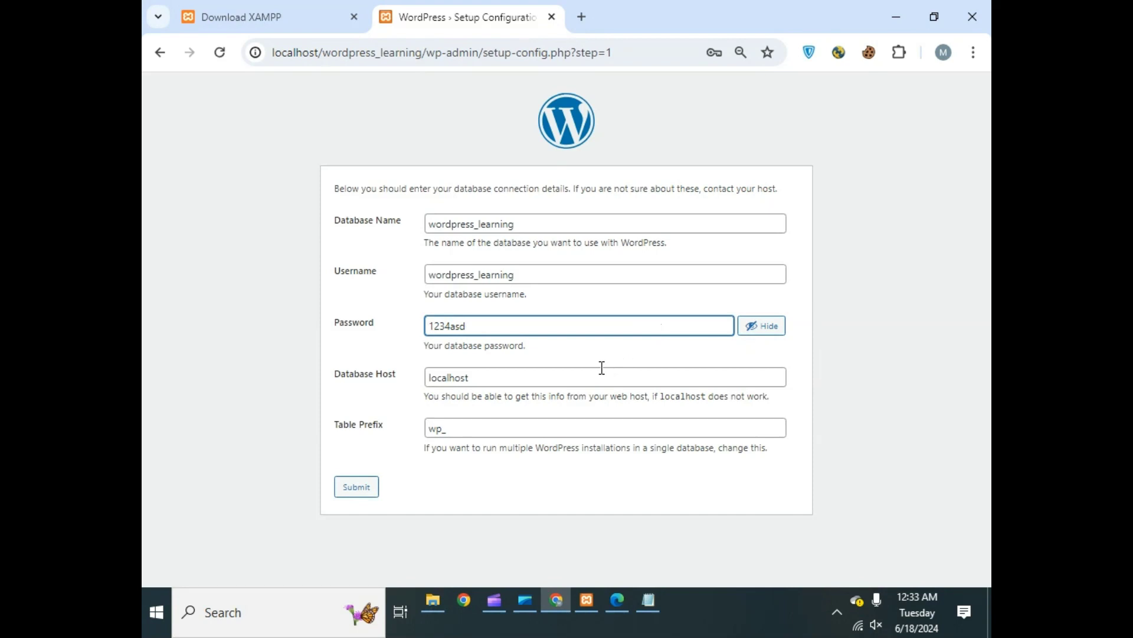
click(544, 311)
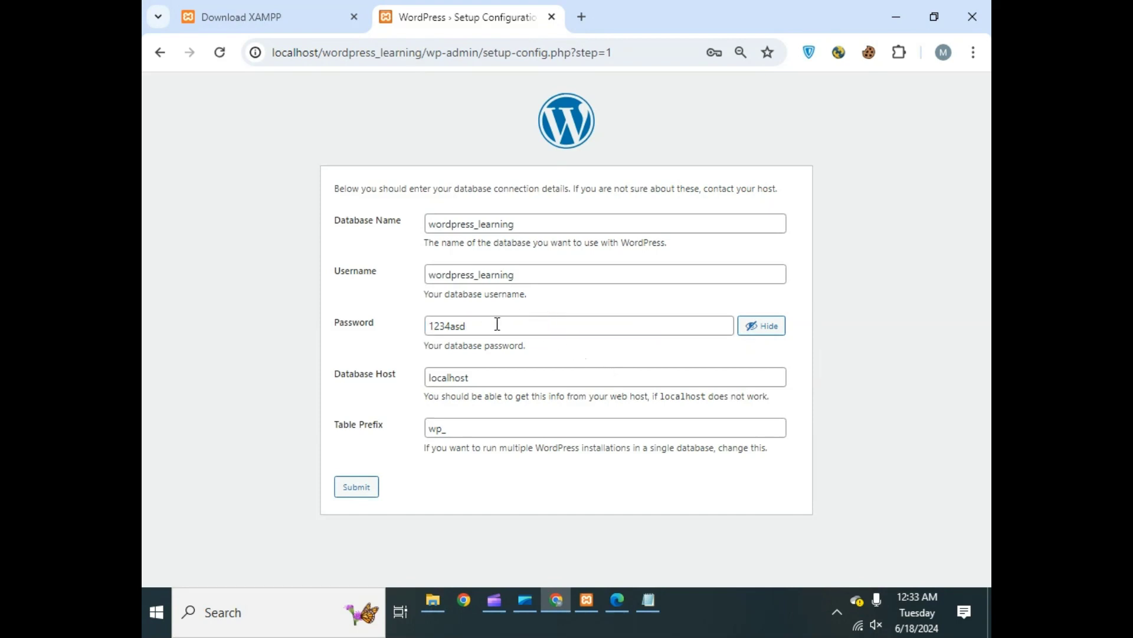
click(357, 485)
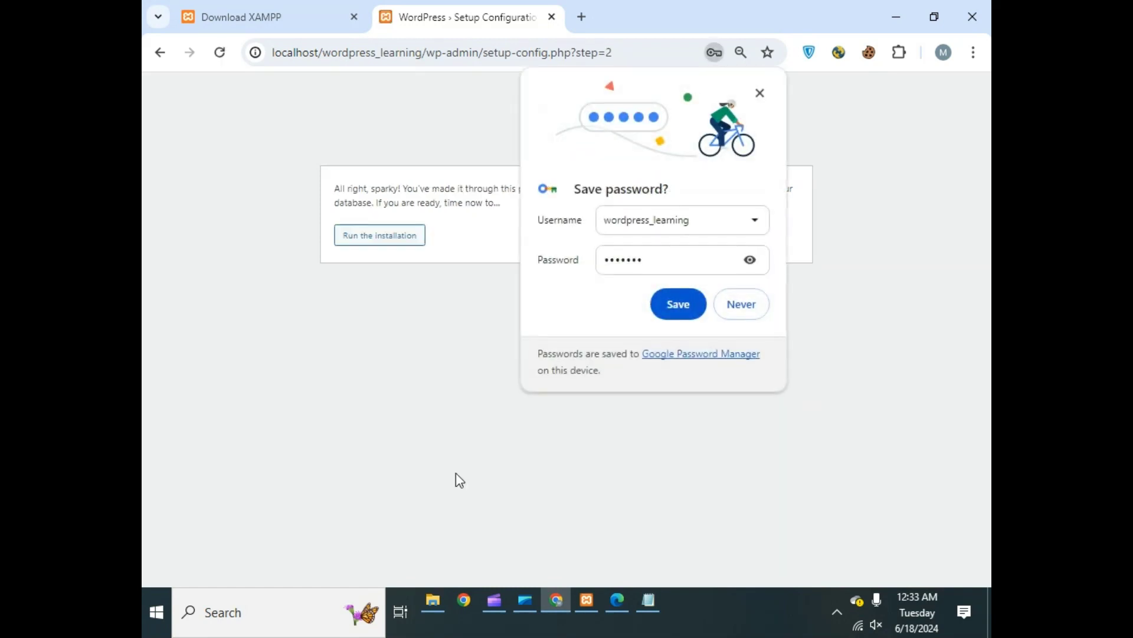
- Save the database login in Chrome and run the WordPress installation
click(673, 303)
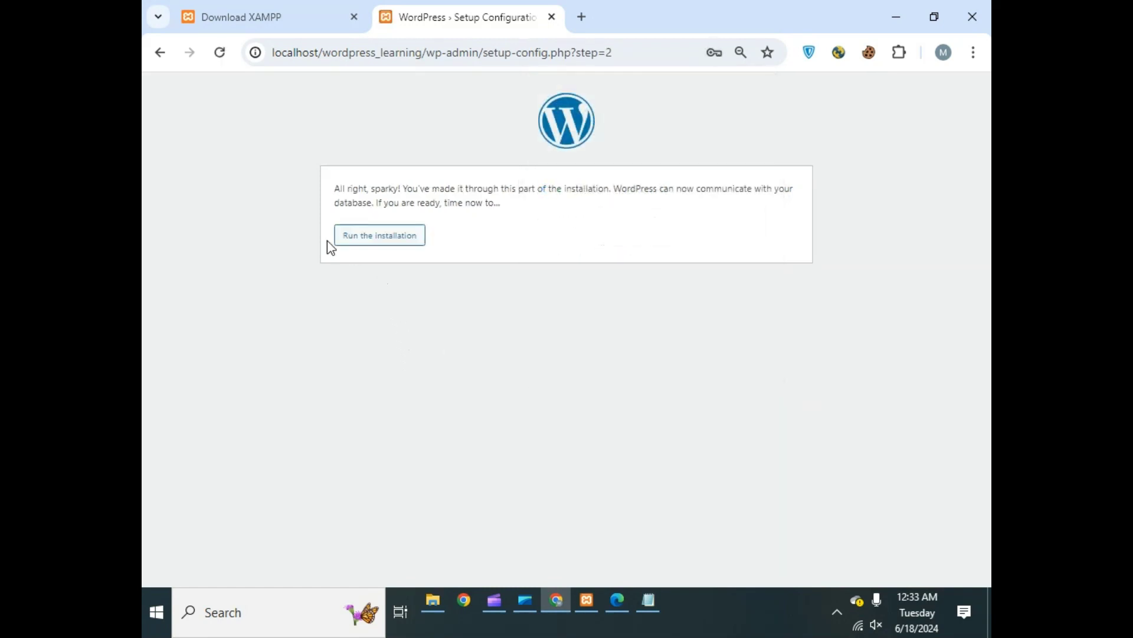
click(366, 243)
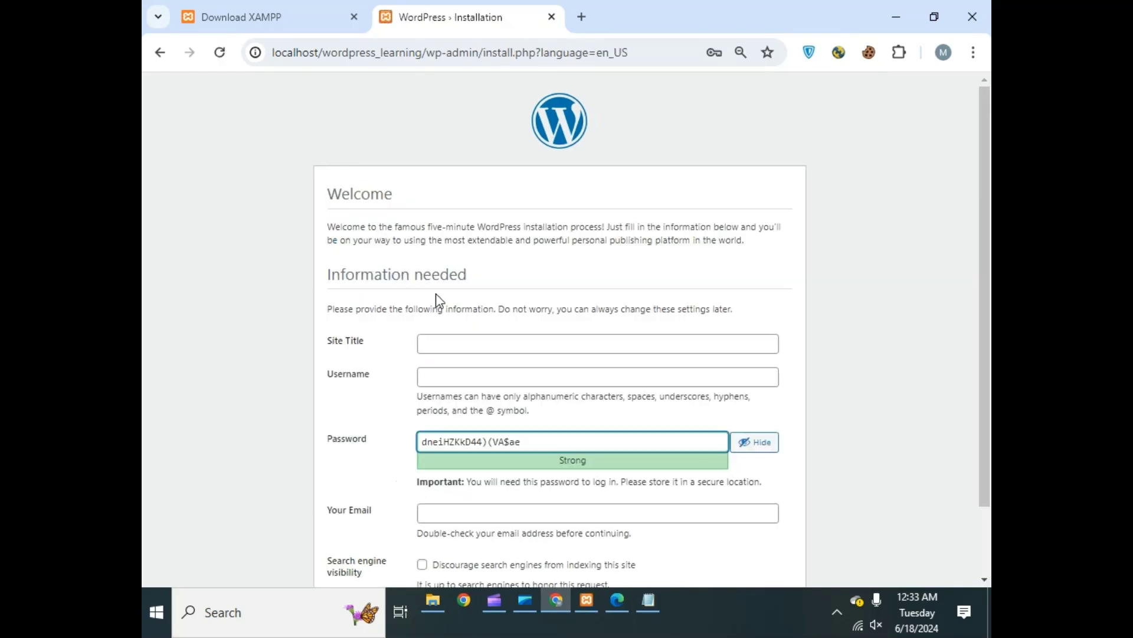
scroll(565, 216, down, 2)
click(593, 182)
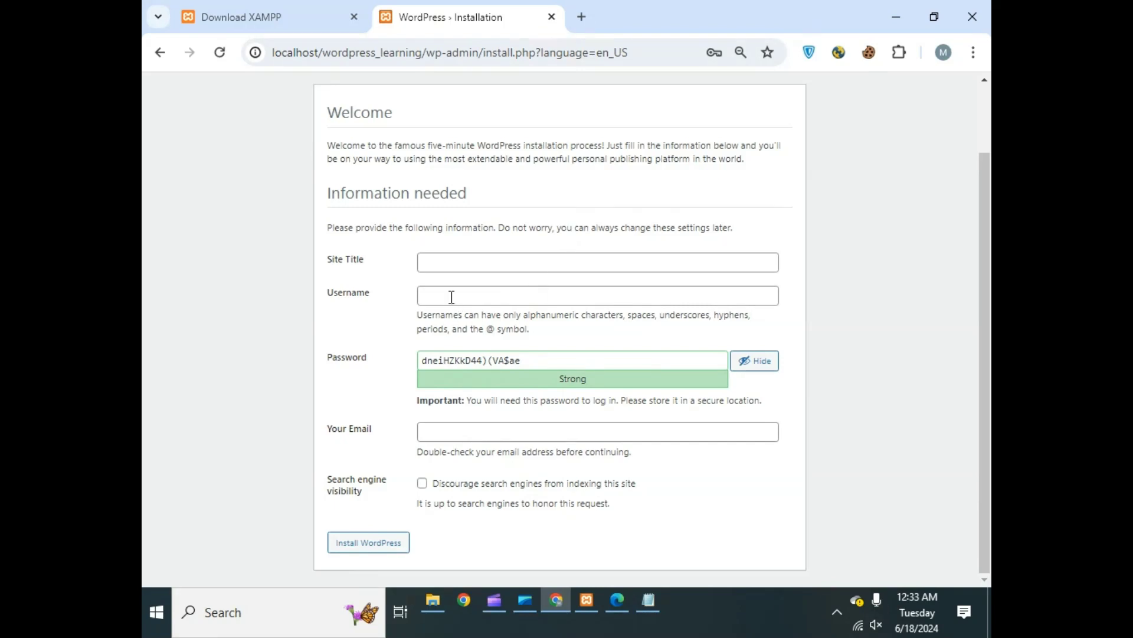
- Set Site Title to 'Wordpress Learning' and the admin username to wordpress_learning
click(462, 266)
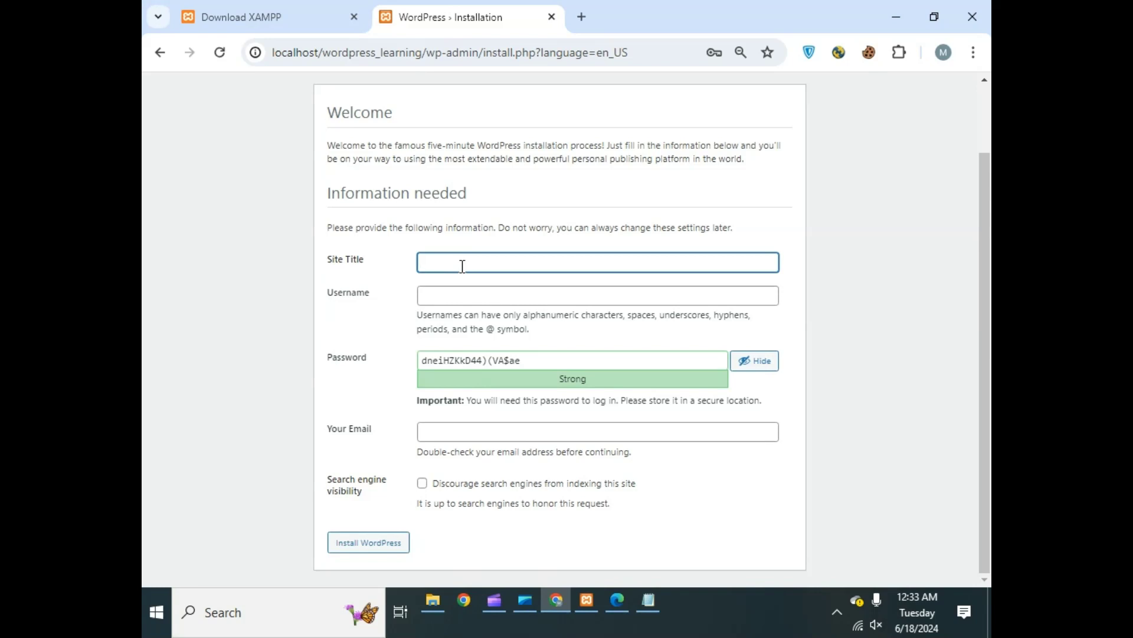
text(Wordpress Learning)
click(462, 299)
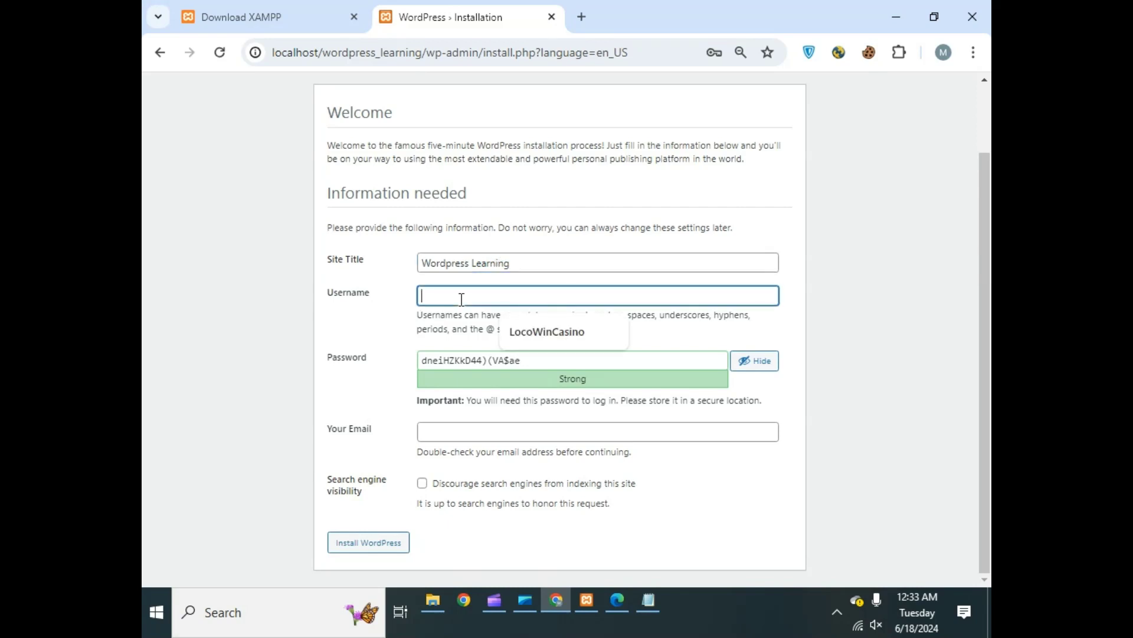
text(wo)
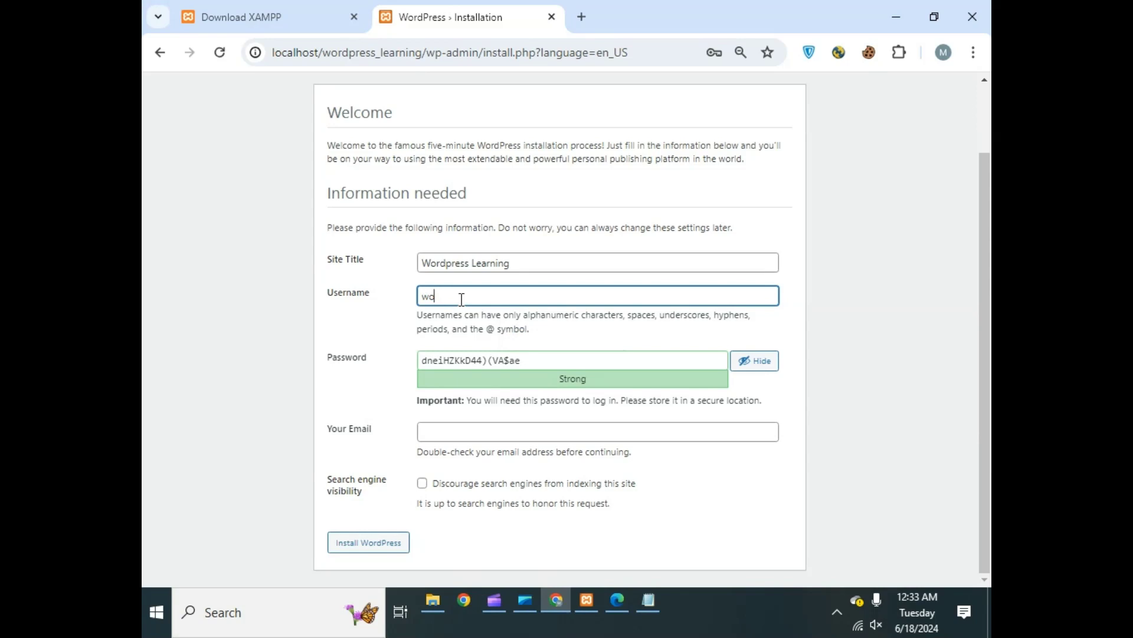
text(rdpress_learning)
key(ctrl+a)
click(515, 296)
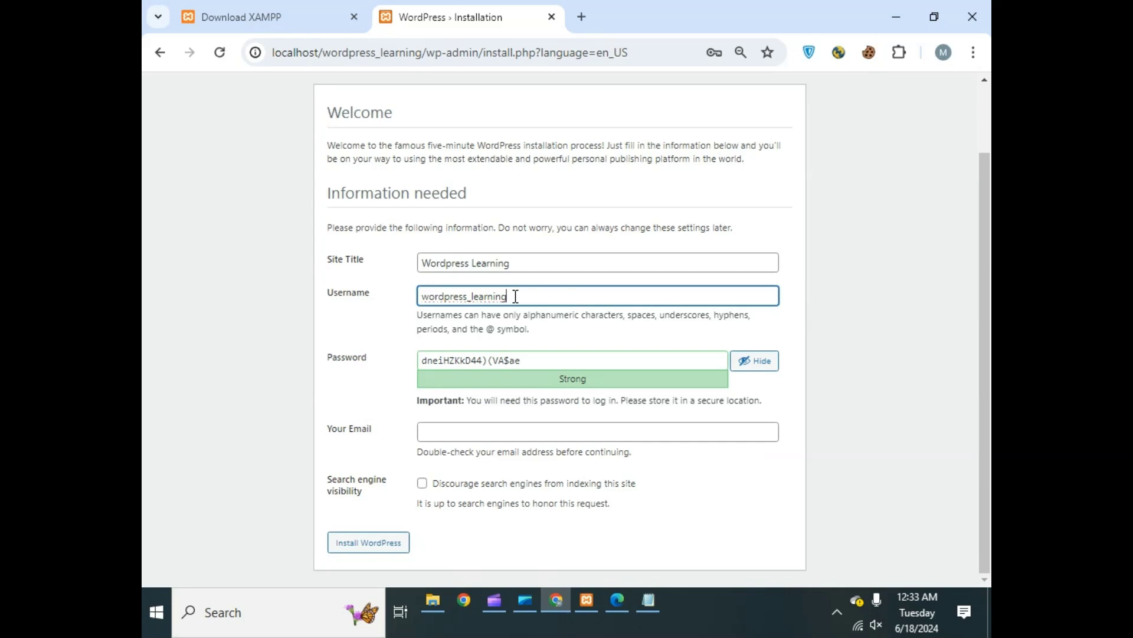
- Clear the auto-generated password from the Password field
double_click(529, 363)
key(ctrl+a)
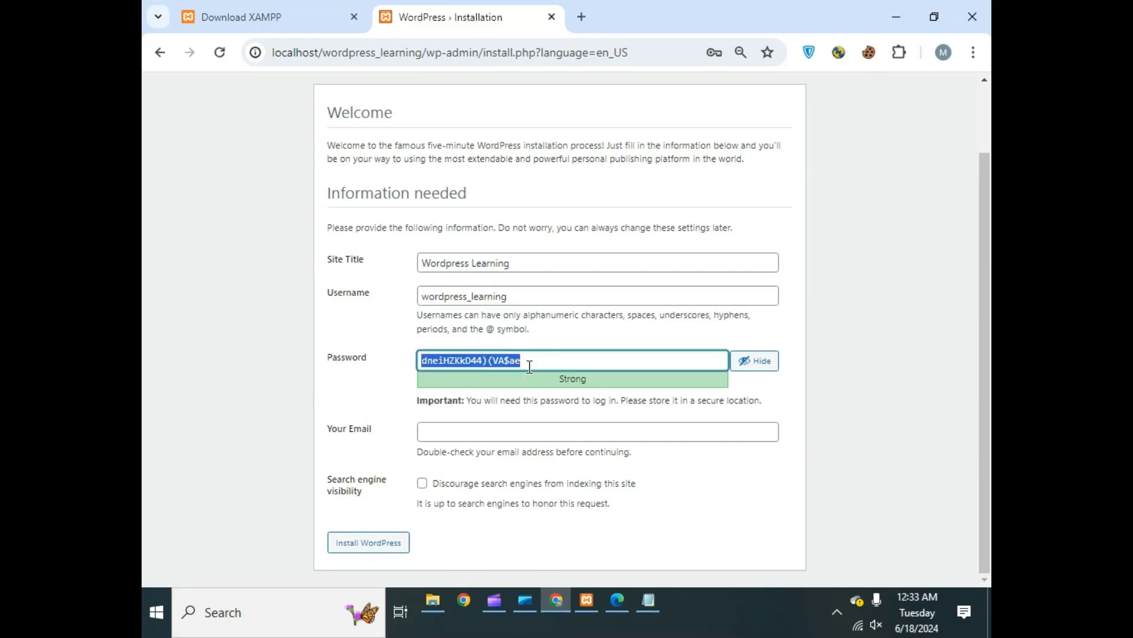
key(ctrl+x)
key(F11)
key(F12)
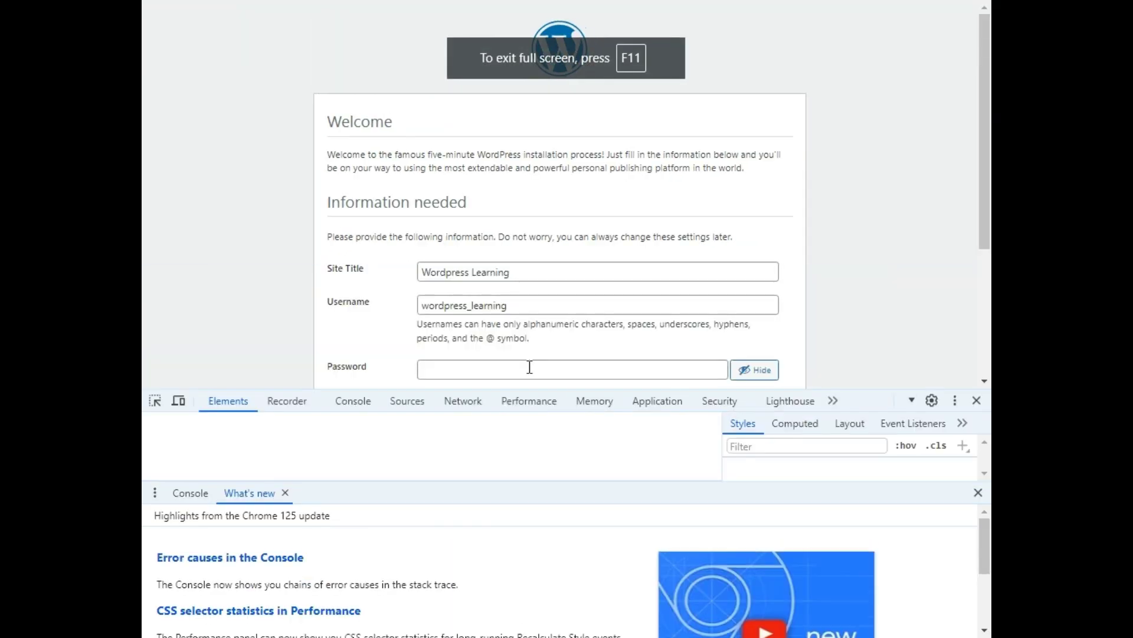
key(F12)
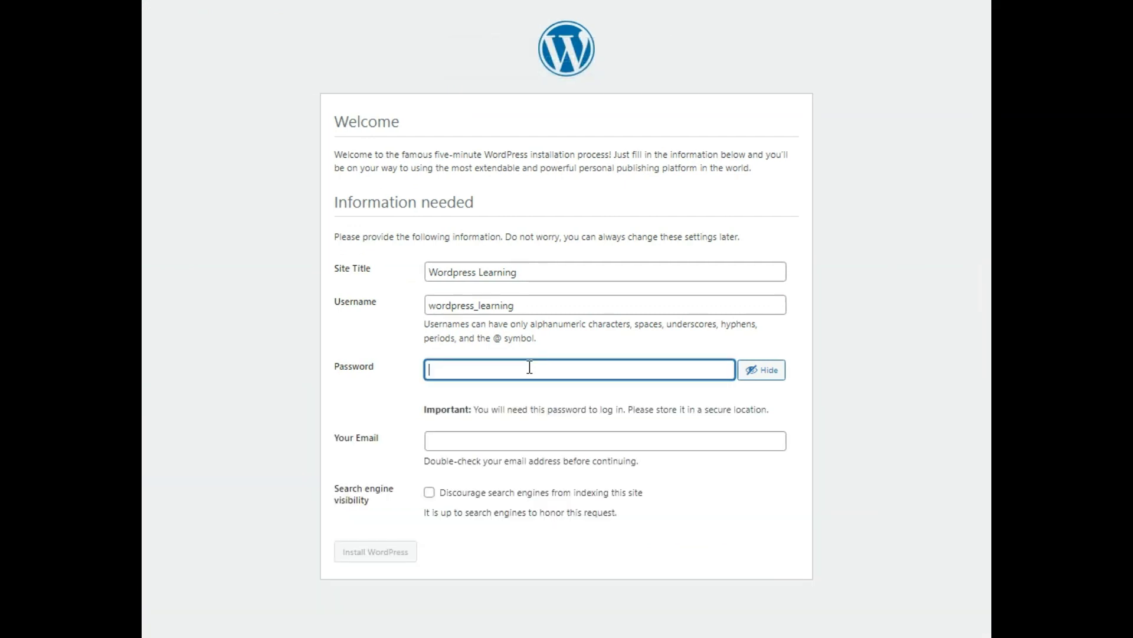
key(F11)
scroll(530, 367, down, 2)
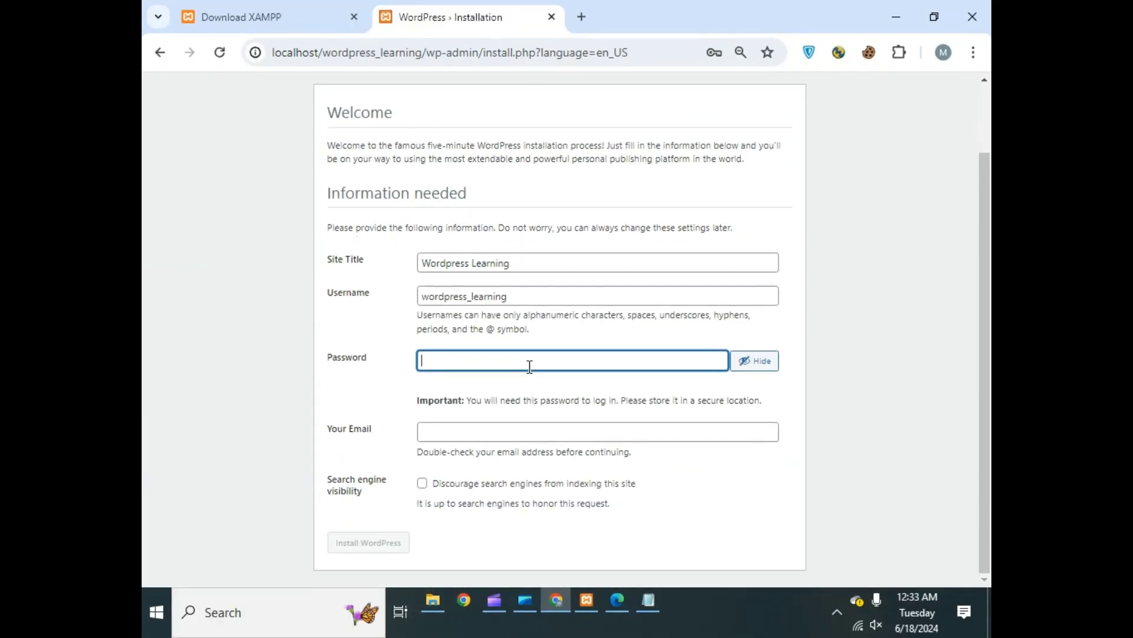
- Enter a short custom admin password, dismissing the browser's password suggestions
click(529, 364)
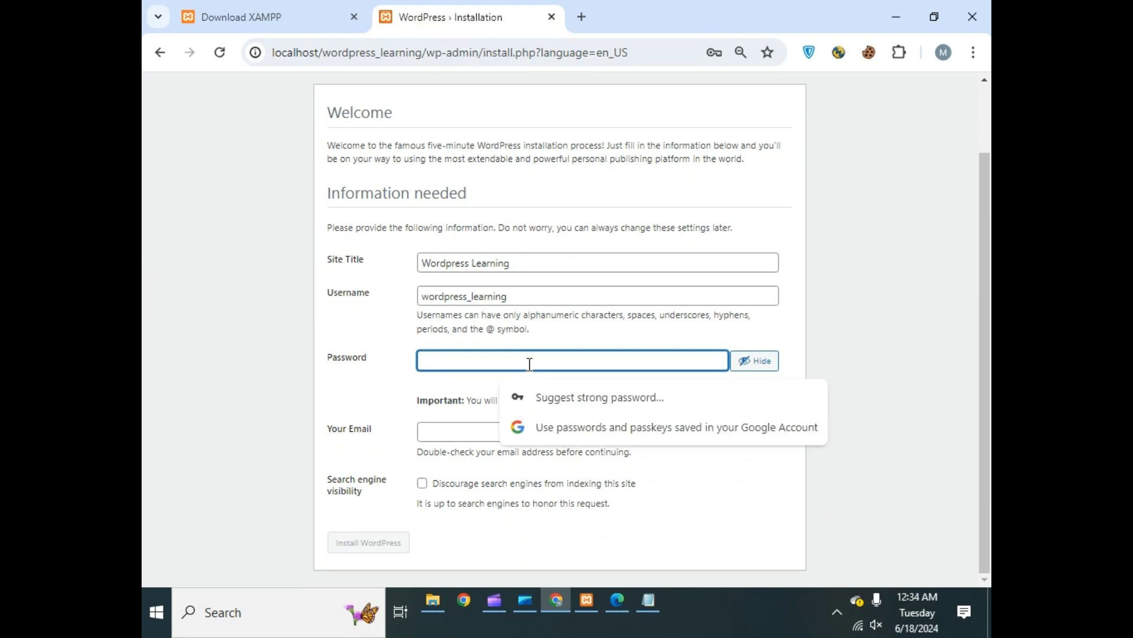
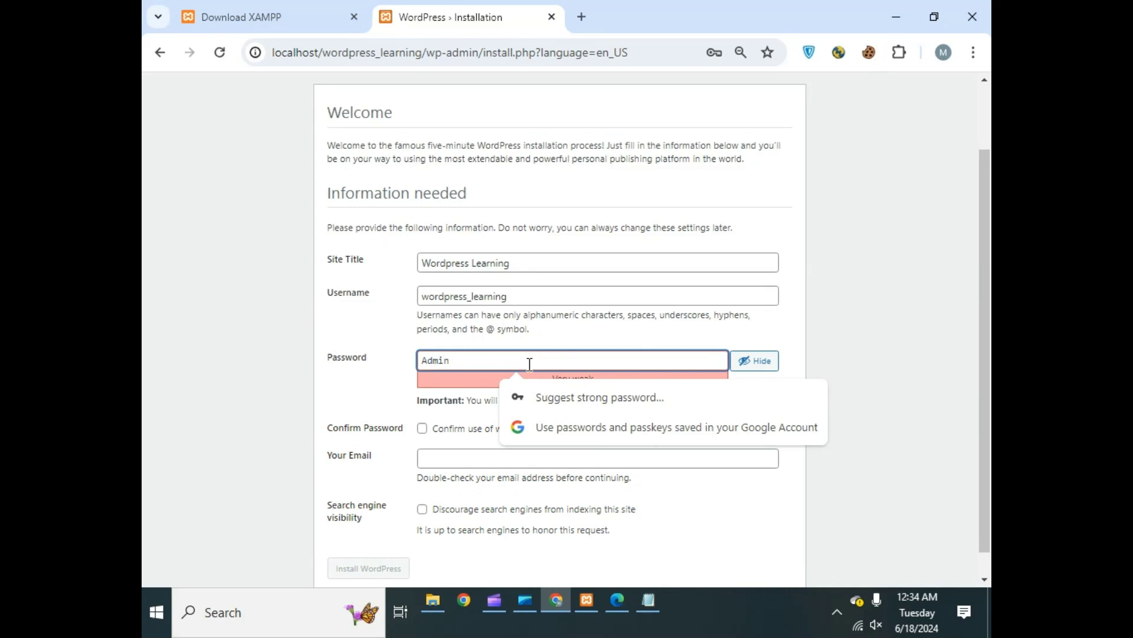
click(854, 336)
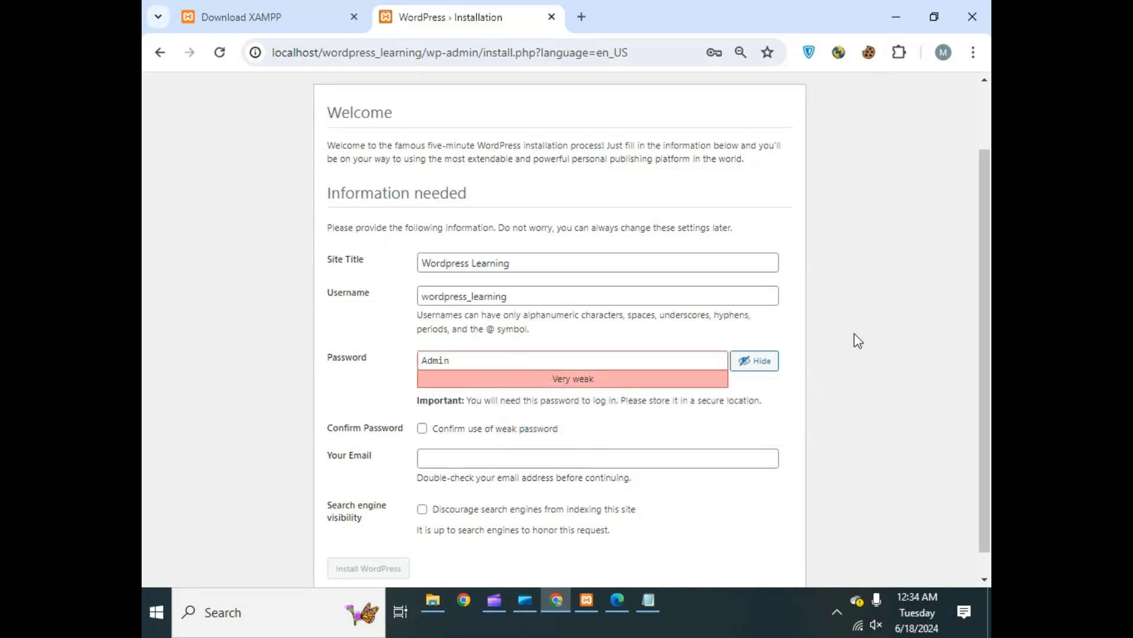
click(648, 367)
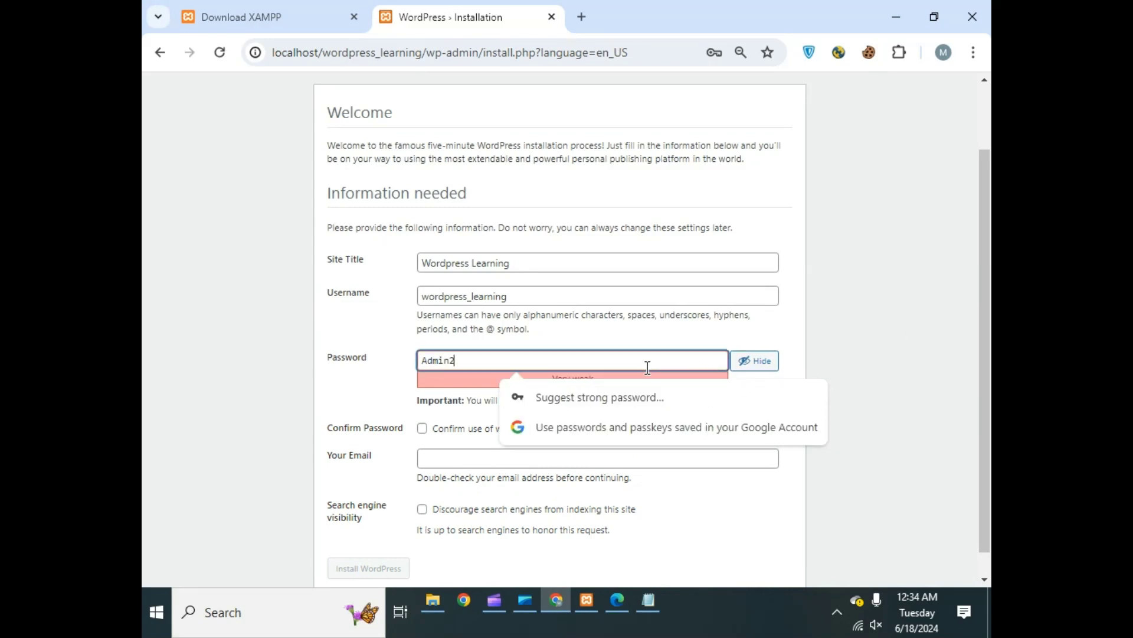
click(863, 342)
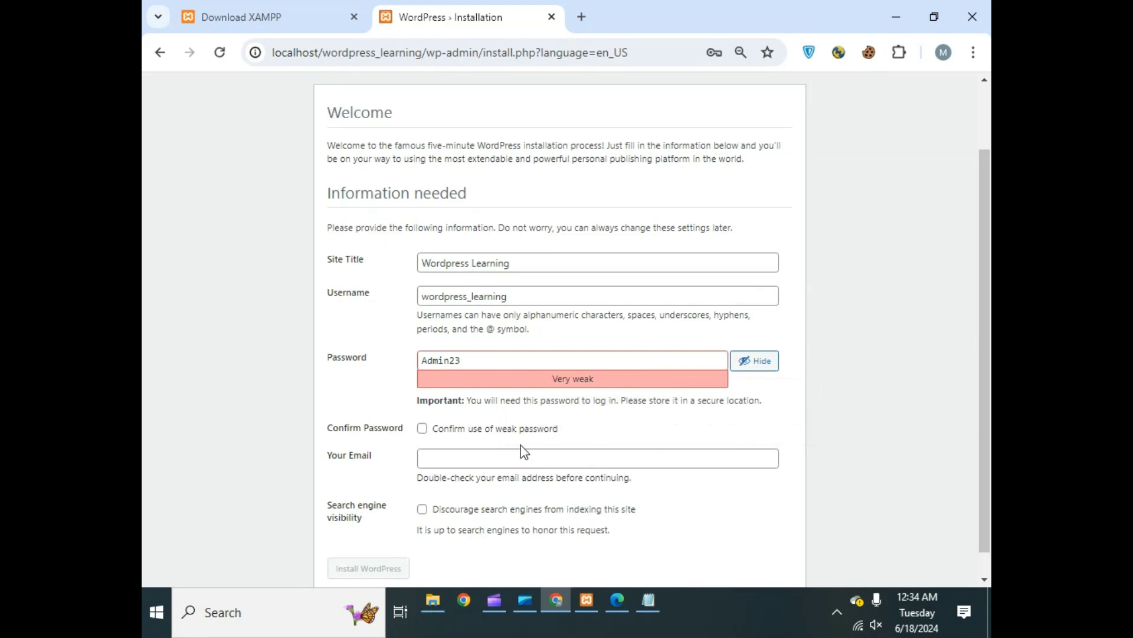
- Tick 'Confirm use of weak password' and place the cursor in Your Email
double_click(458, 295)
click(447, 359)
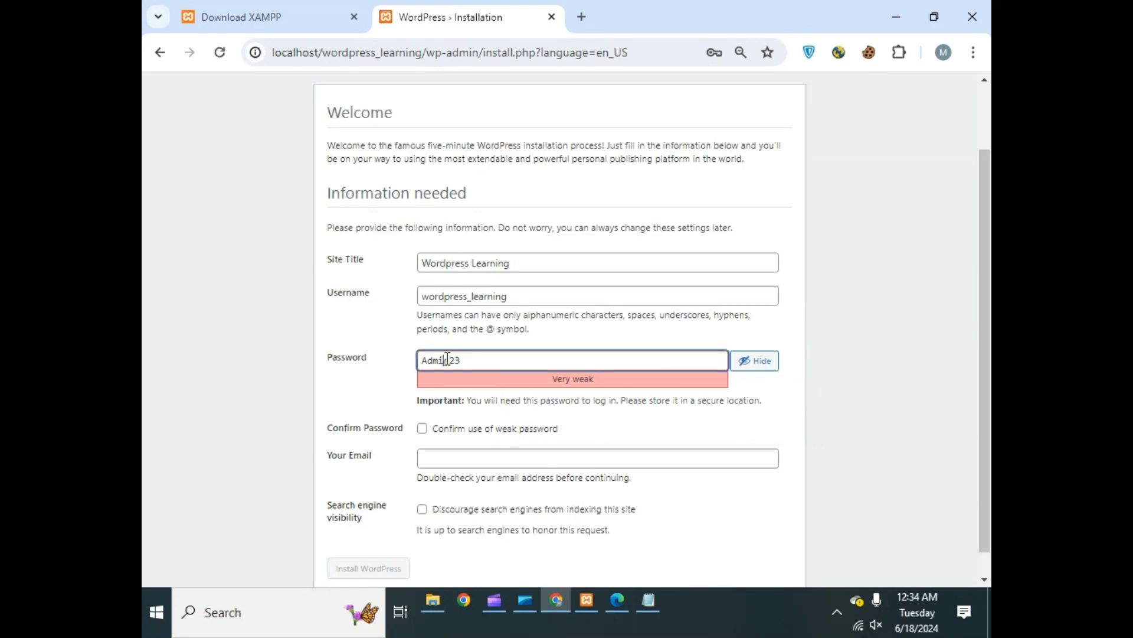
double_click(447, 359)
click(788, 348)
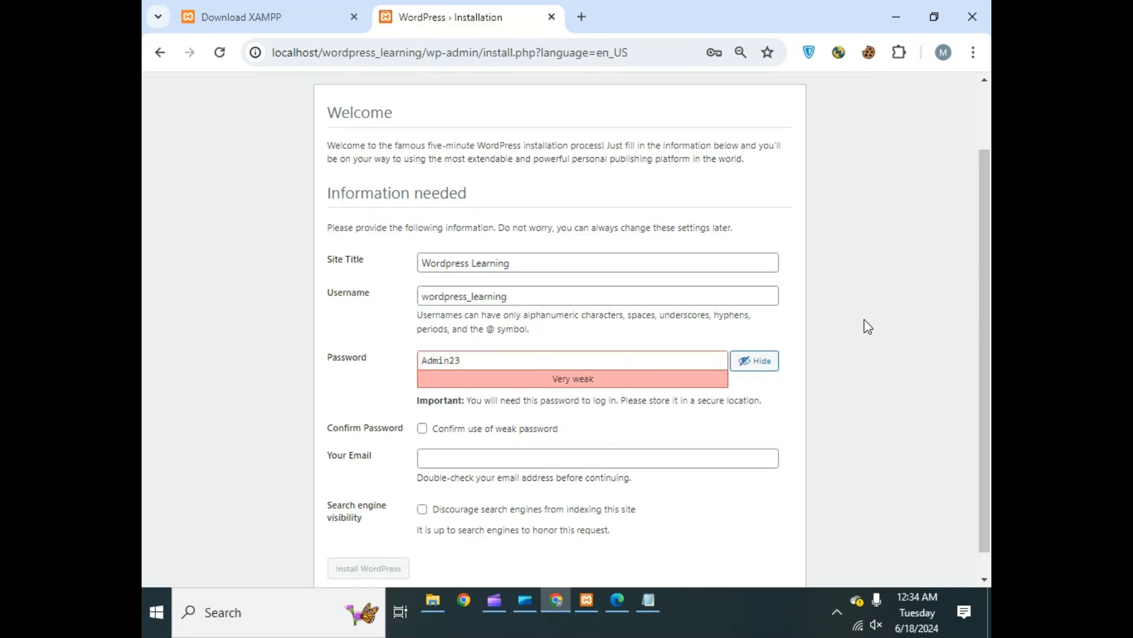
scroll(865, 320, down, 1)
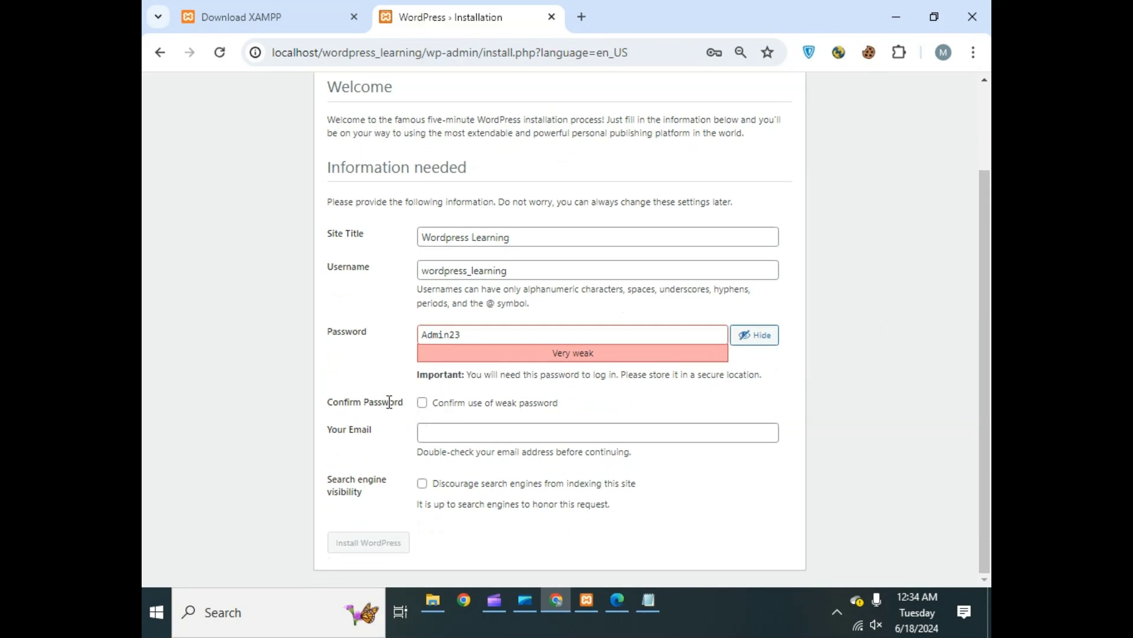
click(422, 402)
click(432, 436)
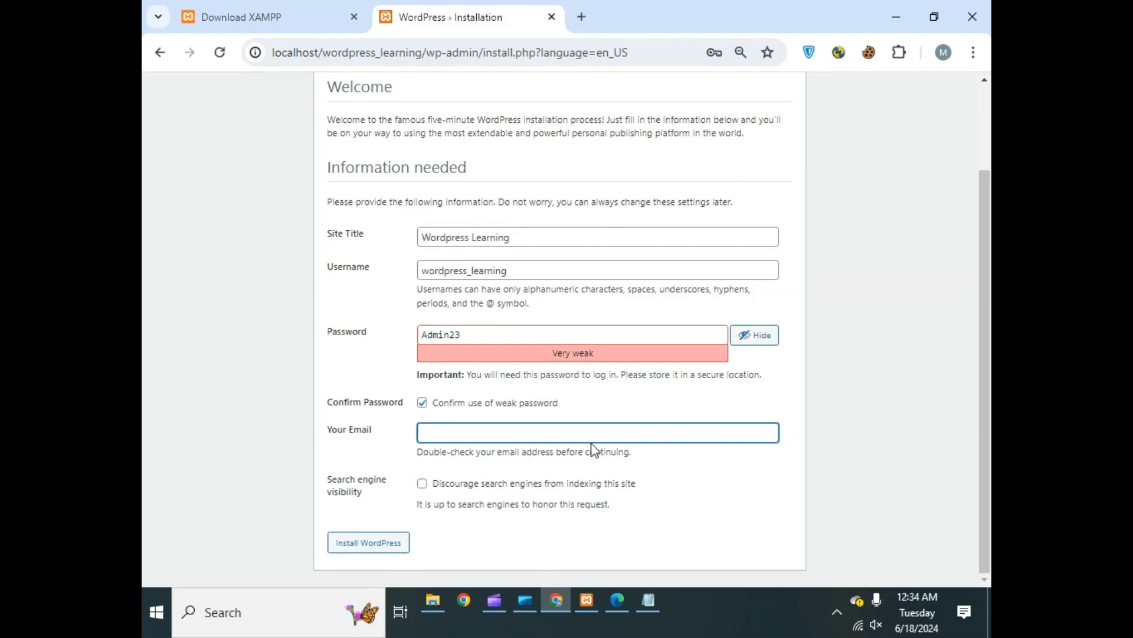
- Copy the signed-in Gmail account's address from a new tab and paste it into Your Email
click(583, 18)
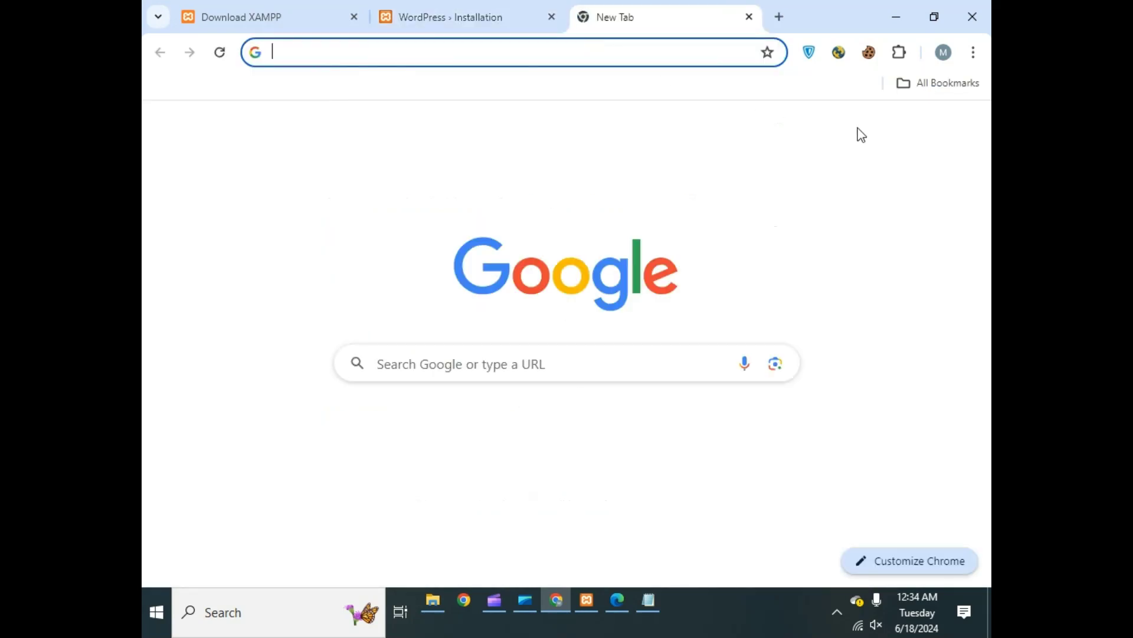
click(782, 130)
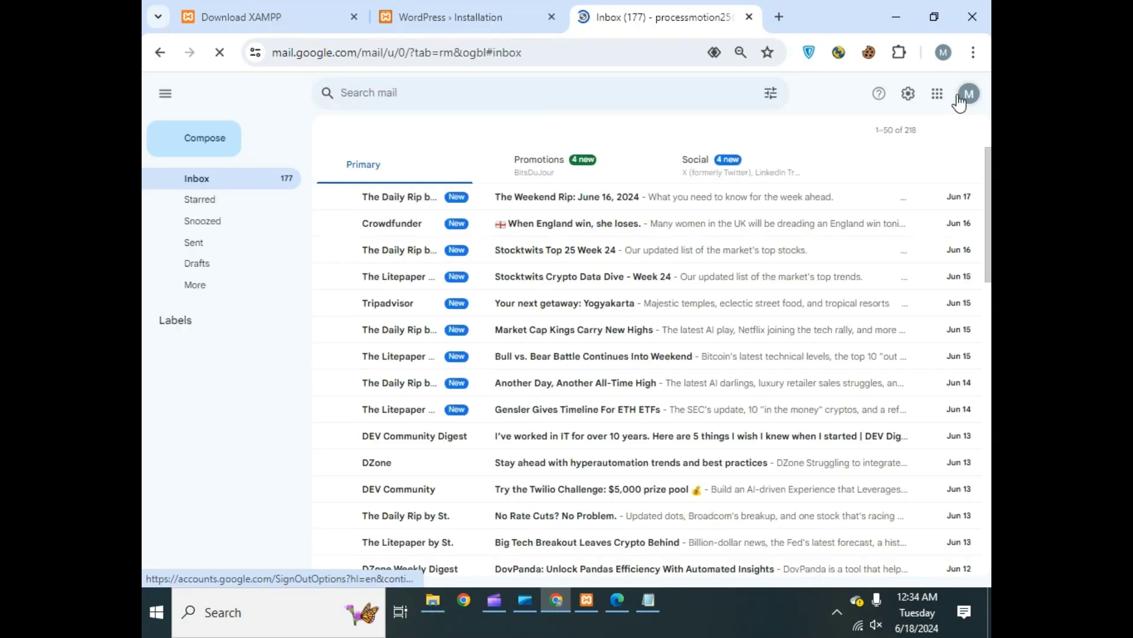
click(967, 93)
triple_click(859, 130)
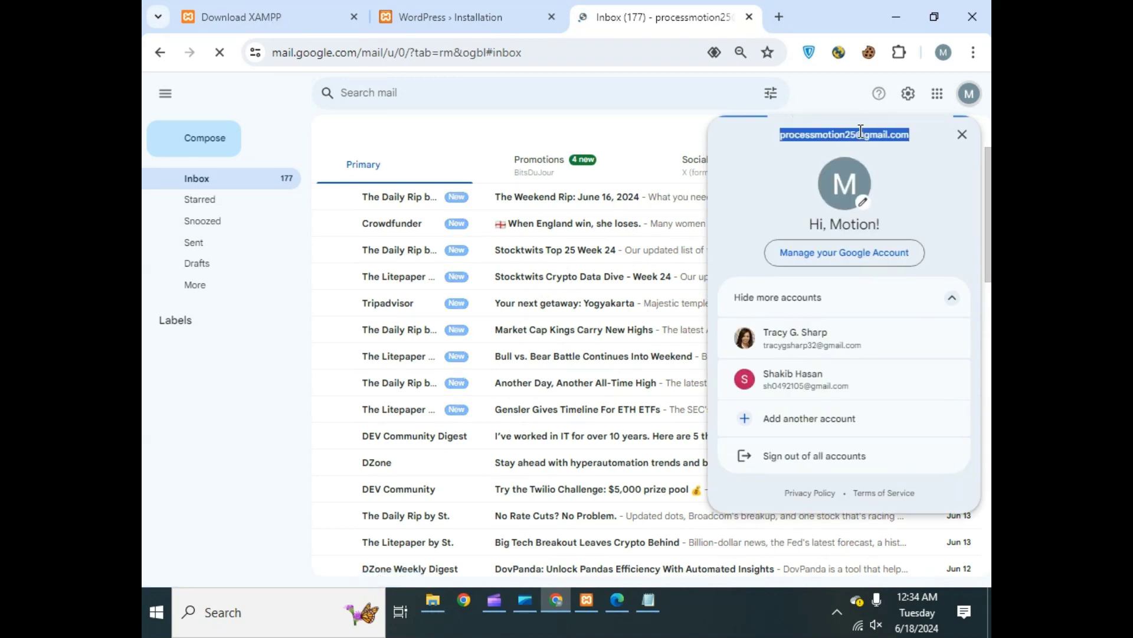
click(477, 5)
key(ctrl+v)
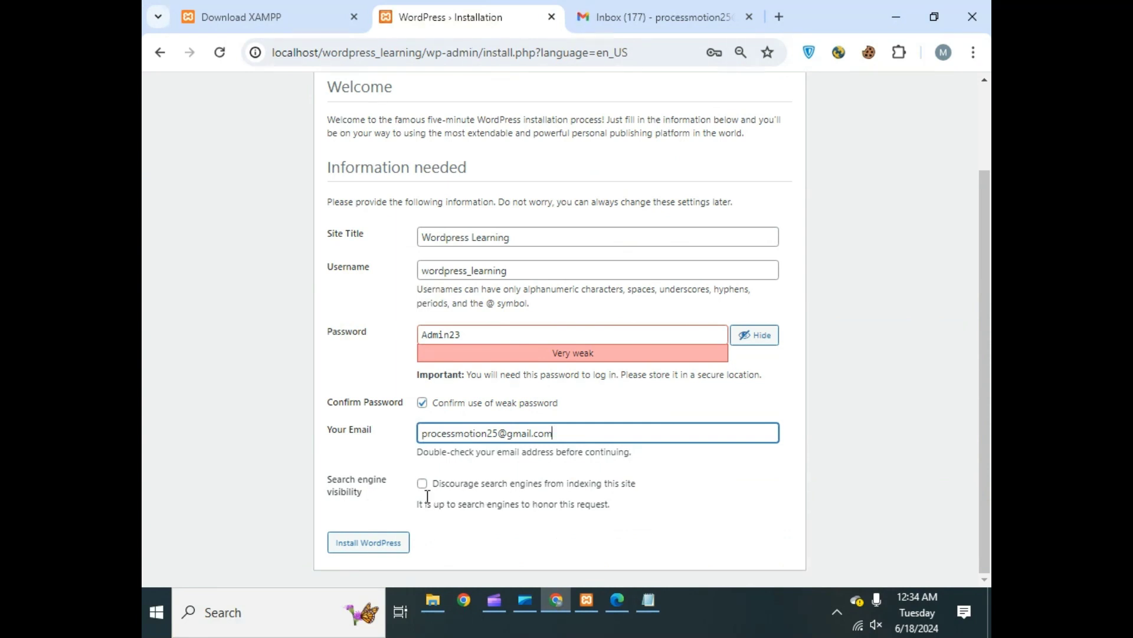
- Install WordPress, let Chrome save the password, and copy the username wordpress_learning
click(377, 540)
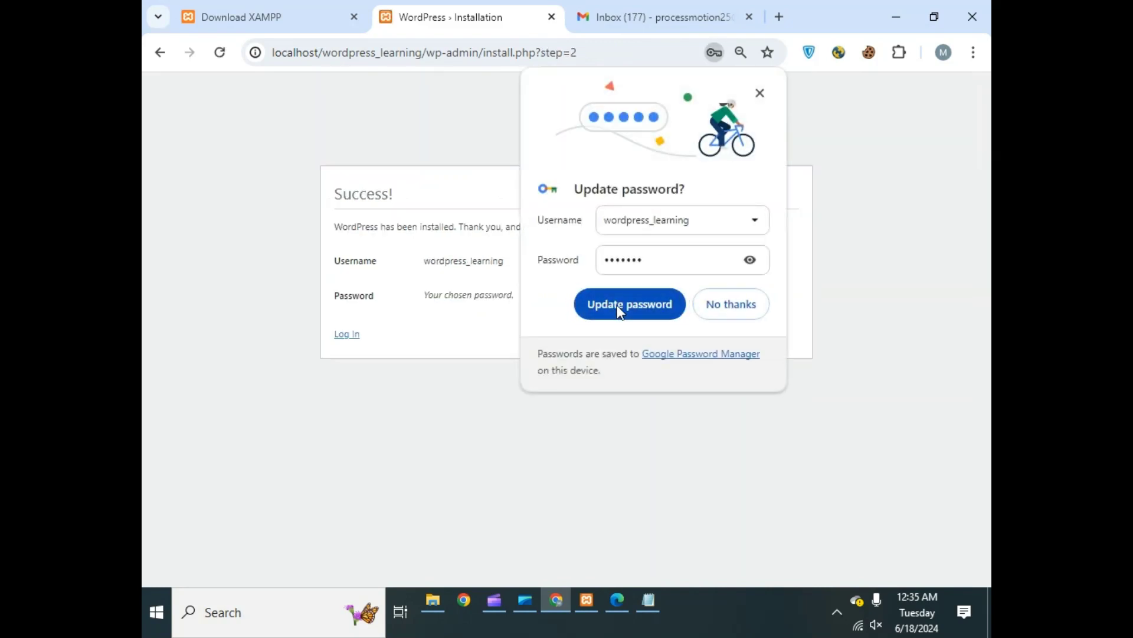
click(617, 305)
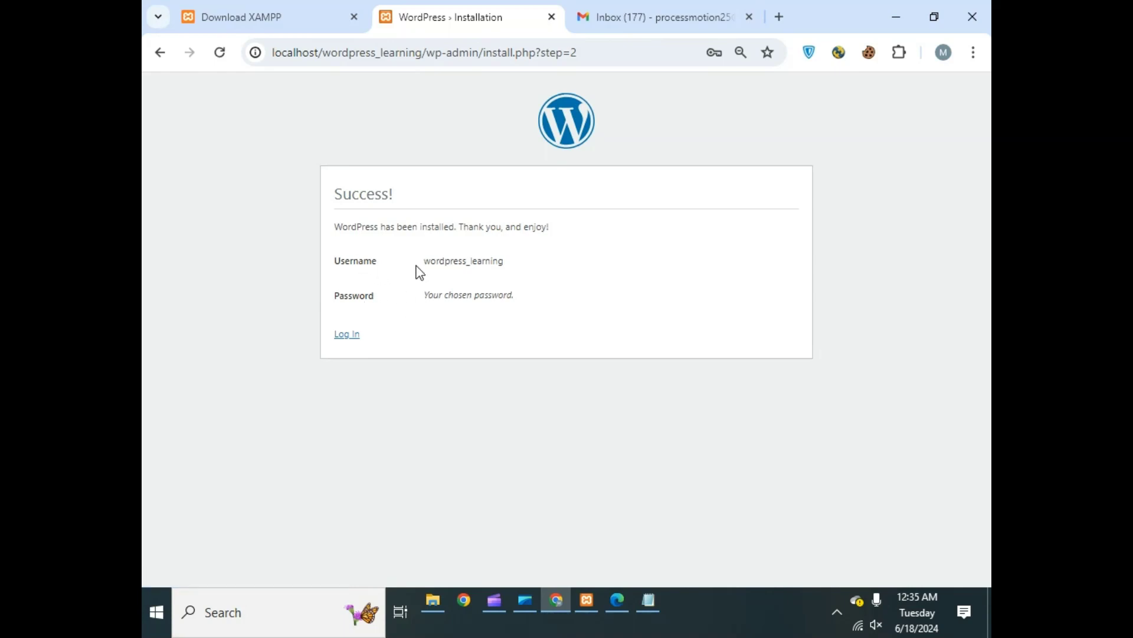
drag(420, 263, 517, 267)
right_click(521, 264)
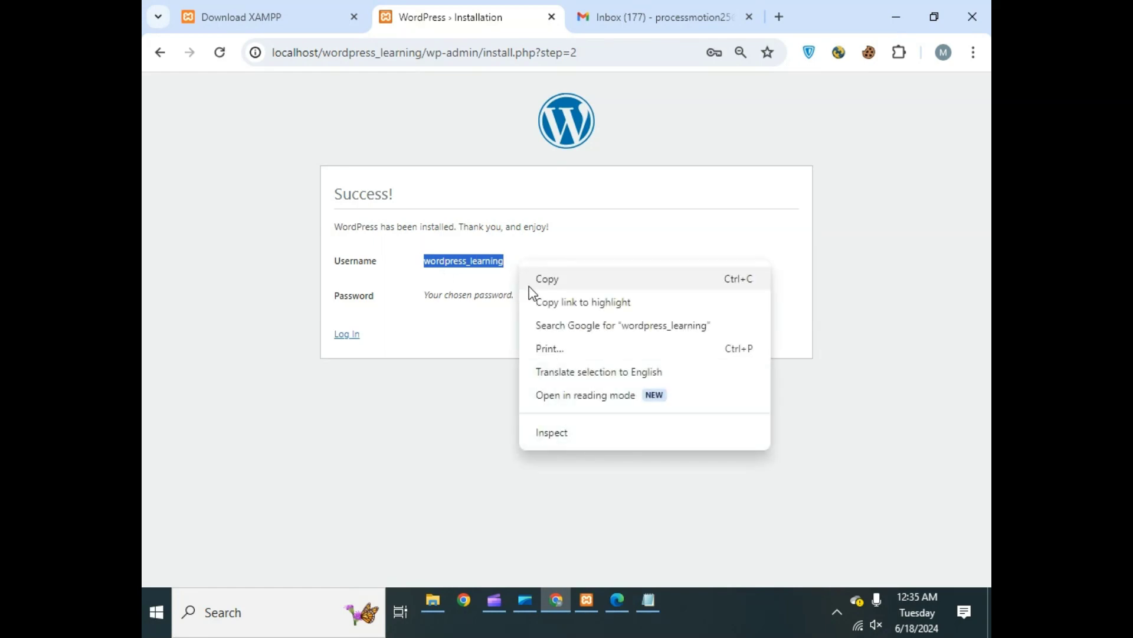
click(549, 280)
click(463, 387)
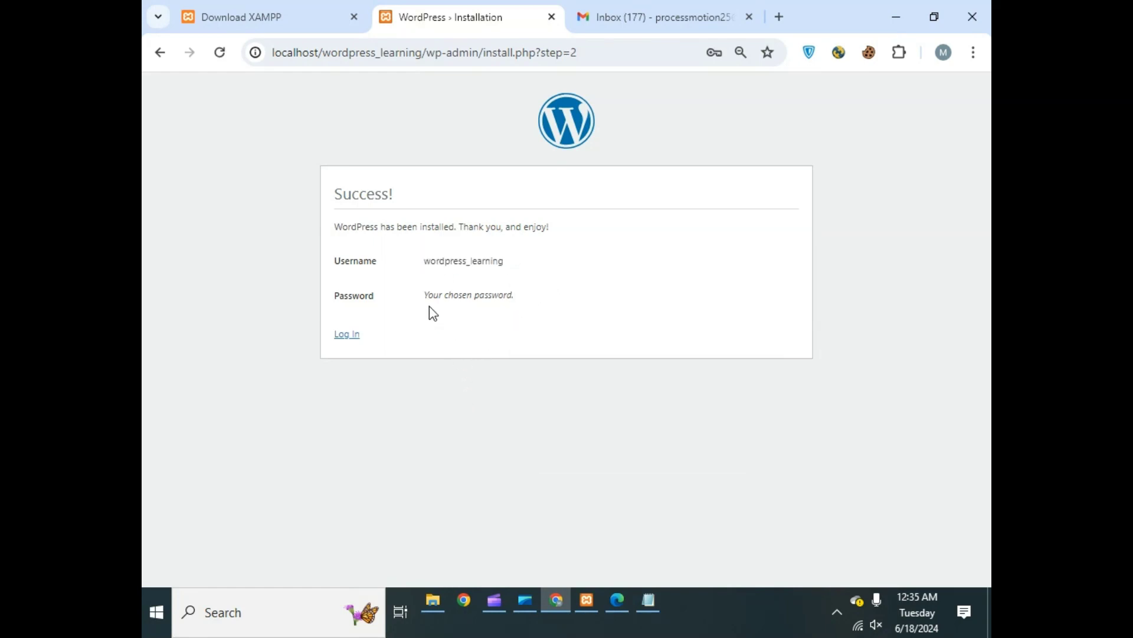
- Review the Success page's username and password details, then go to the login page
drag(425, 296, 516, 299)
click(534, 303)
drag(426, 296, 555, 305)
click(458, 278)
double_click(457, 266)
click(353, 334)
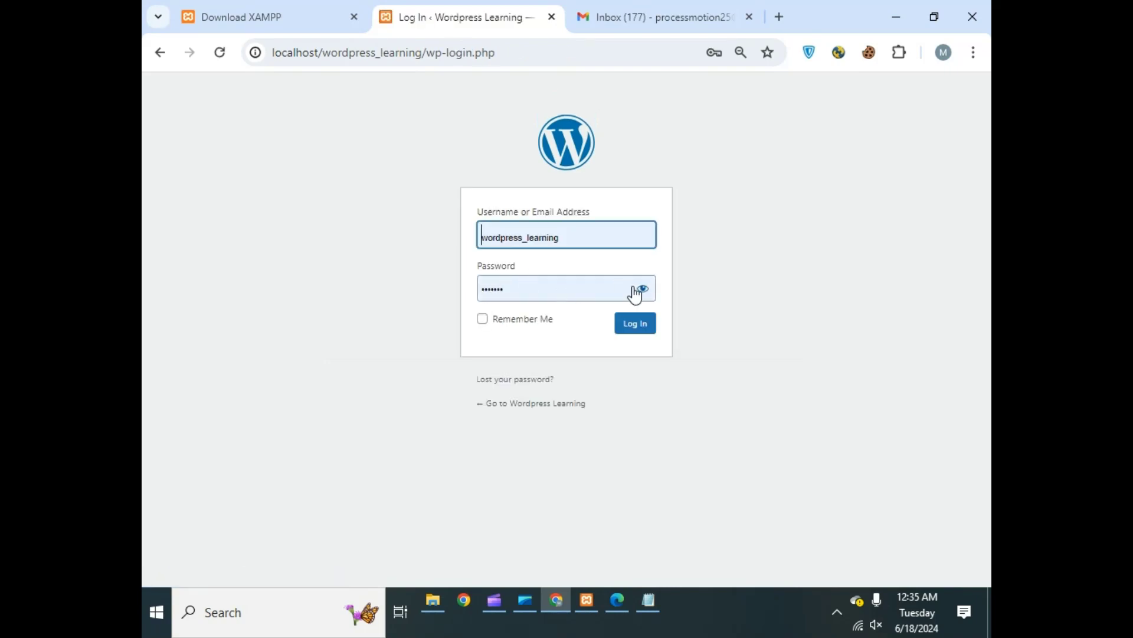
- Reveal the prefilled password and log in to the WordPress dashboard
click(635, 293)
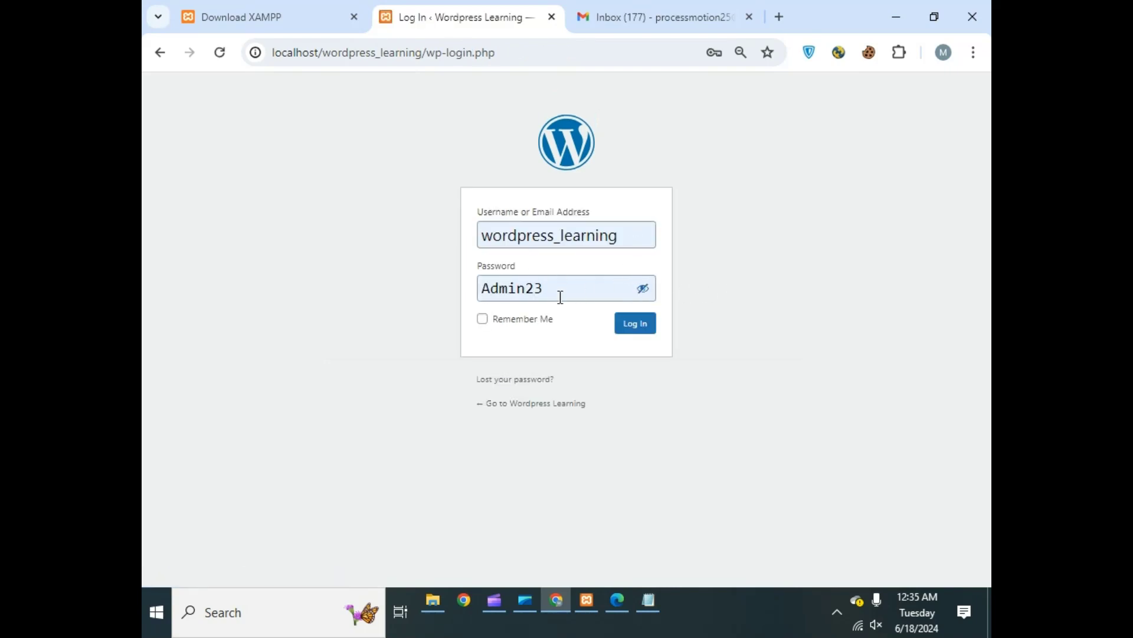
click(640, 290)
click(641, 289)
double_click(525, 242)
click(756, 204)
click(641, 325)
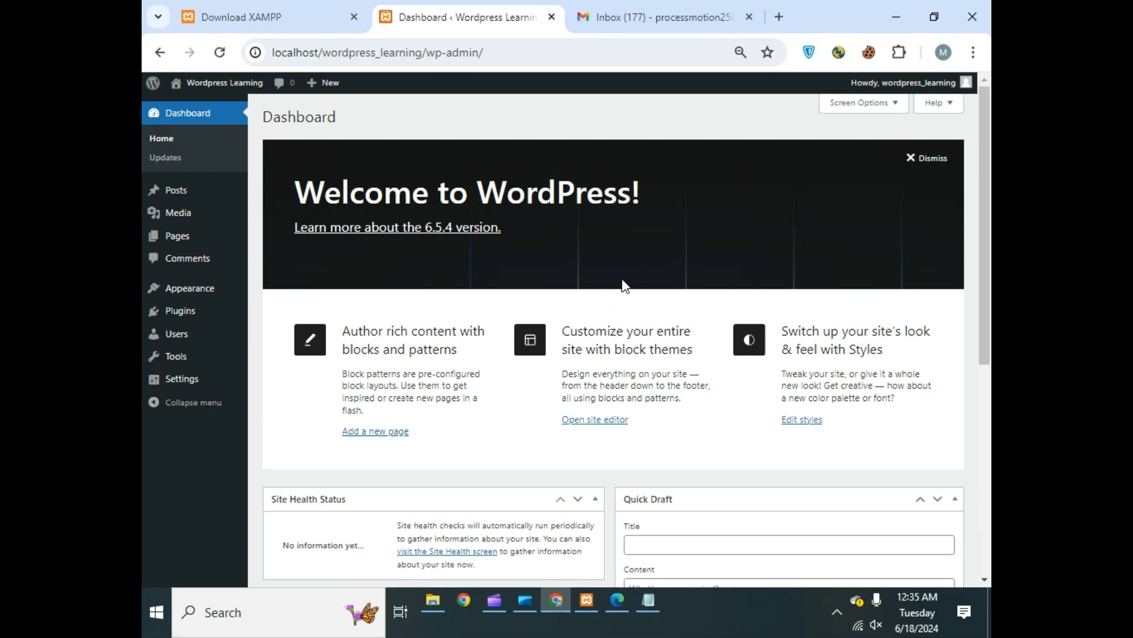
- Dismiss the Welcome to WordPress panel and switch to XAMPP Control Panel
click(922, 158)
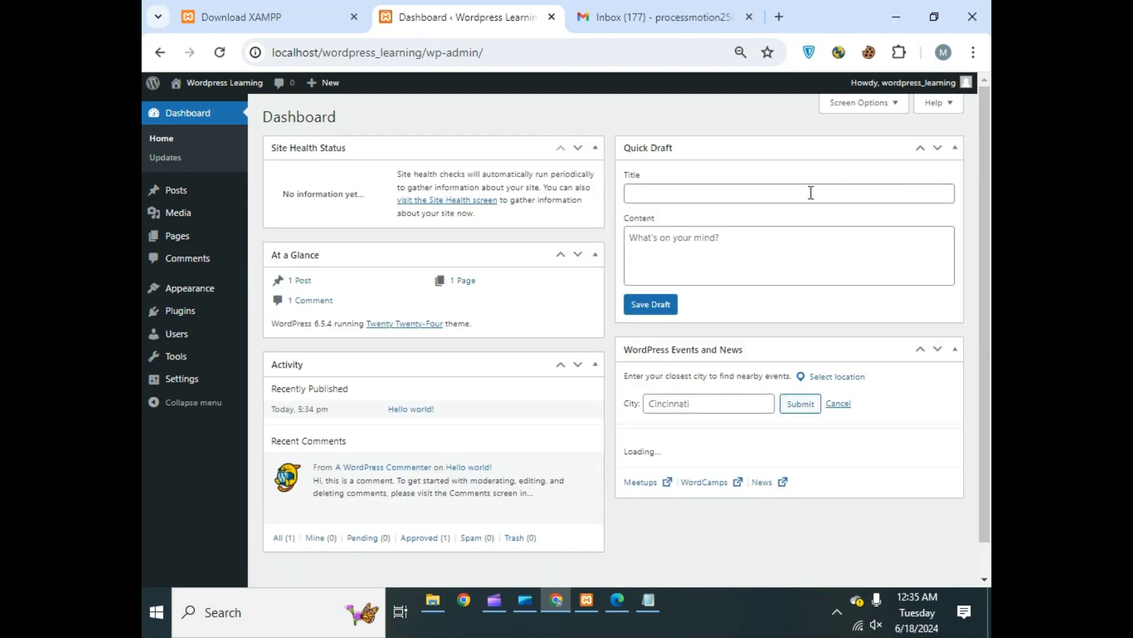
scroll(570, 296, down, 2)
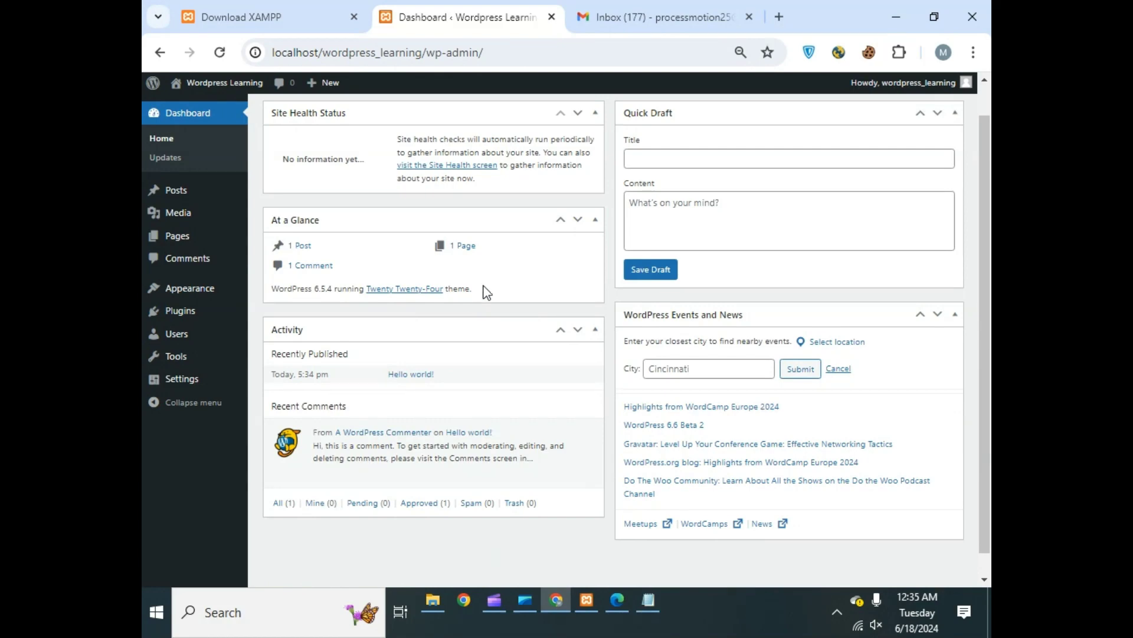
key(alt+Tab)
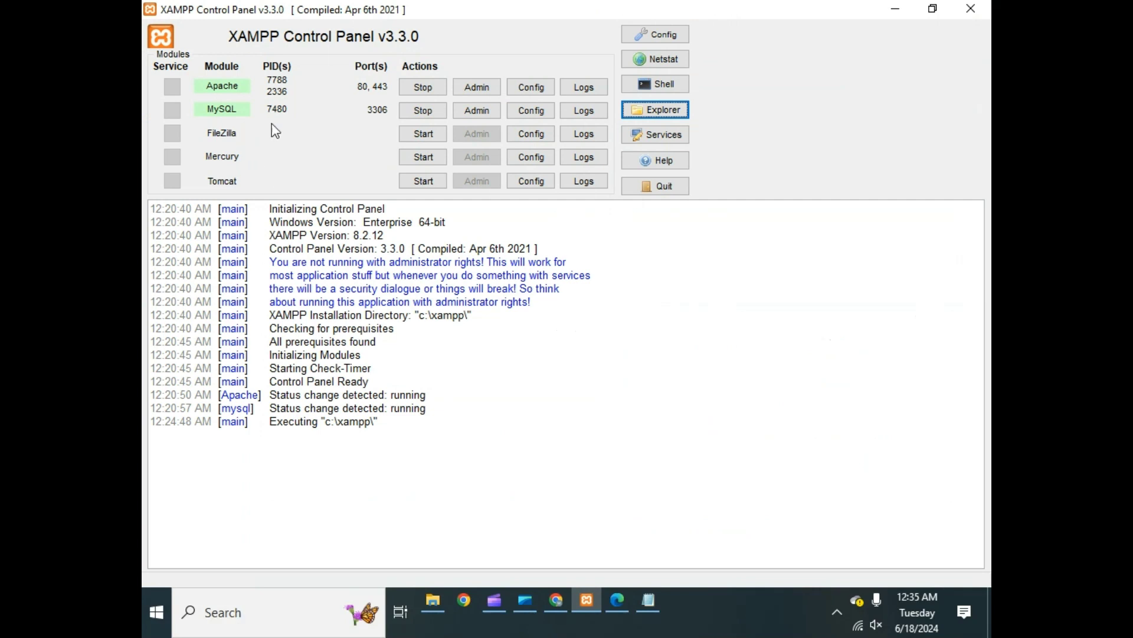
- Stop Apache and MySQL, then reload the dashboard to see it fail
click(423, 87)
click(422, 111)
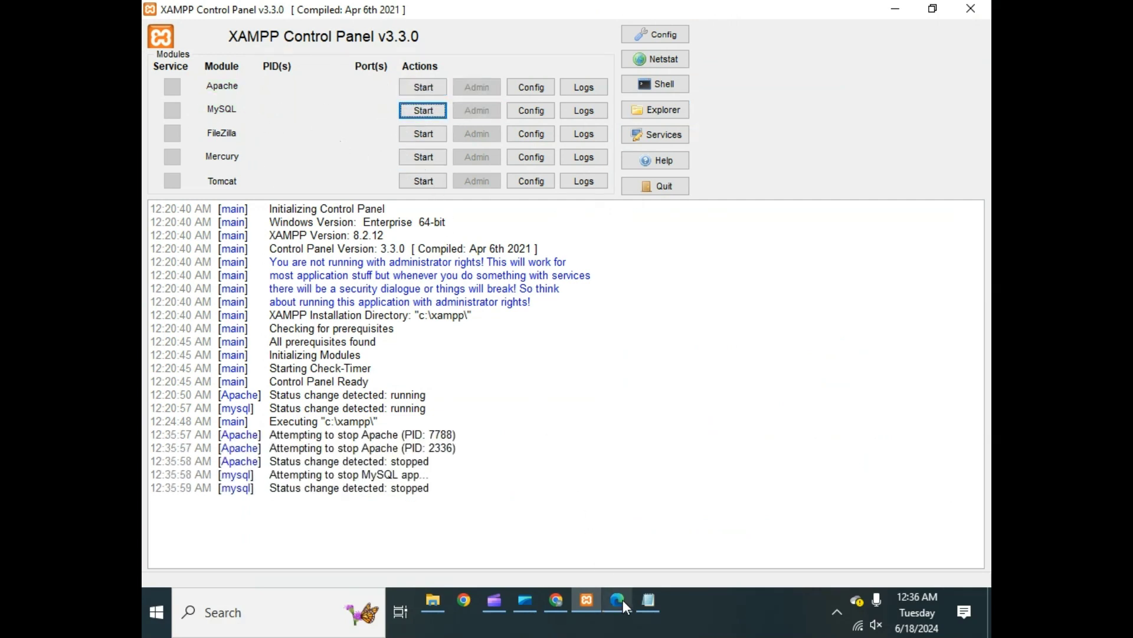
click(555, 602)
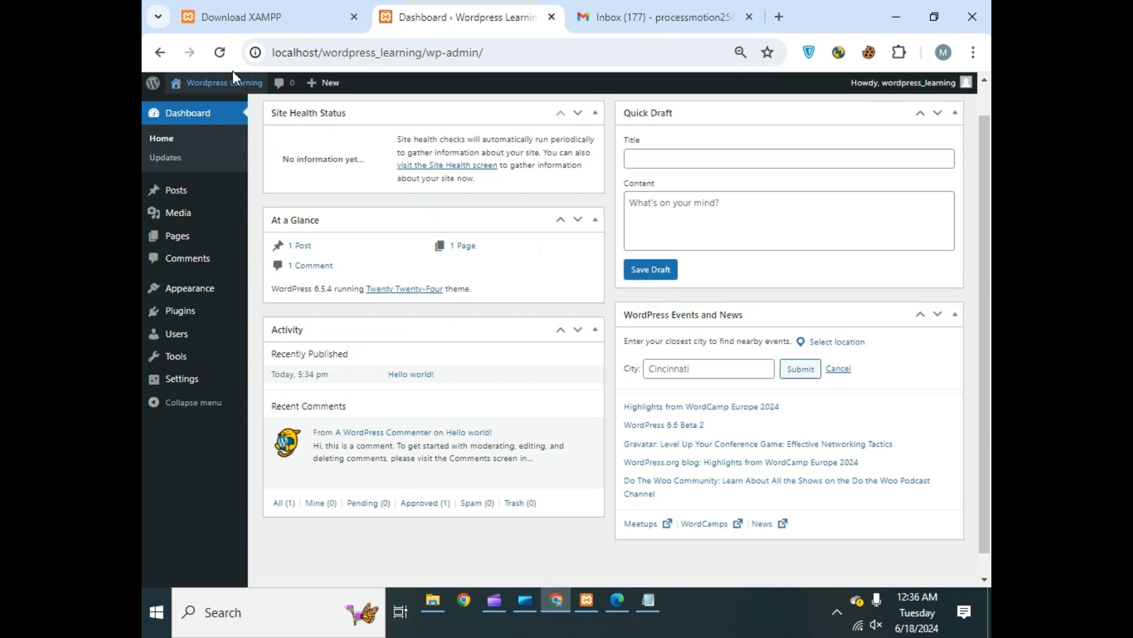
click(219, 52)
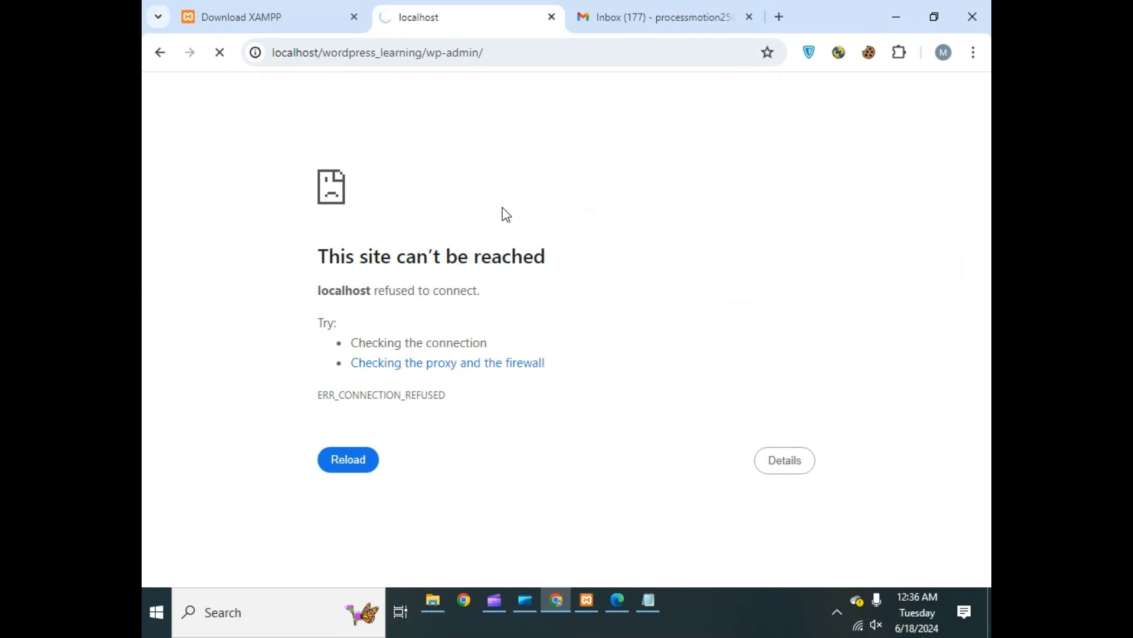
- Start Apache and MySQL again and return to the Chrome dashboard
click(586, 599)
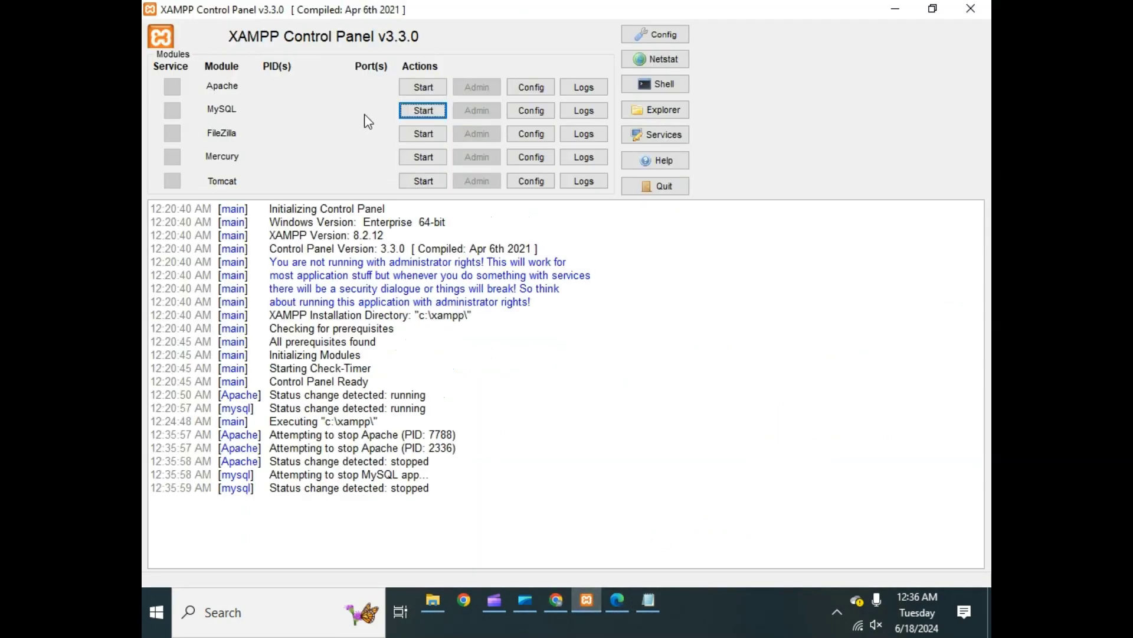
click(413, 90)
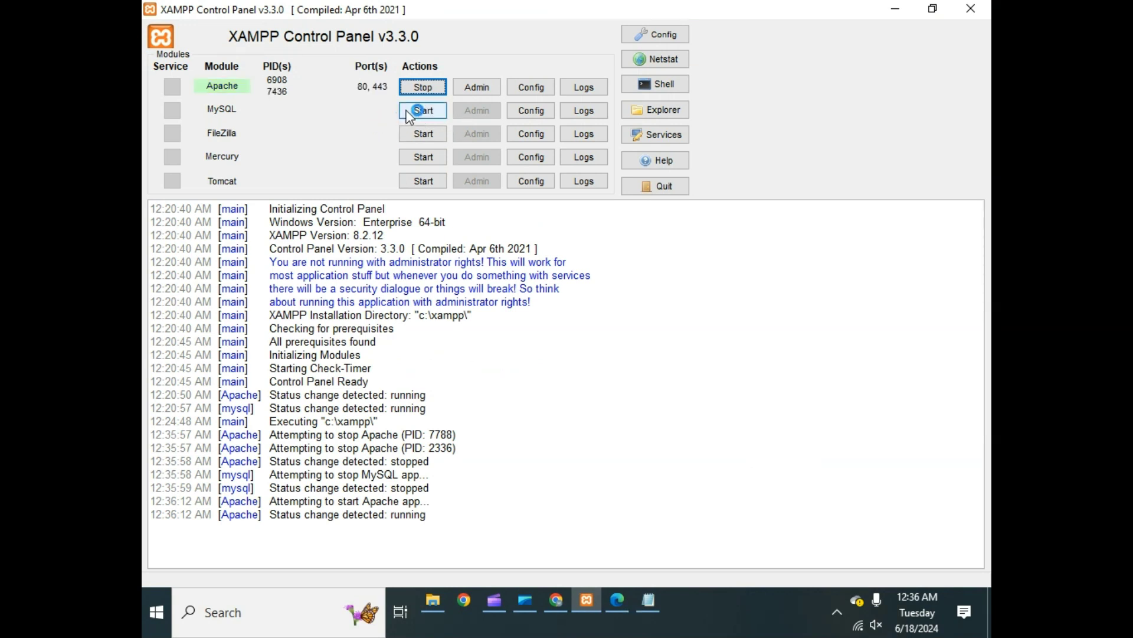
click(409, 112)
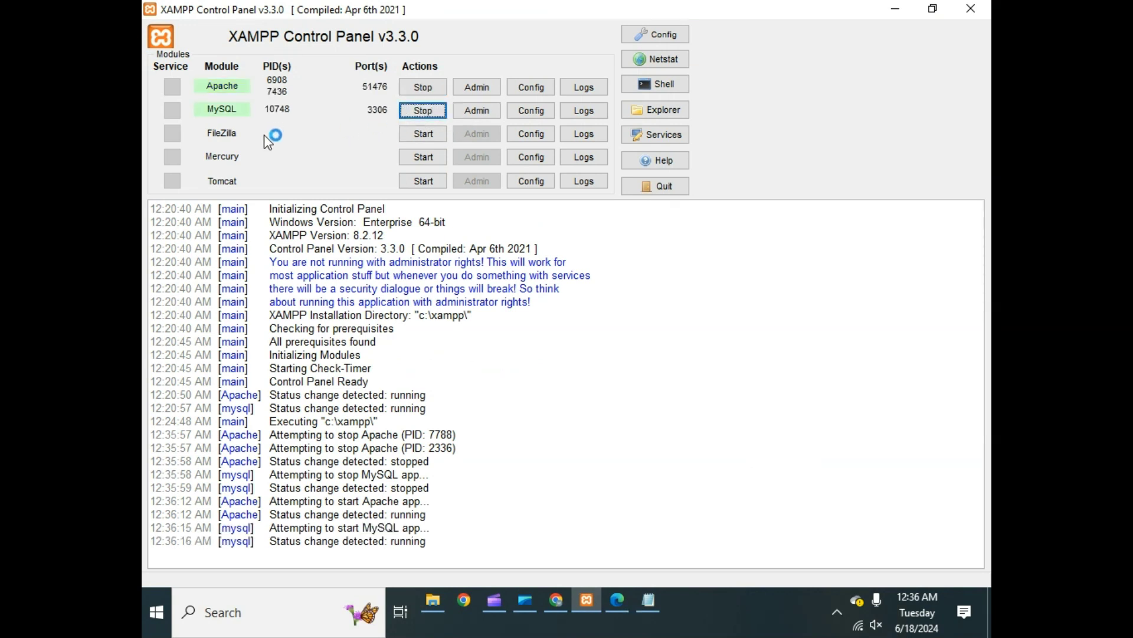
click(619, 604)
click(584, 601)
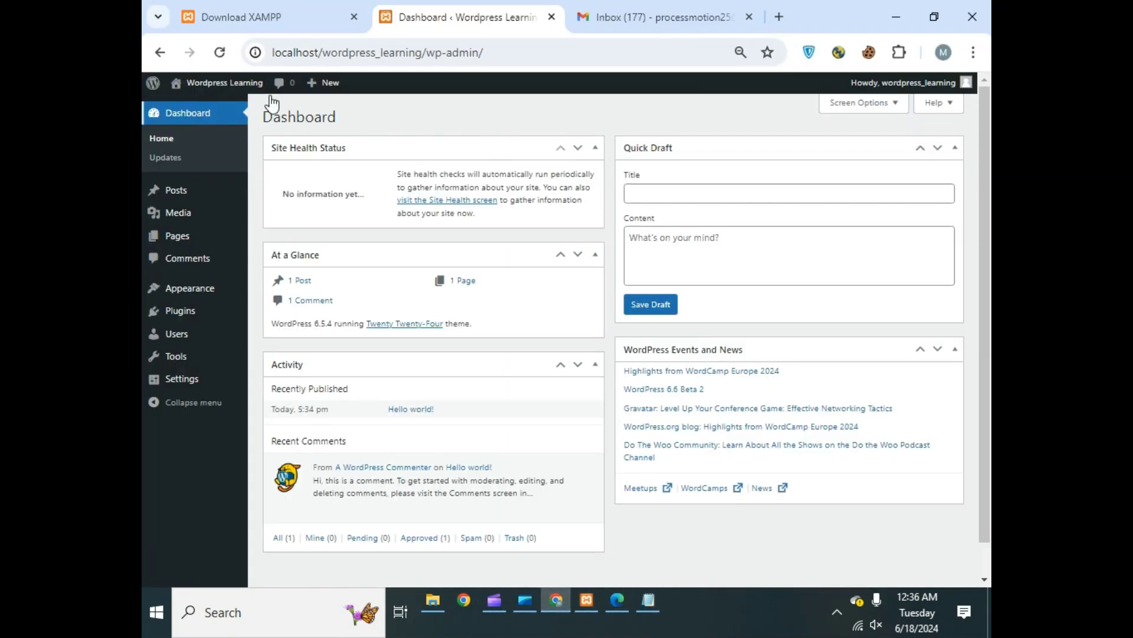
- Reload the dashboard to confirm it loads, then bring the Clipchamp recorder forward
click(226, 58)
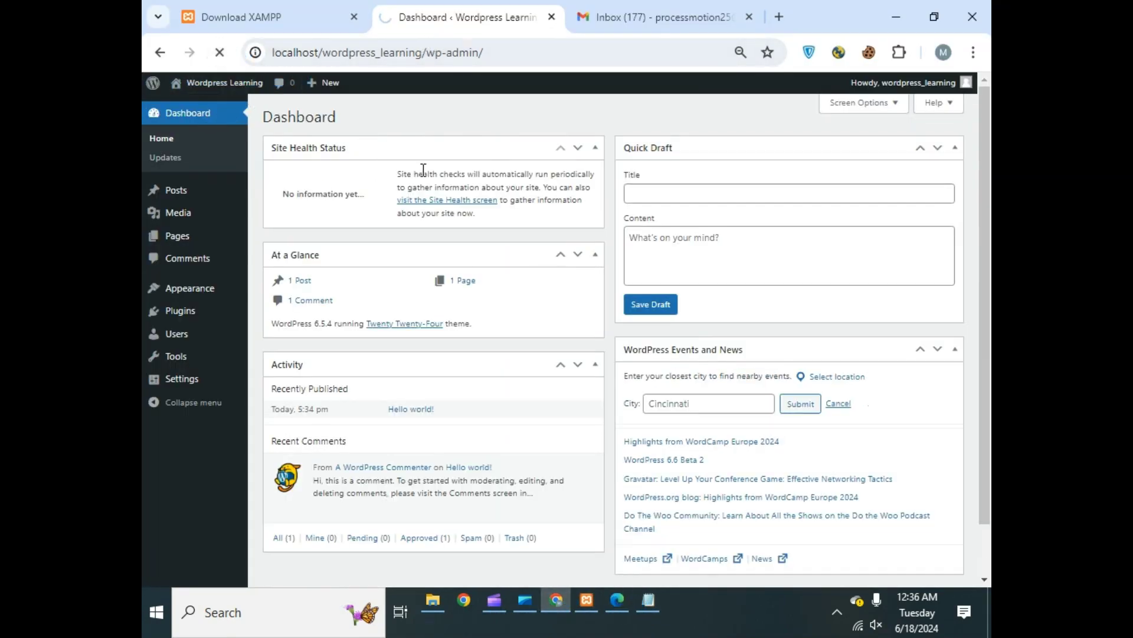
click(586, 601)
click(557, 601)
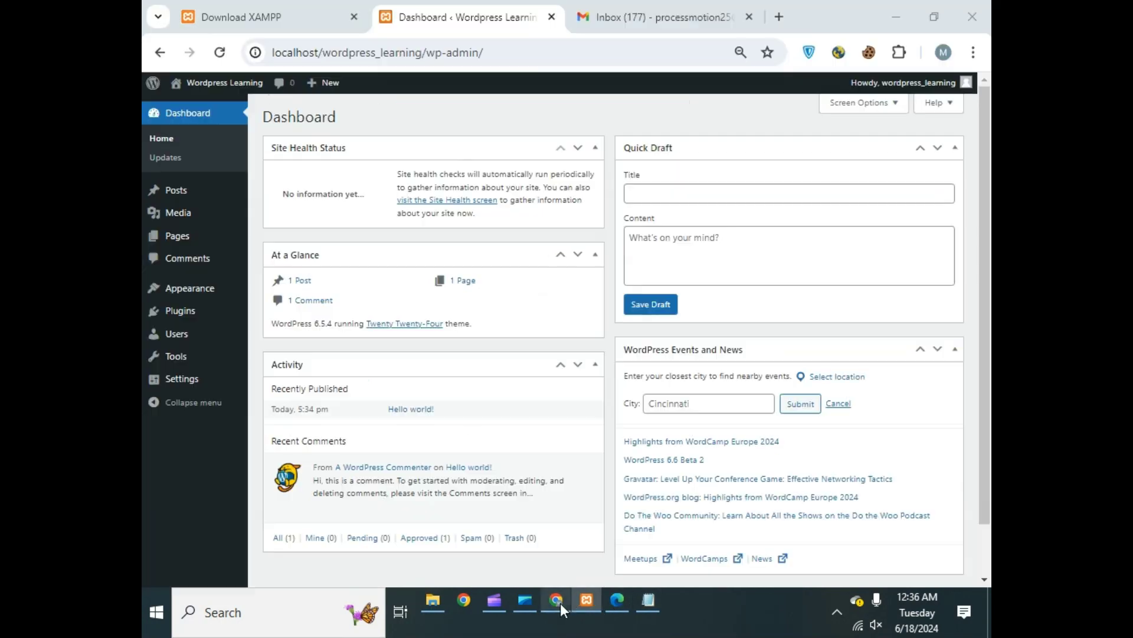
scroll(494, 202, down, 1)
scroll(494, 210, up, 1)
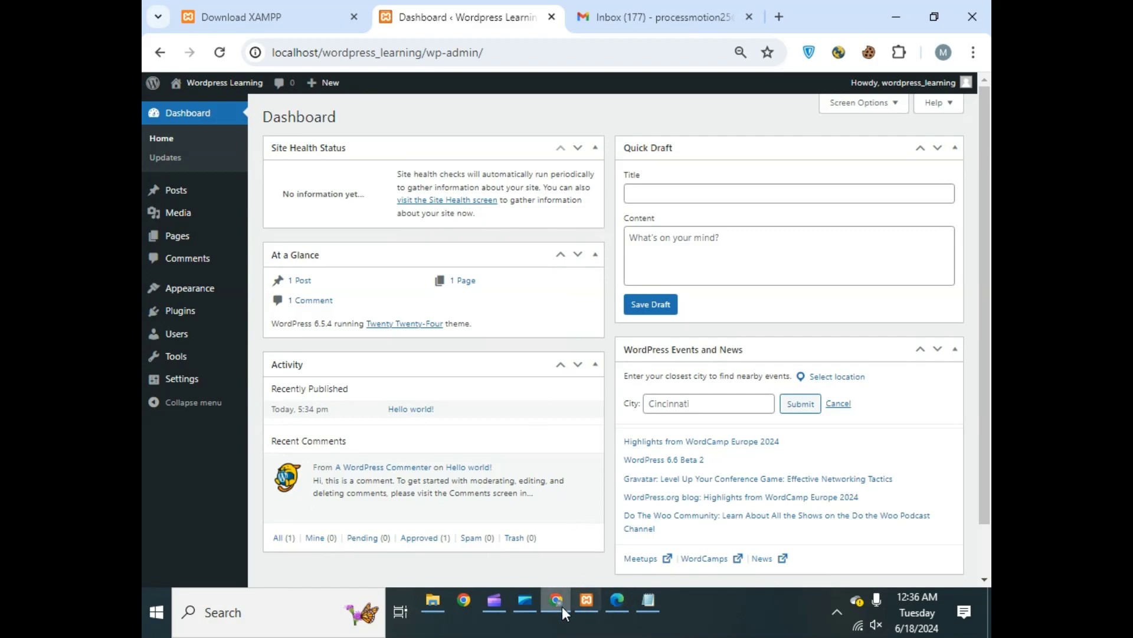
click(507, 602)
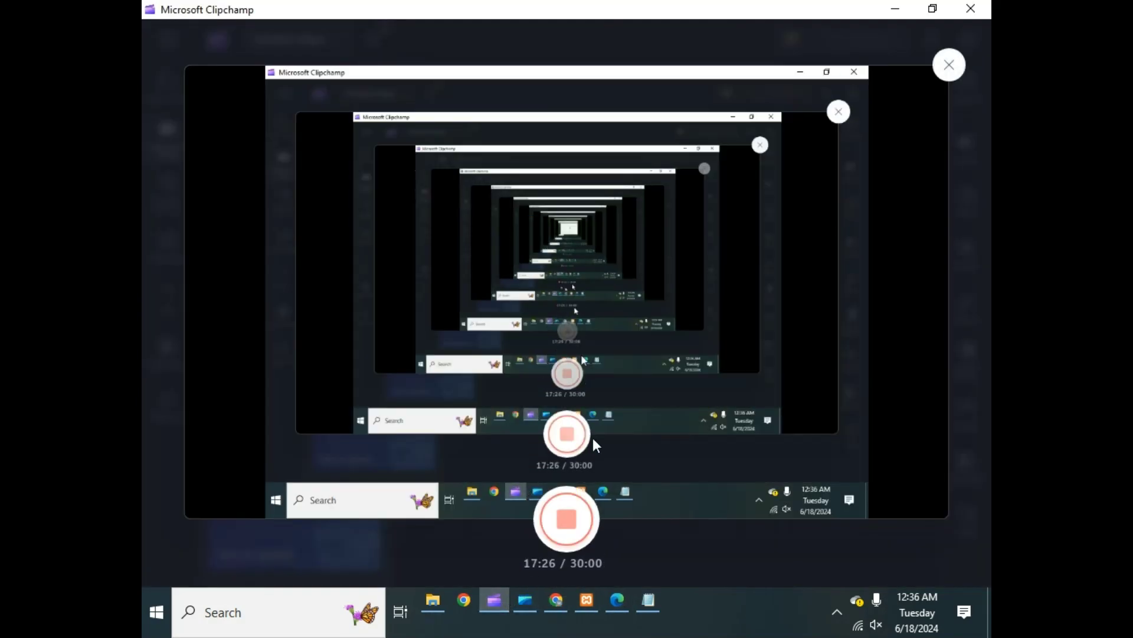